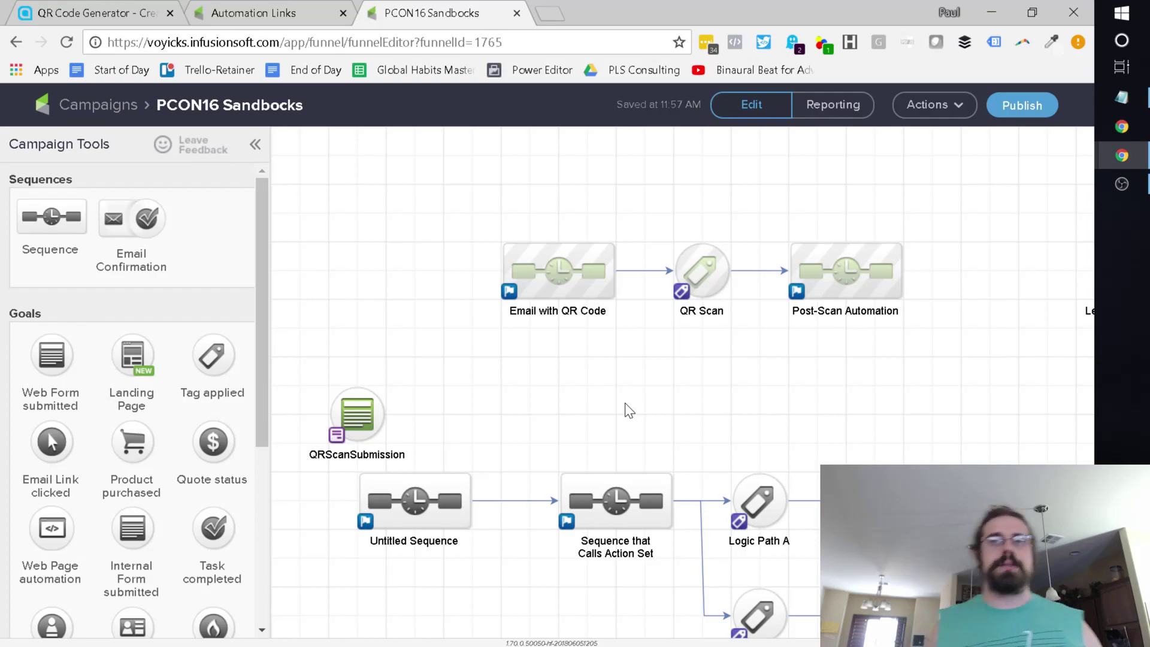
# Check which tag the QR Scan goal uses, then switch to the Automation Links settings
pyautogui.moveTo(686, 385); pyautogui.dragTo(655, 386)
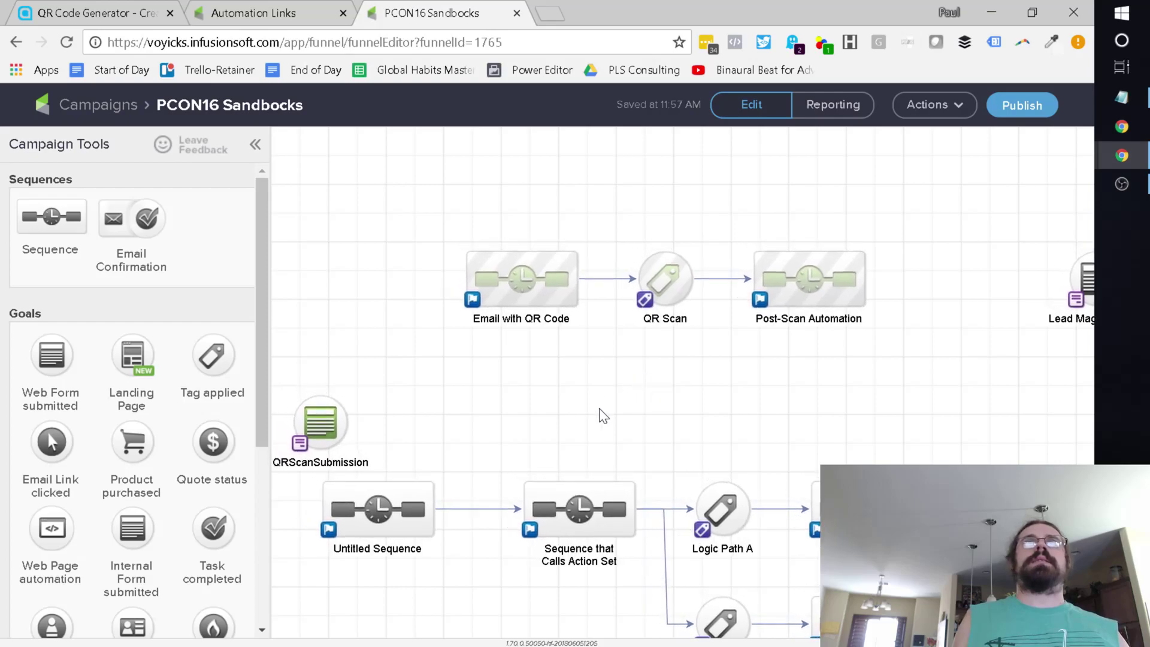
pyautogui.moveTo(429, 223); pyautogui.dragTo(899, 355)
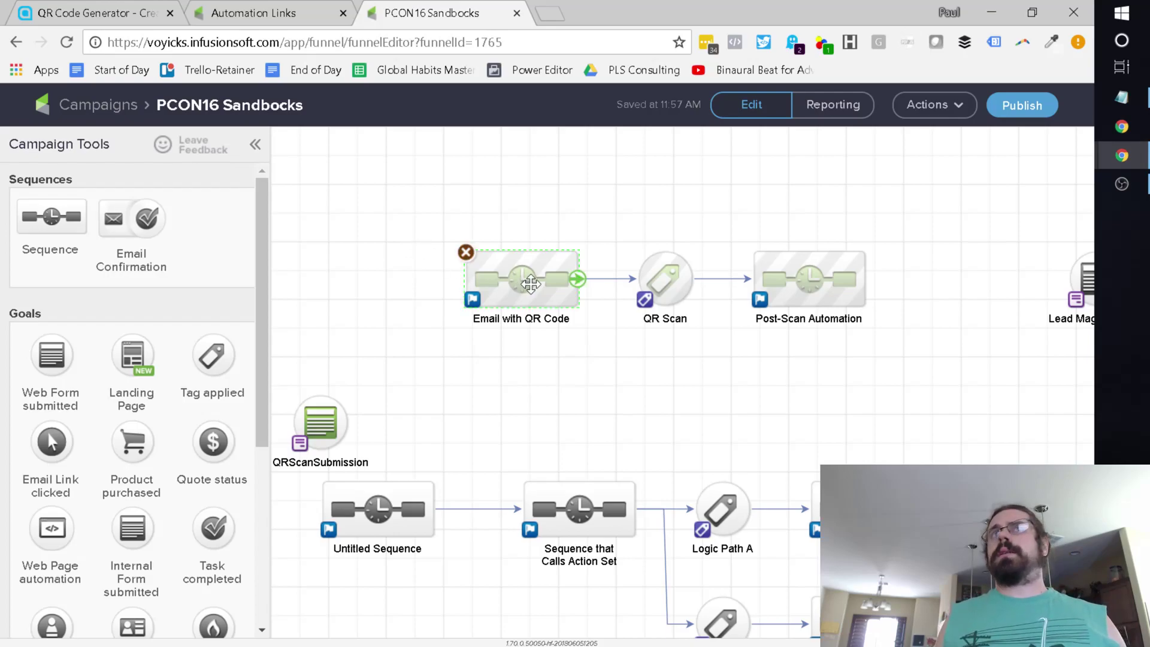
pyautogui.doubleClick(678, 282)
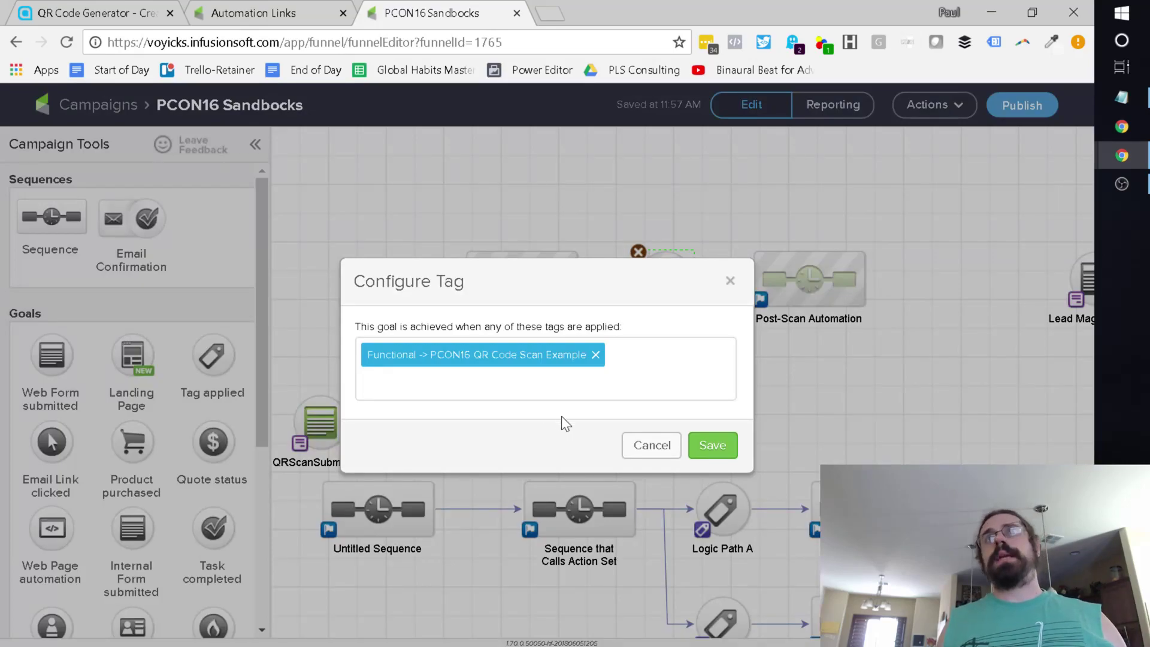
pyautogui.click(645, 448)
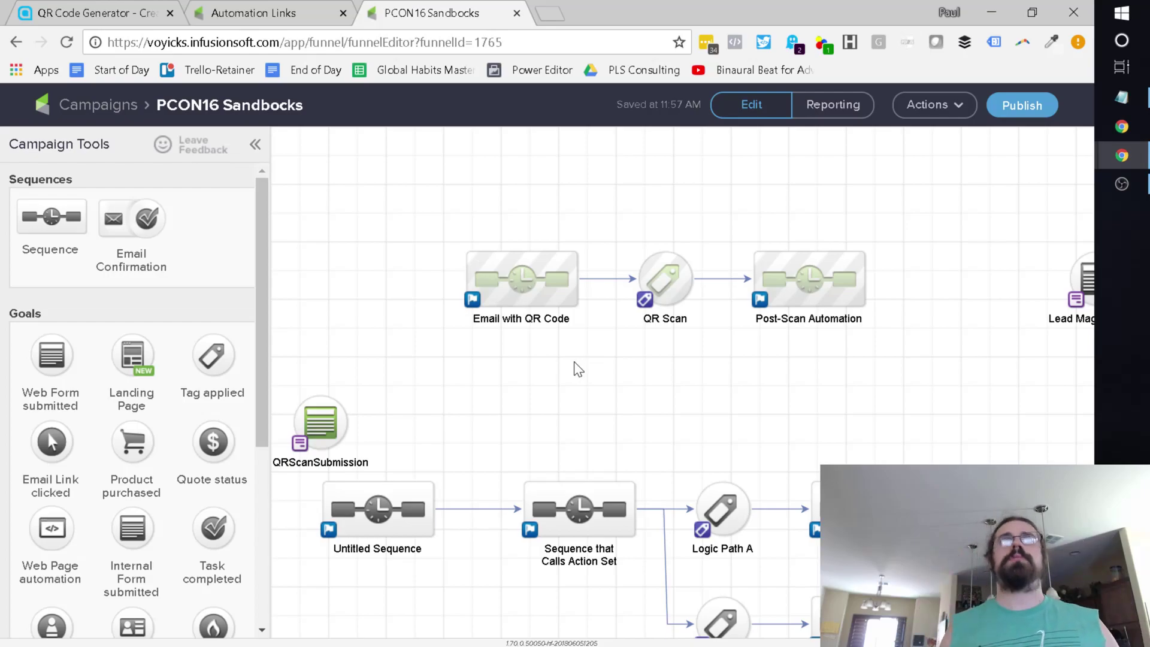
pyautogui.hotkey('ctrl', 'shift', 'Tab')
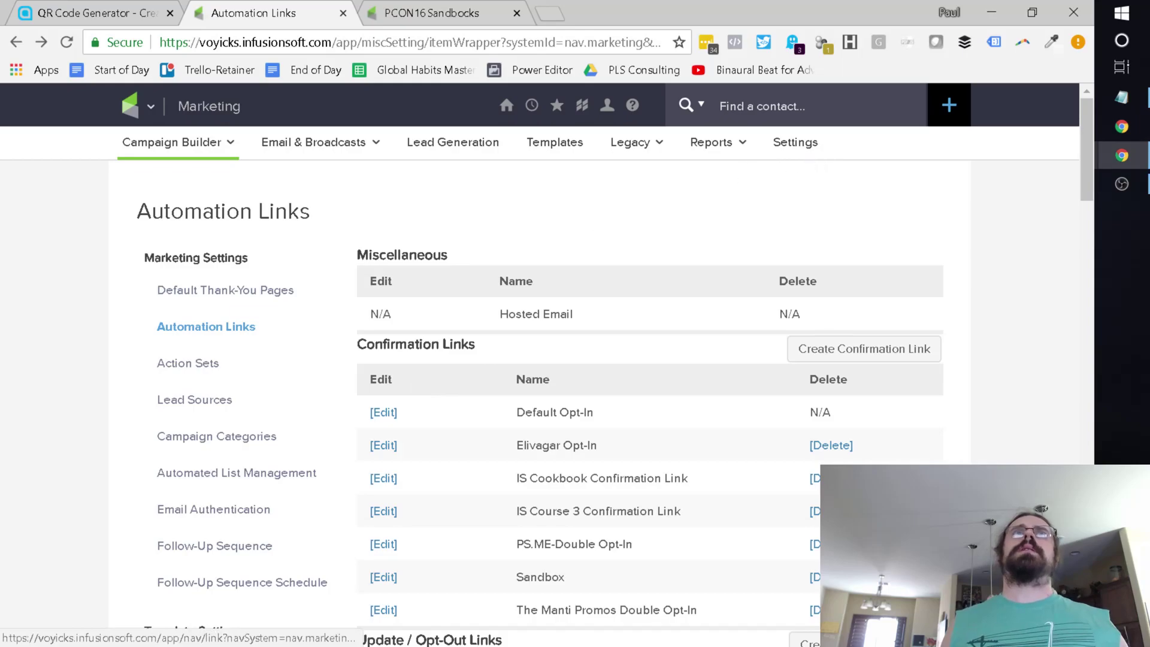
# Scroll down to the Automation Link table and bring the QR scan link's settings window forward
pyautogui.scroll(-10, 609, 362)
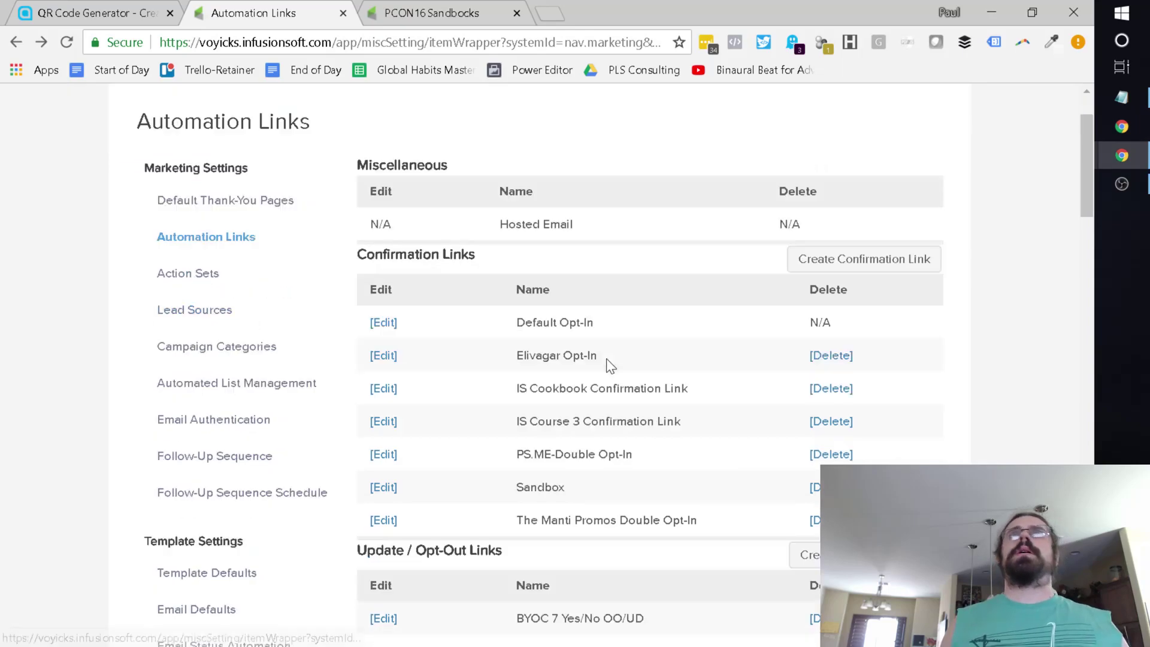
pyautogui.moveTo(387, 372); pyautogui.dragTo(547, 377)
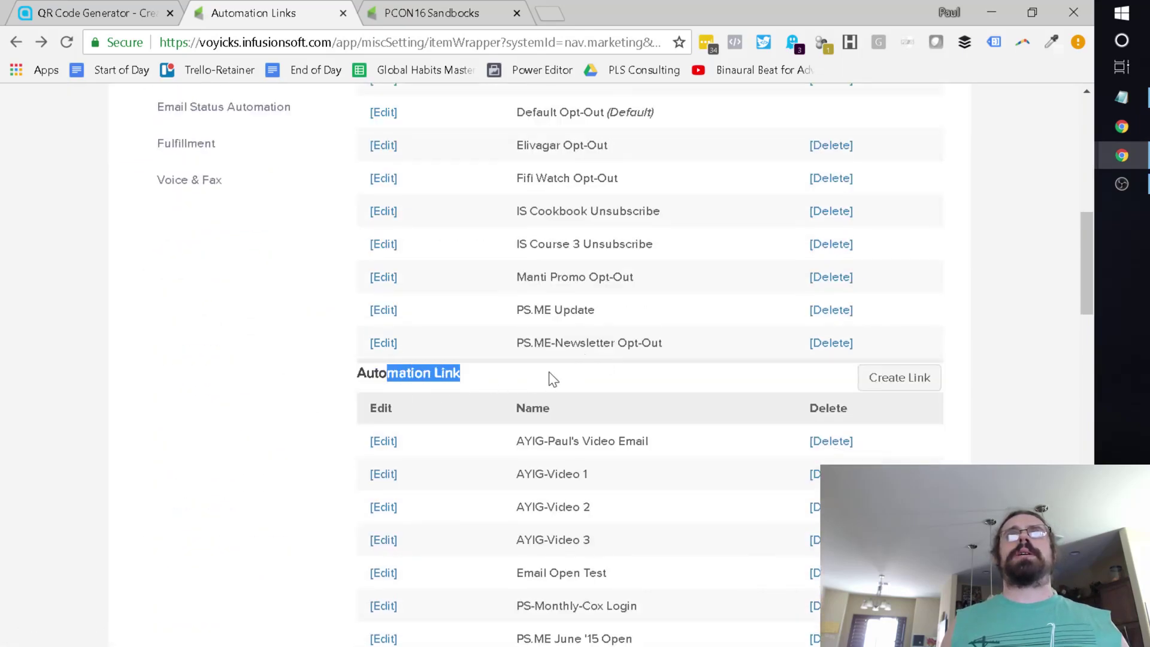
pyautogui.click(546, 377)
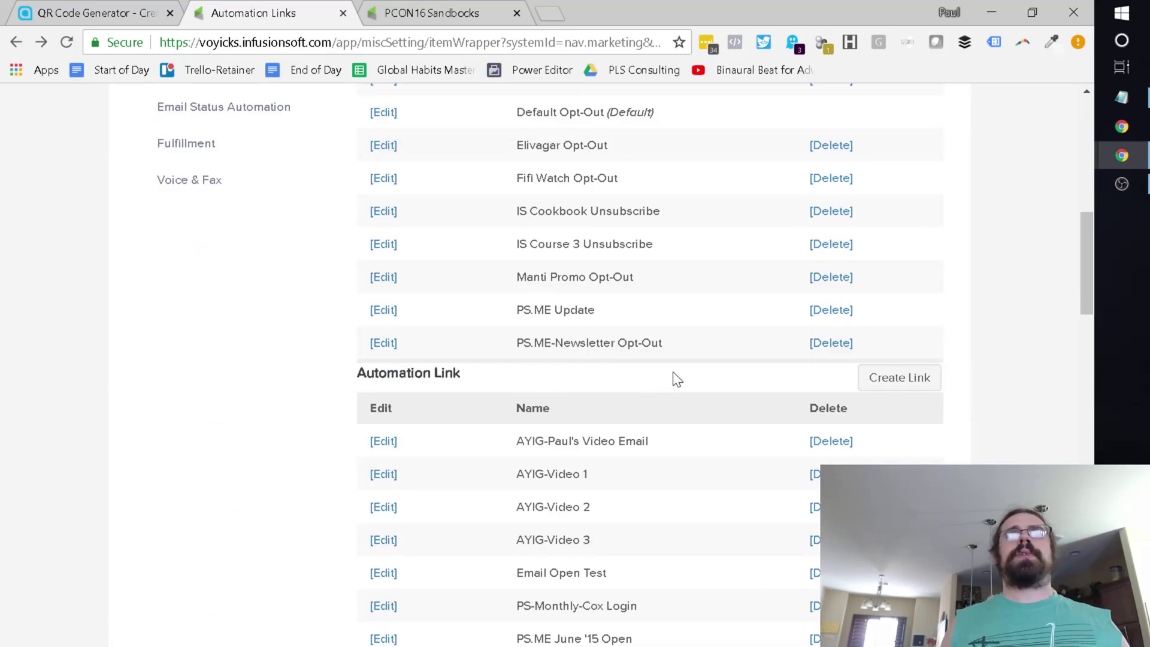
pyautogui.hotkey('alt', 'Tab')
pyautogui.hotkey('alt', 'Tab')
pyautogui.hotkey('alt', 'Tab')
pyautogui.hotkey('alt', 'Tab')
pyautogui.hotkey('alt', 'Tab')
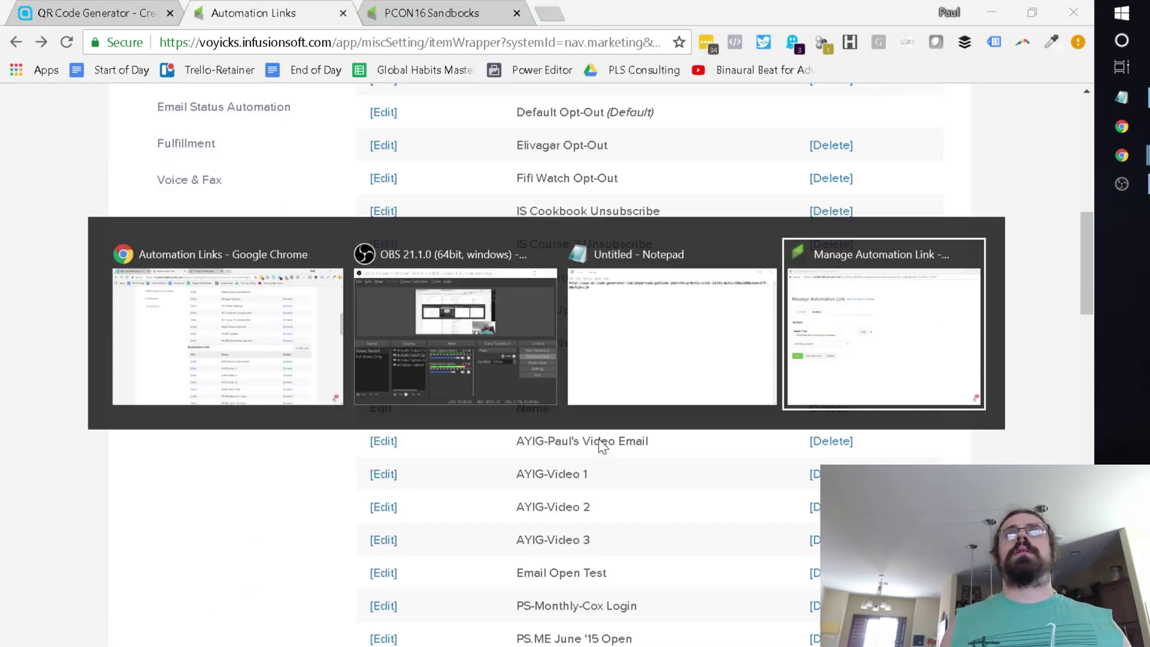
# Review the link's general settings and its 'You have been checked in' thank-you message
pyautogui.click(187, 212)
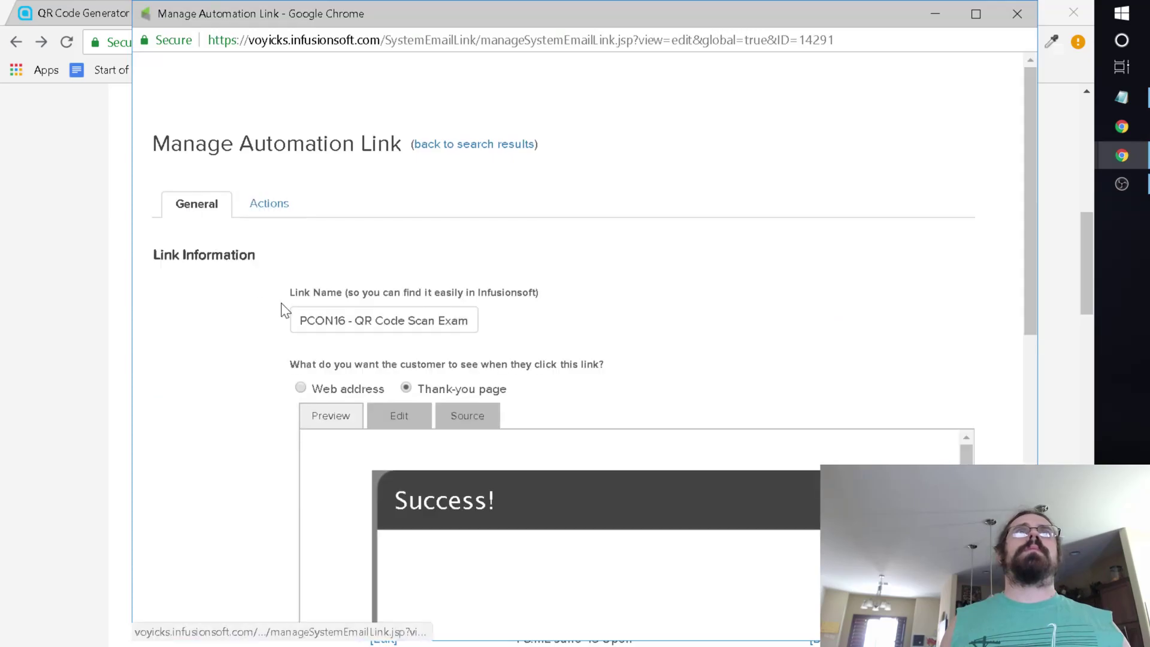
pyautogui.moveTo(300, 320); pyautogui.dragTo(603, 340)
pyautogui.click(604, 340)
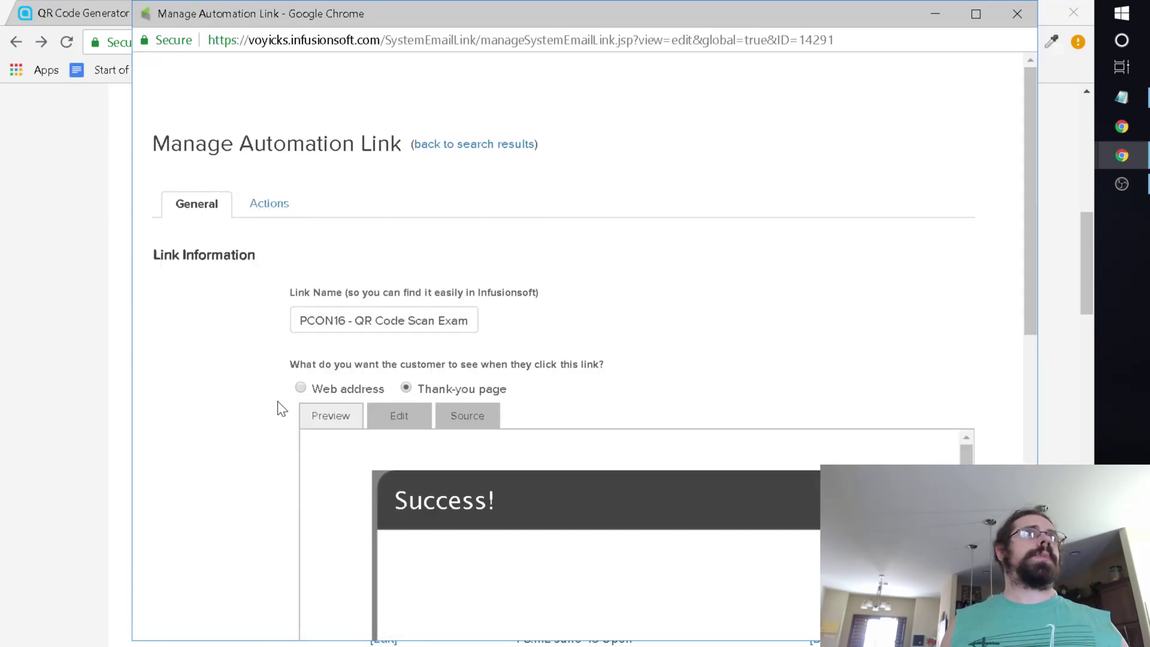
pyautogui.scroll(-3, 282, 406)
pyautogui.moveTo(480, 479); pyautogui.dragTo(768, 476)
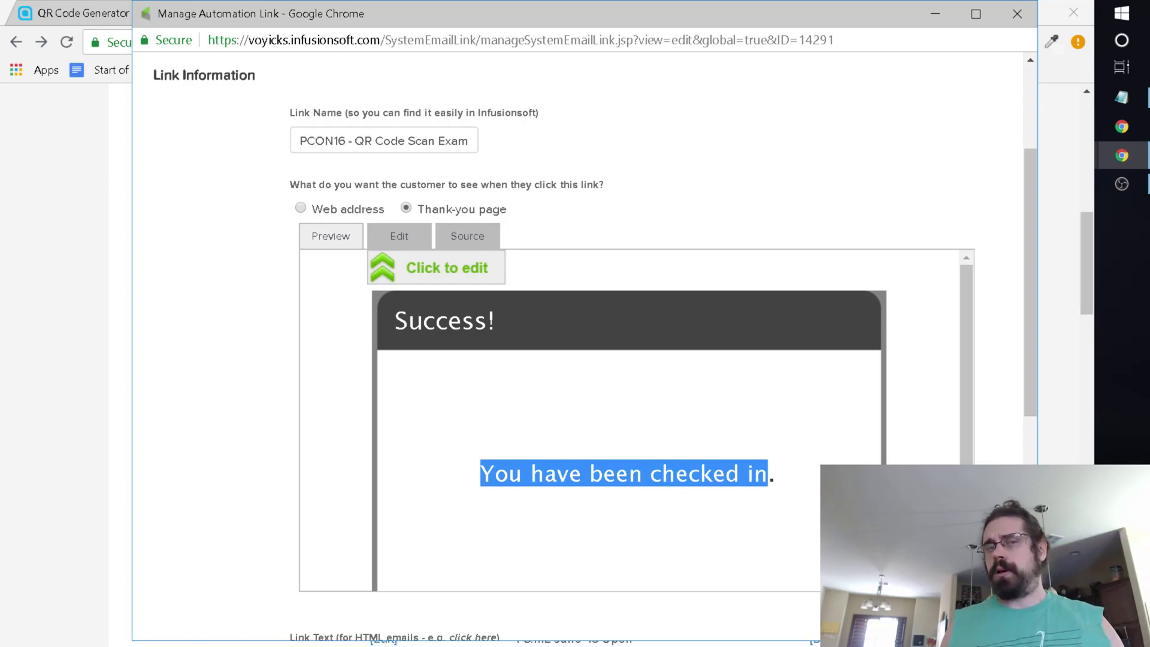
pyautogui.click(241, 473)
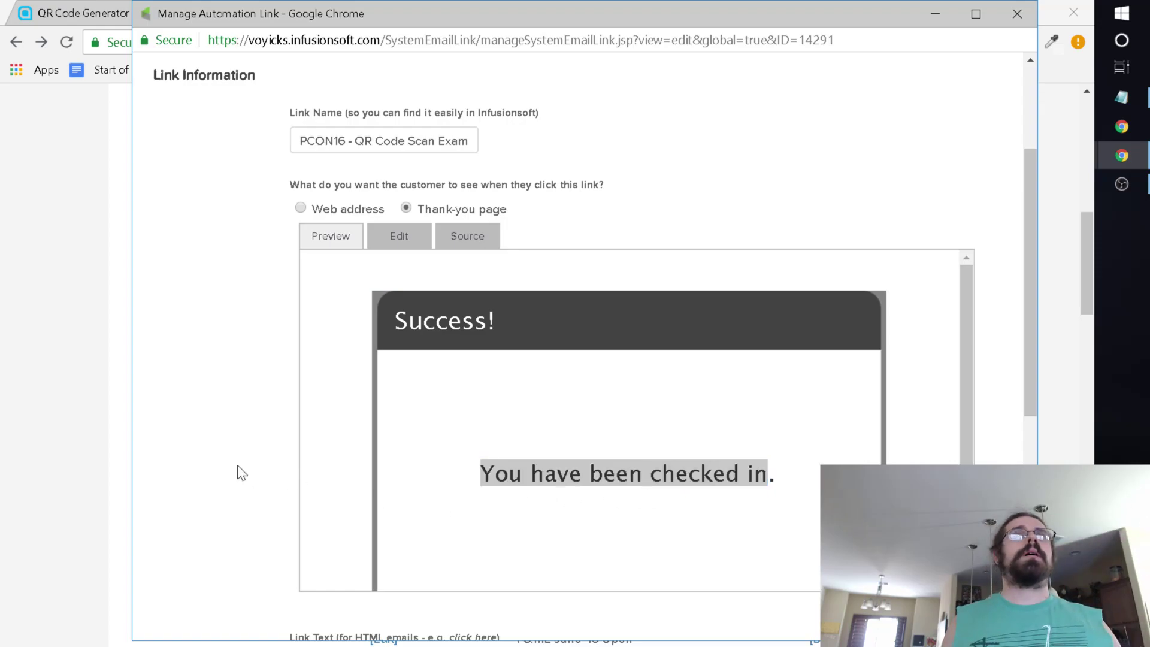
pyautogui.scroll(3, 242, 474)
# Review the link's Apply tag action, then close the automation link window
pyautogui.click(269, 210)
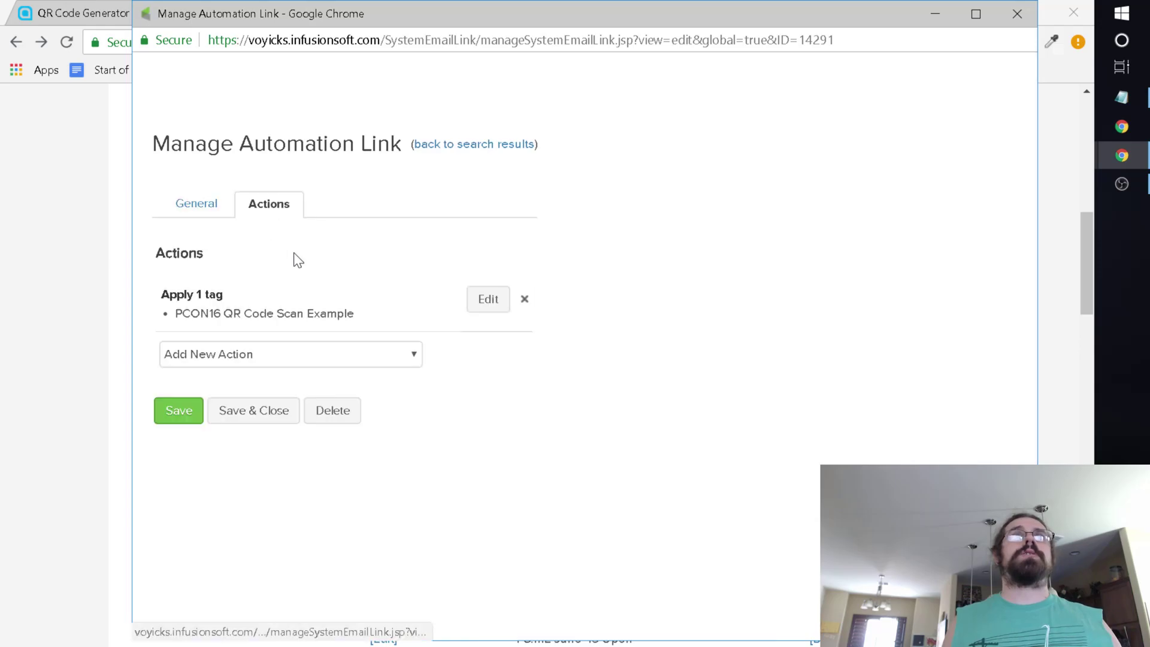
pyautogui.moveTo(201, 313); pyautogui.dragTo(373, 319)
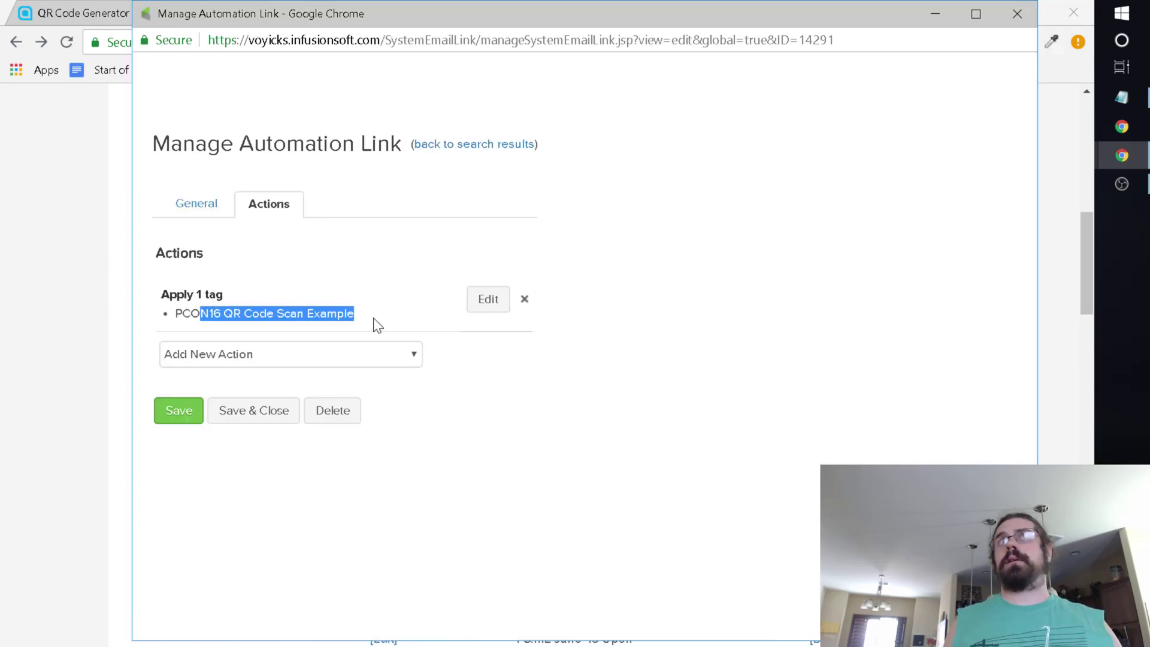
pyautogui.click(374, 325)
pyautogui.click(192, 206)
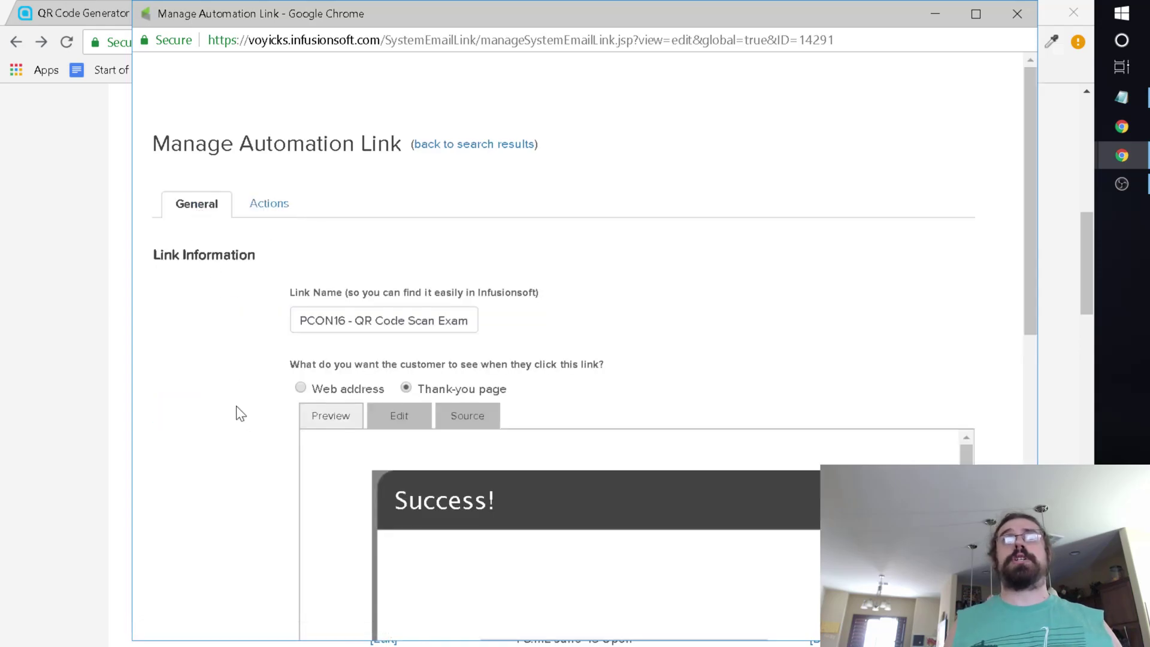
pyautogui.scroll(-4, 223, 419)
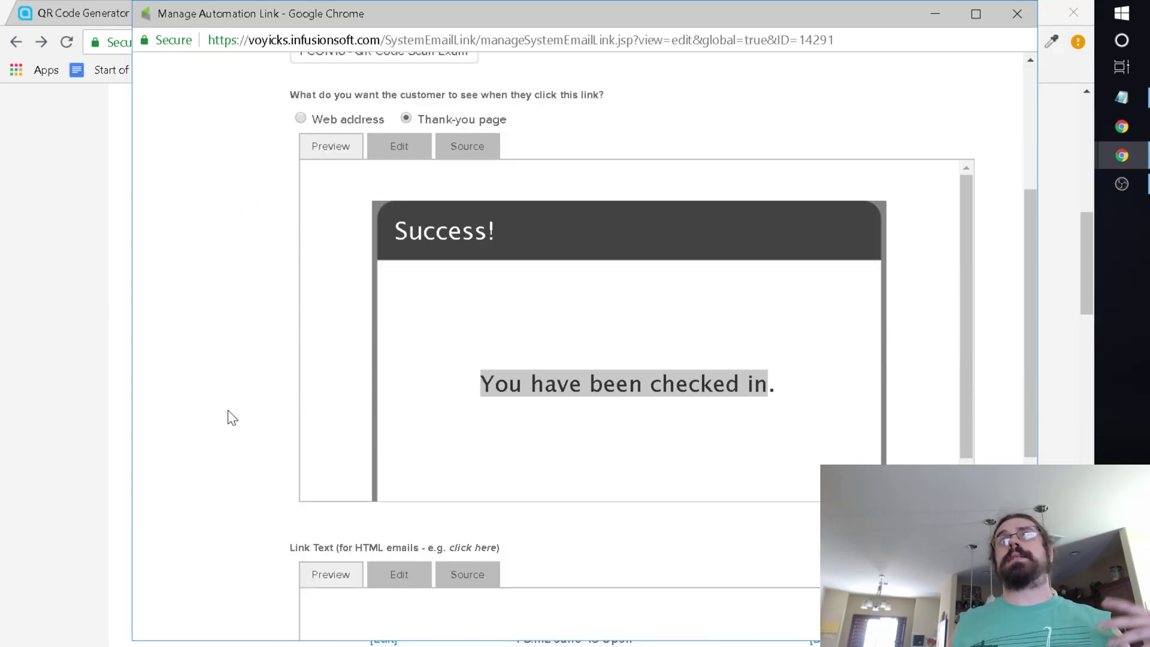
pyautogui.scroll(4, 231, 413)
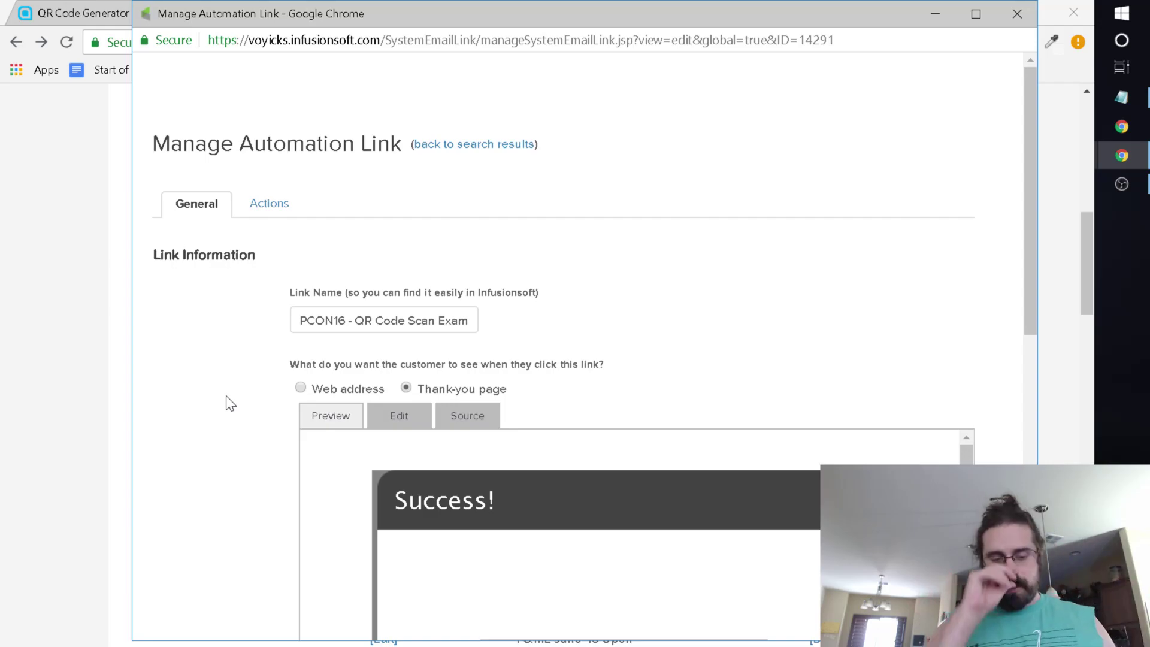
pyautogui.hotkey('ctrl', 'w')
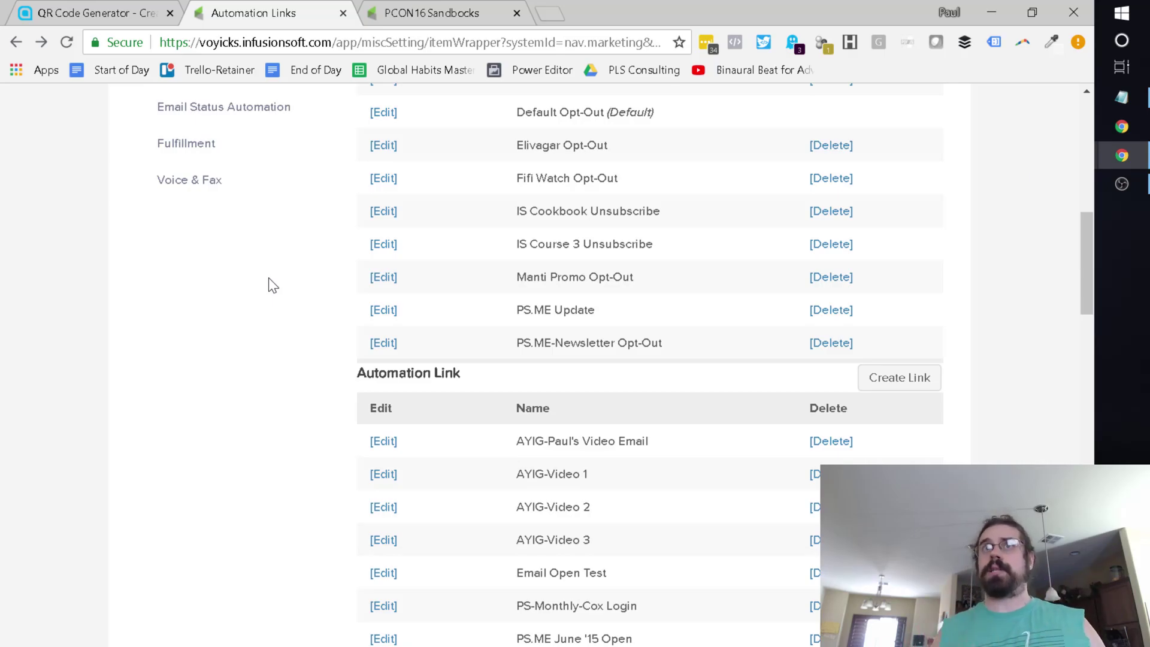
# Reopen the PCON16 - QR Code Scan Example link and recheck its tag action
pyautogui.scroll(15, 282, 285)
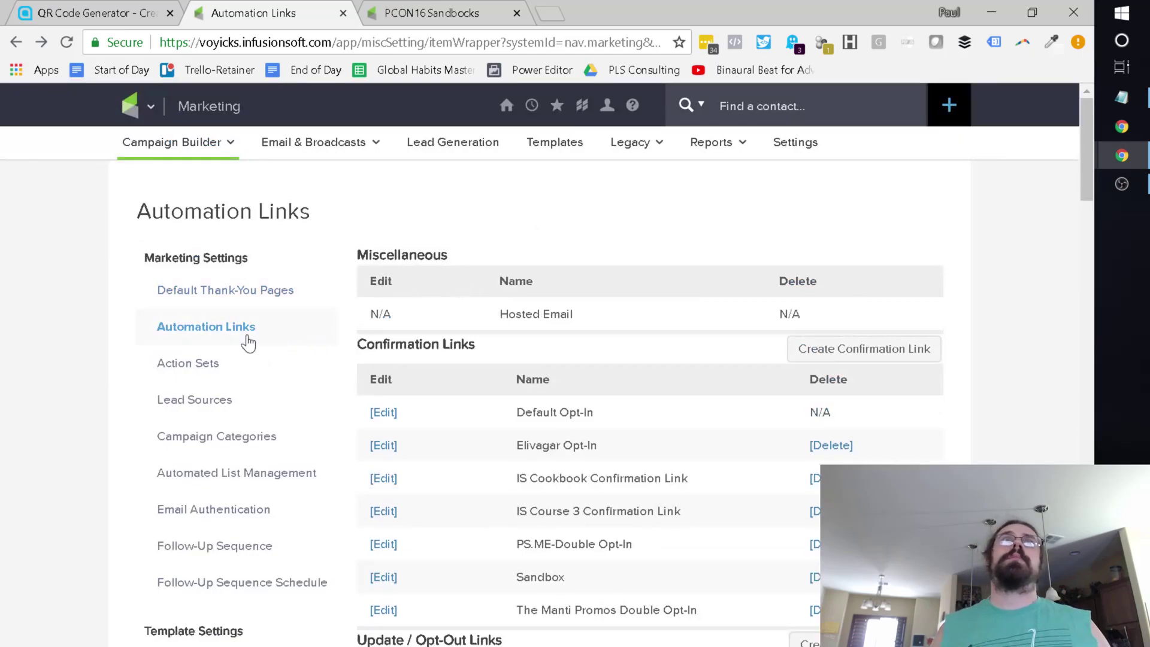
pyautogui.scroll(-10, 425, 423)
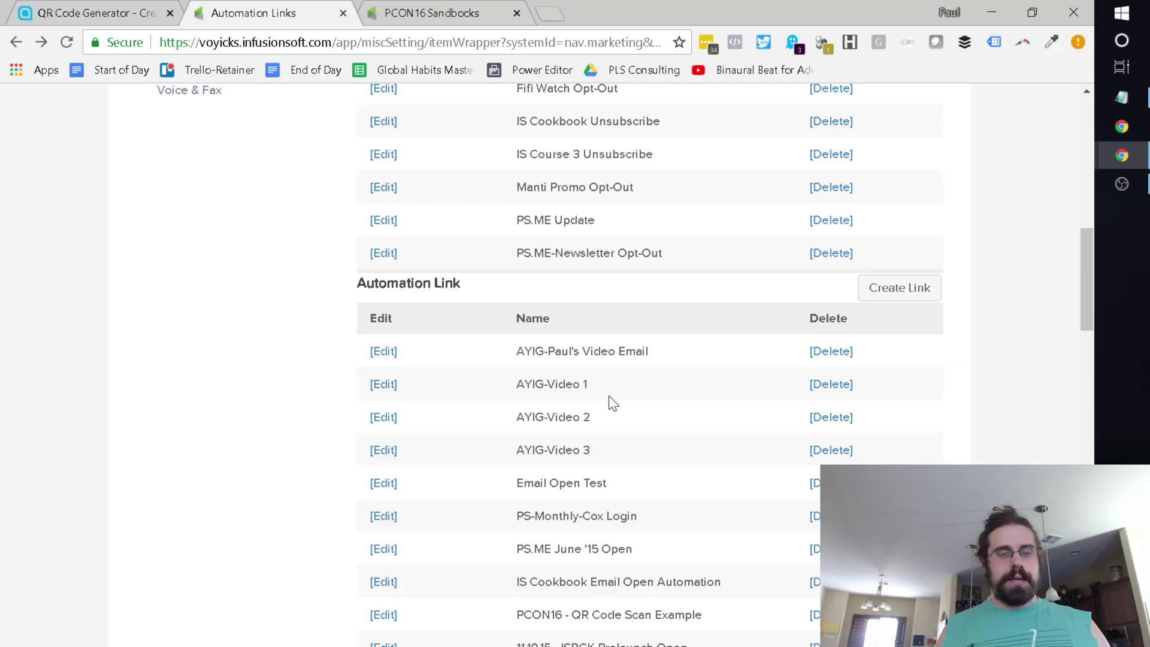
pyautogui.click(384, 614)
pyautogui.scroll(-1, 338, 375)
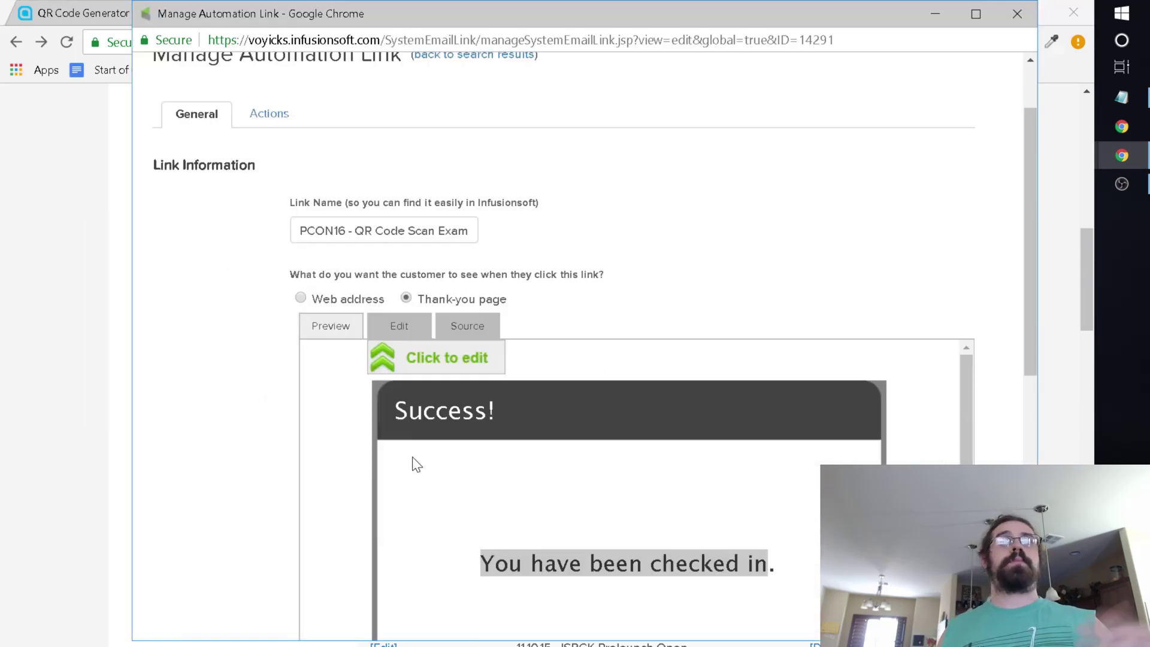
pyautogui.scroll(-10, 389, 467)
pyautogui.scroll(10, 239, 431)
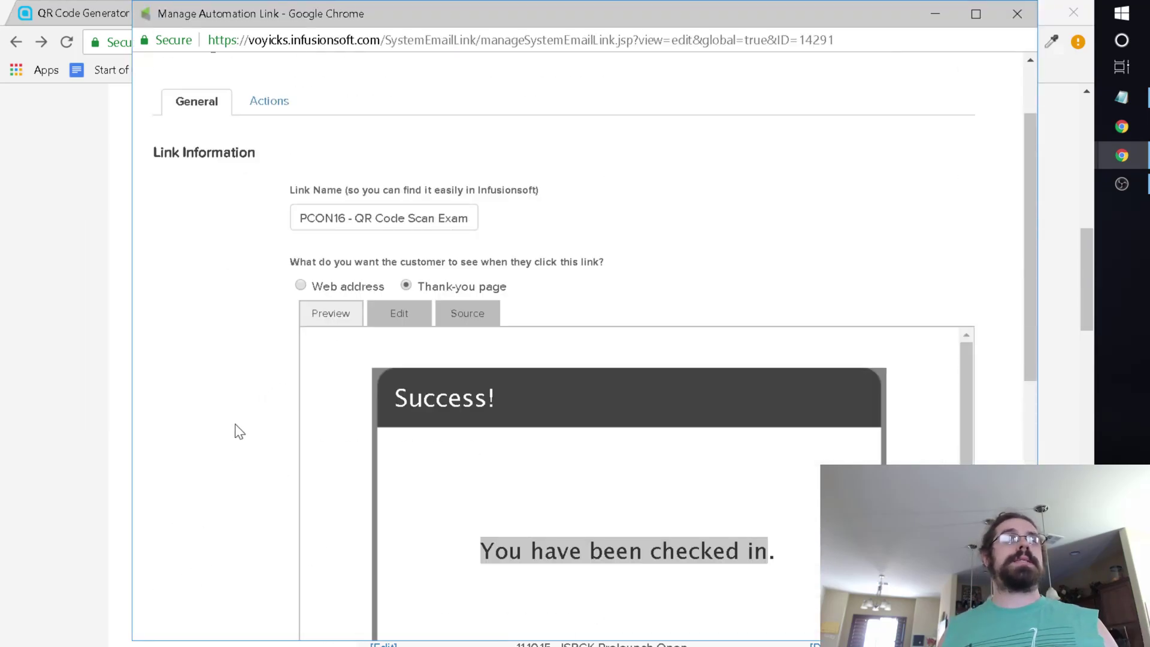
pyautogui.scroll(2, 240, 431)
pyautogui.click(269, 211)
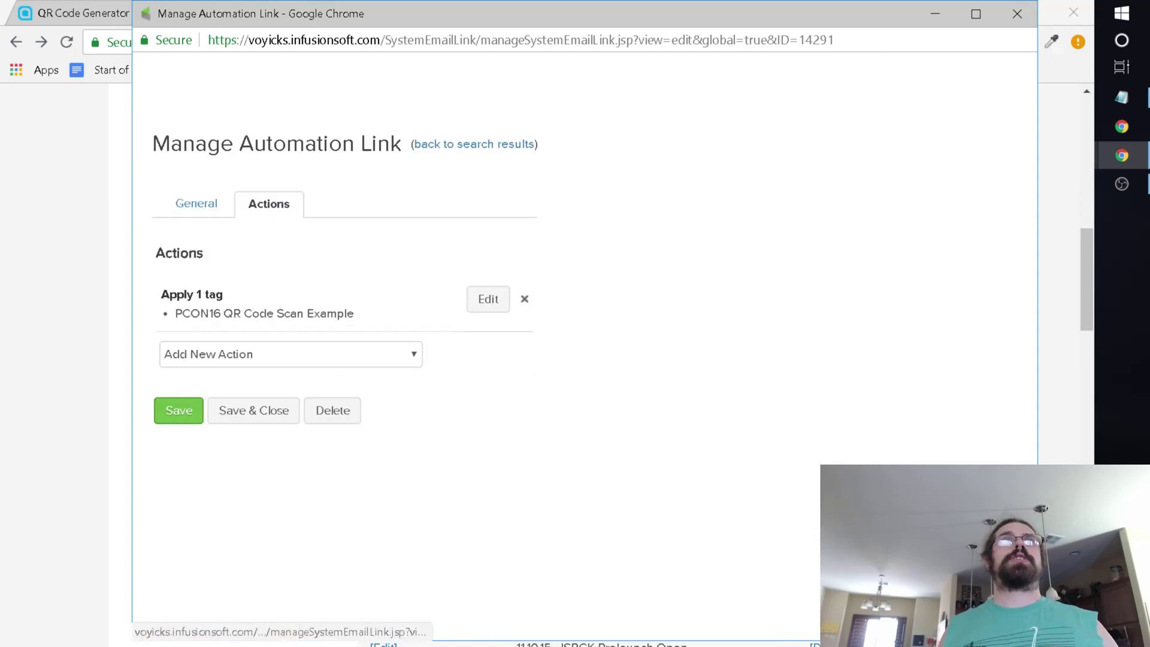
pyautogui.moveTo(171, 314); pyautogui.dragTo(326, 313)
pyautogui.click(305, 313)
pyautogui.hotkey('ctrl', 'w')
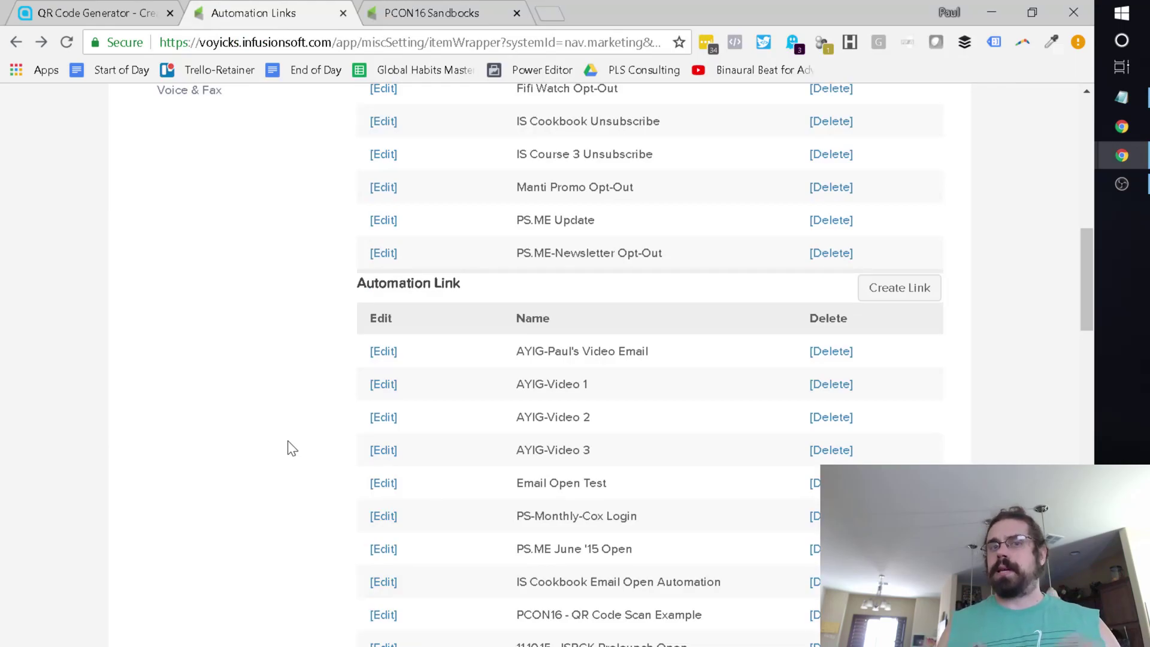
# Select the link ID 14291 in the address bar, close the window, and go to the QR generator
pyautogui.hotkey('alt', 'Tab')
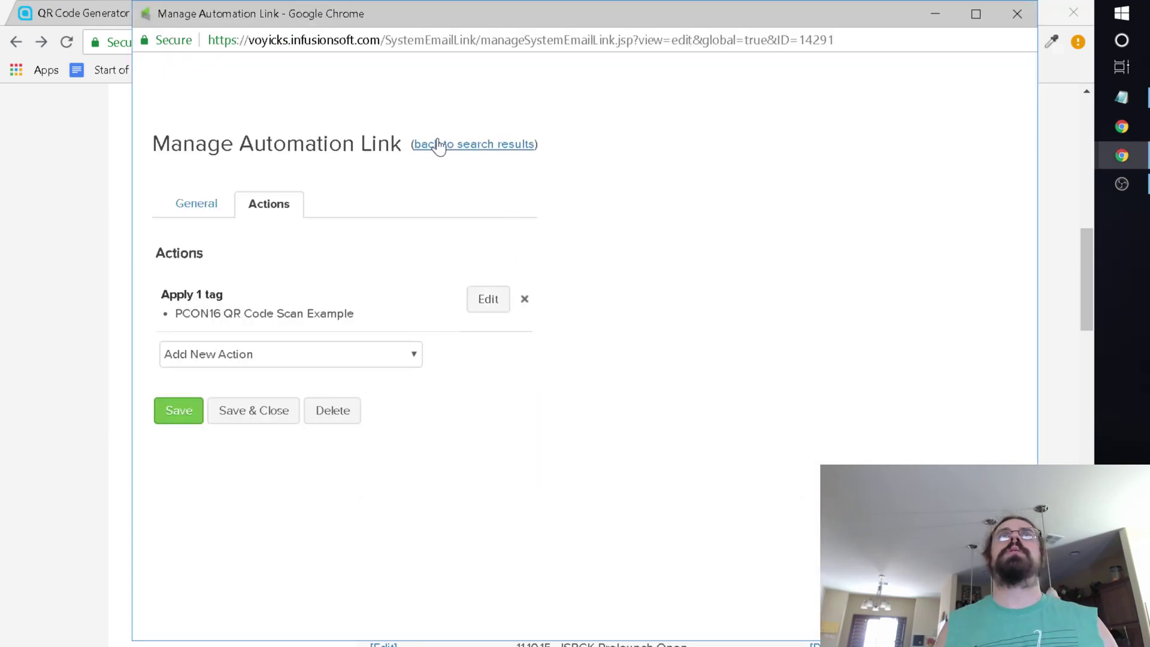
pyautogui.doubleClick(818, 40)
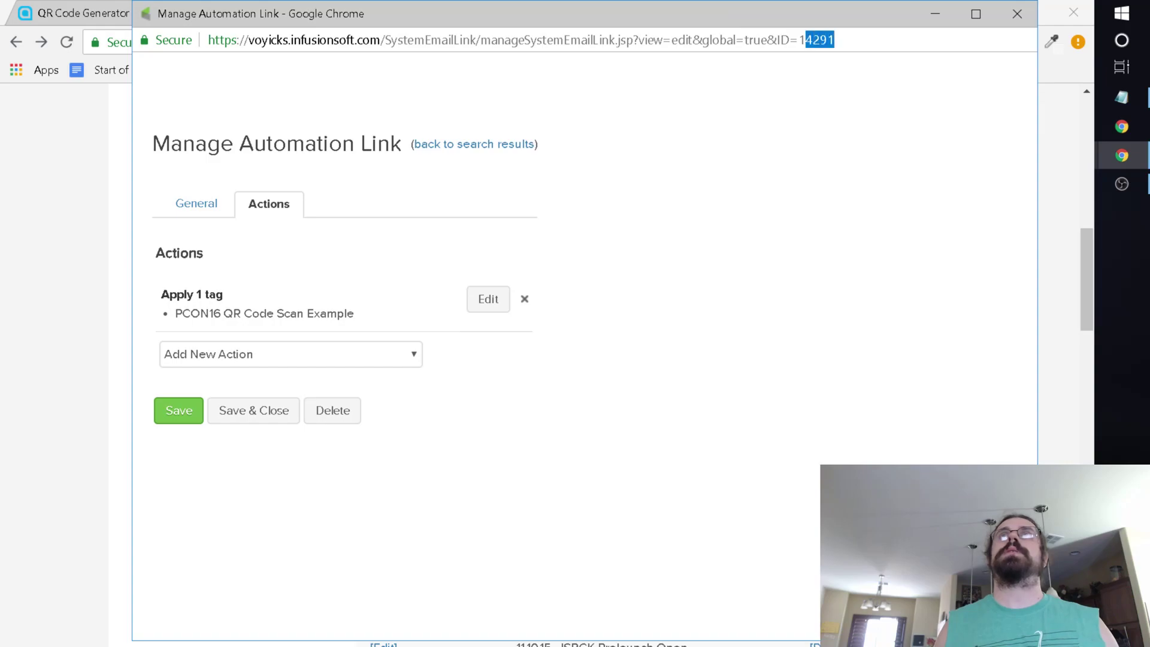
pyautogui.doubleClick(818, 40)
pyautogui.click(802, 264)
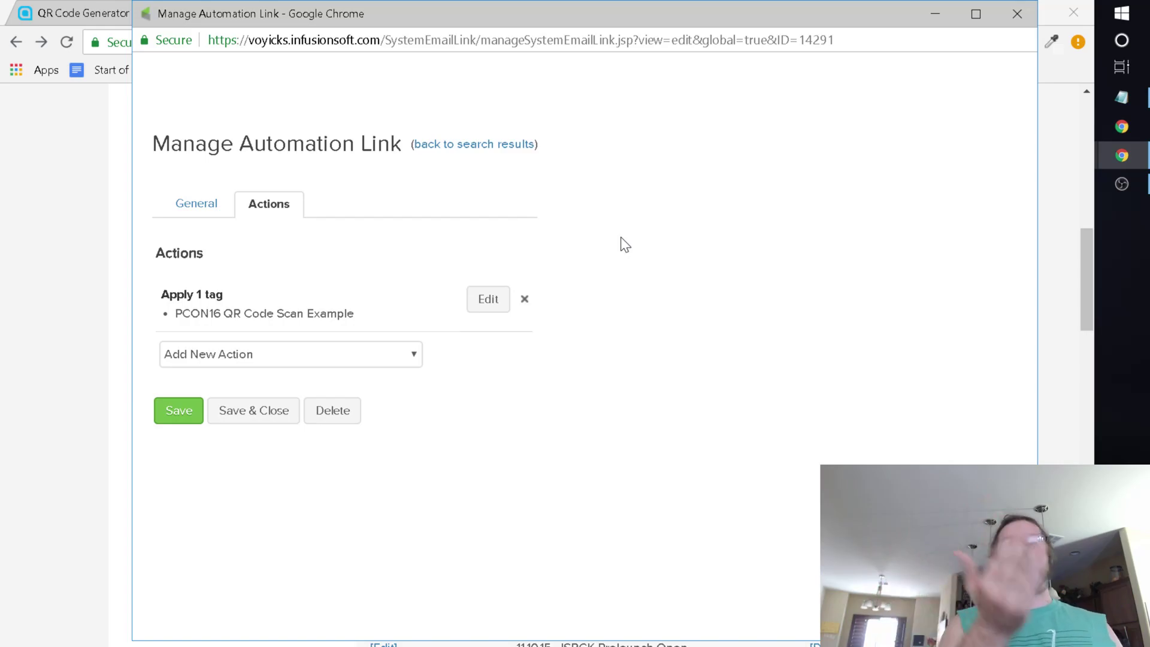
pyautogui.hotkey('ctrl', 'w')
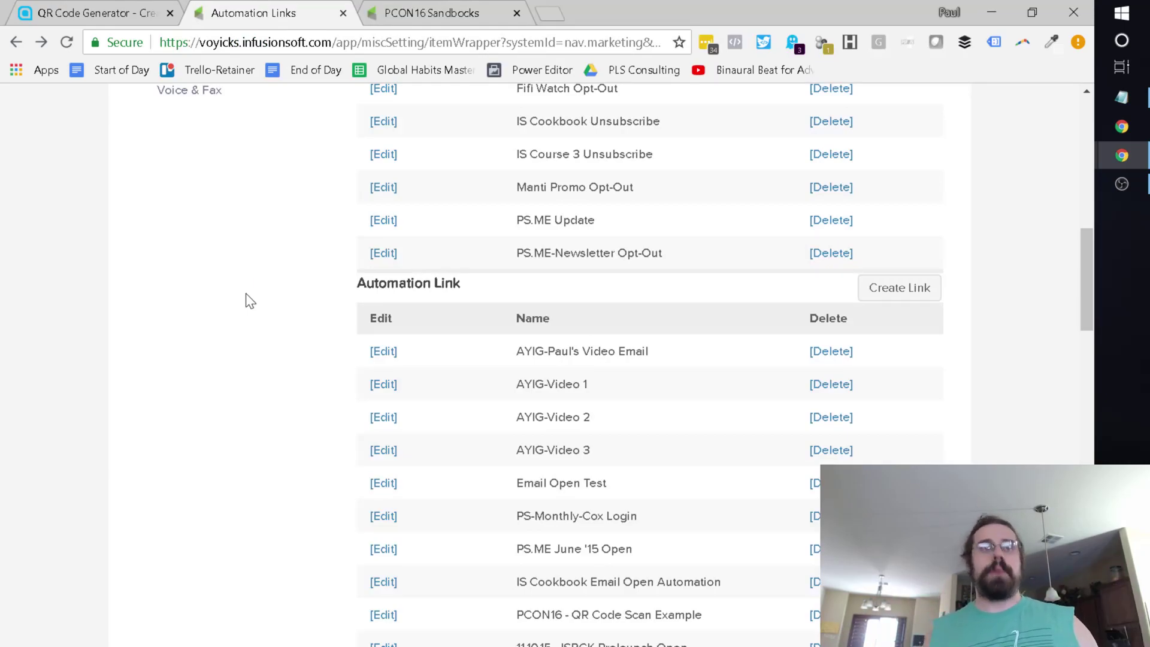
pyautogui.hotkey('ctrl', 'shift', 'Tab')
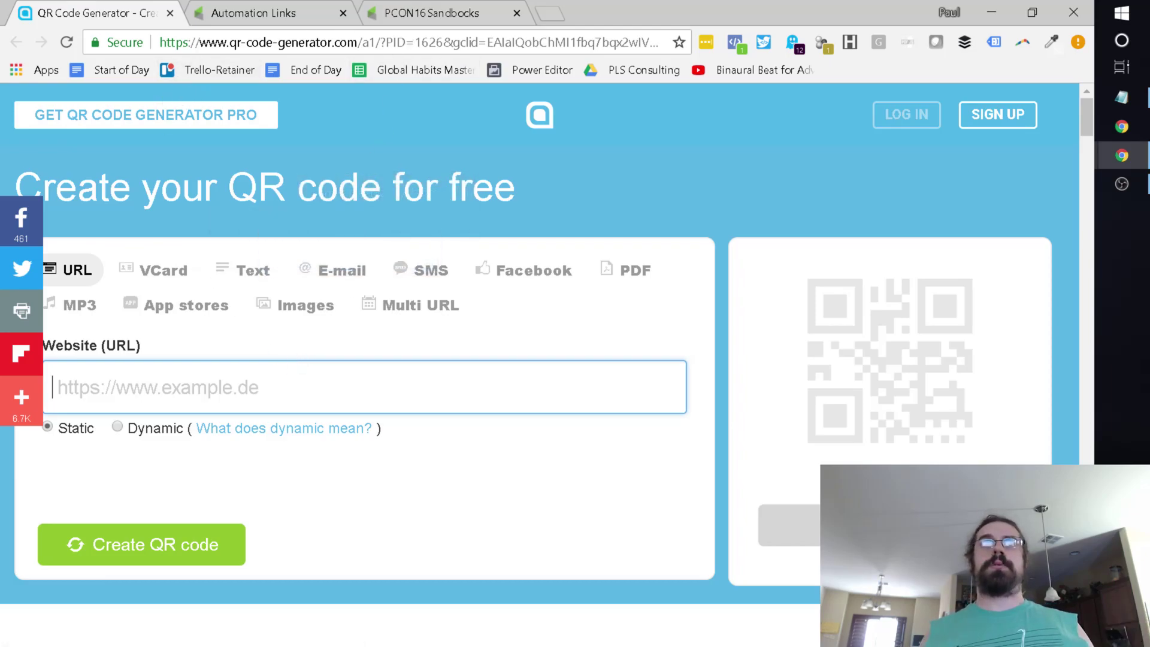
# Enter the sample website address as the URL and create its static QR code
pyautogui.write('www.')
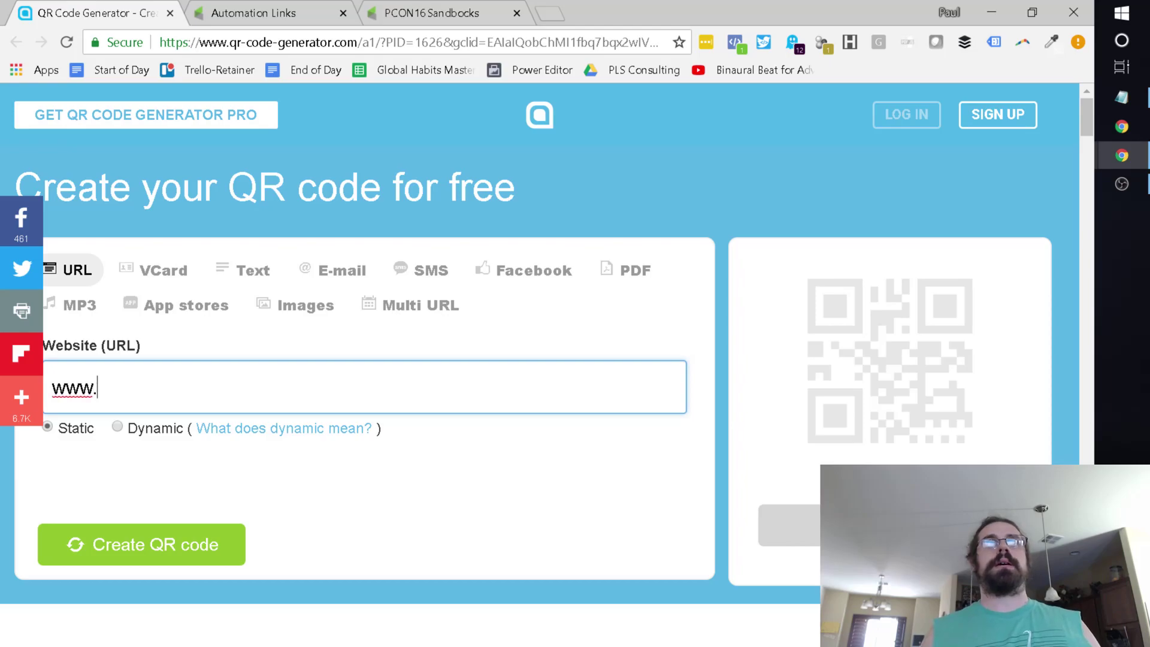
pyautogui.write('paulsokol.me')
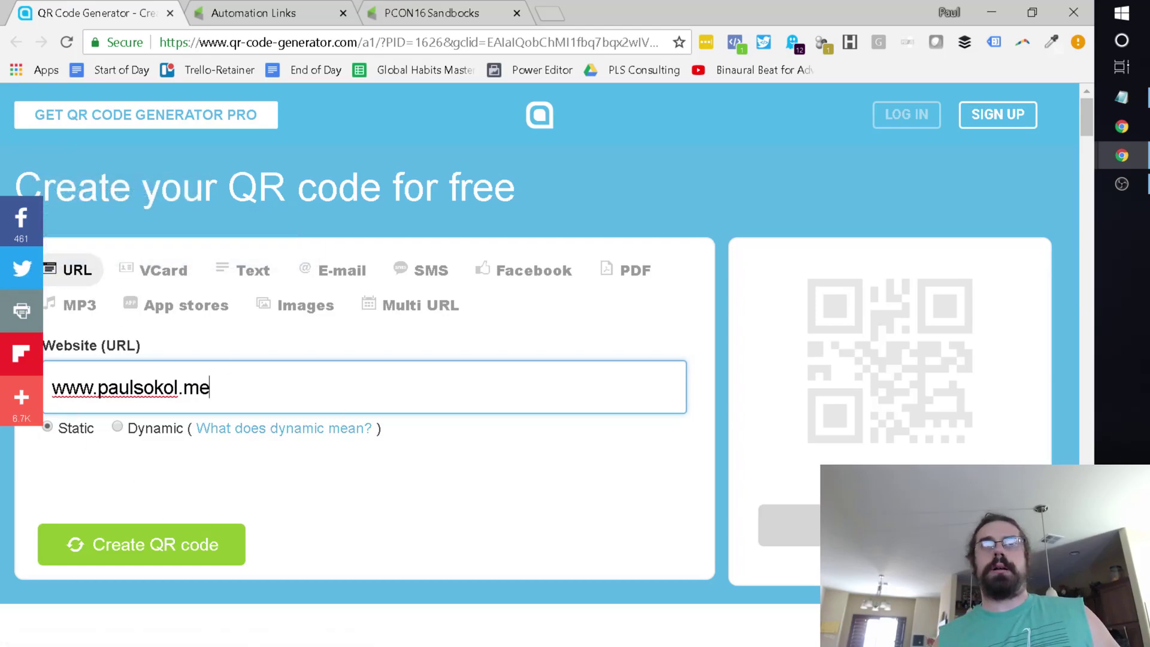
pyautogui.click(143, 549)
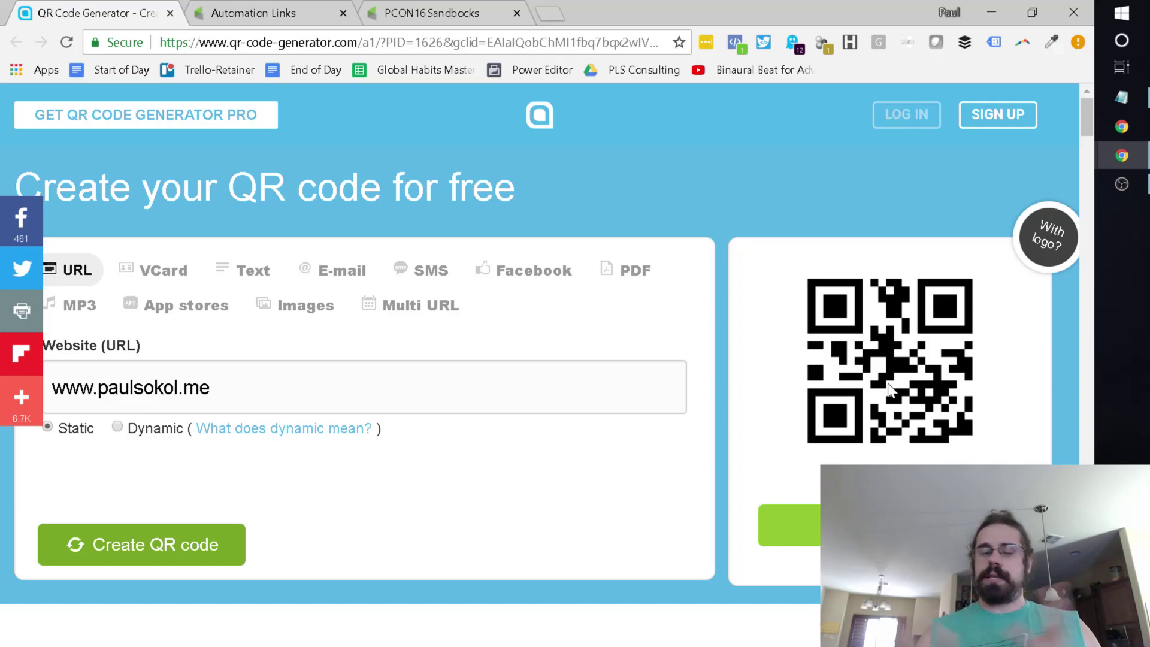
# Inspect the generated QR code image in DevTools and copy its img element markup
pyautogui.rightClick(889, 390)
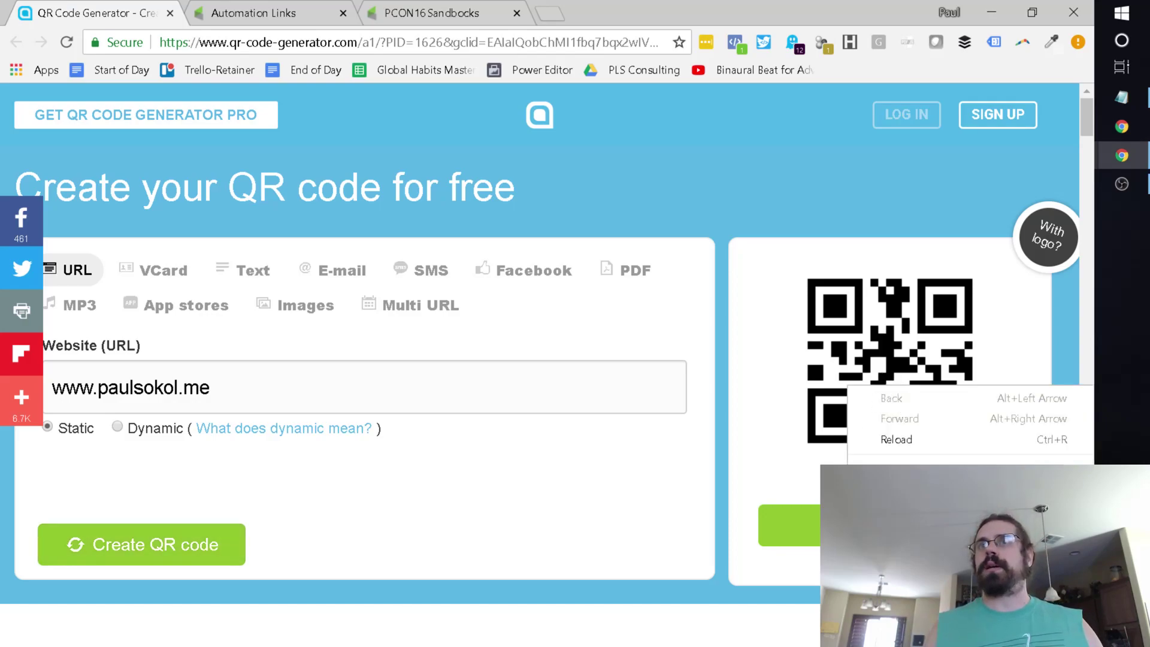
pyautogui.click(893, 569)
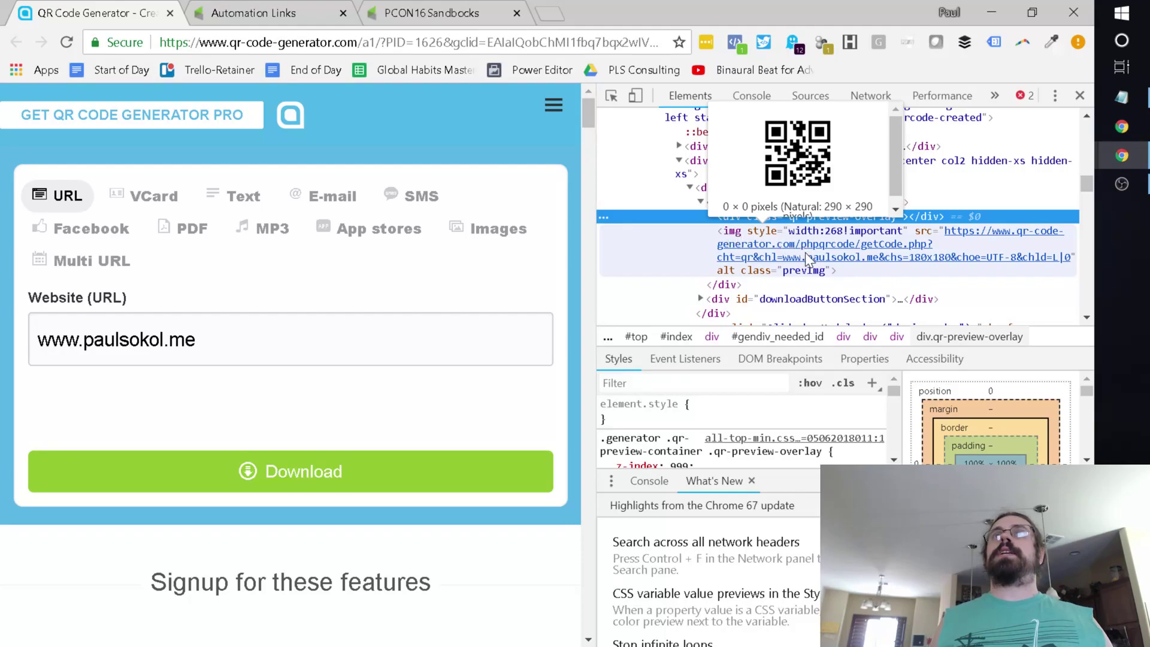
pyautogui.click(846, 268)
pyautogui.rightClick(737, 233)
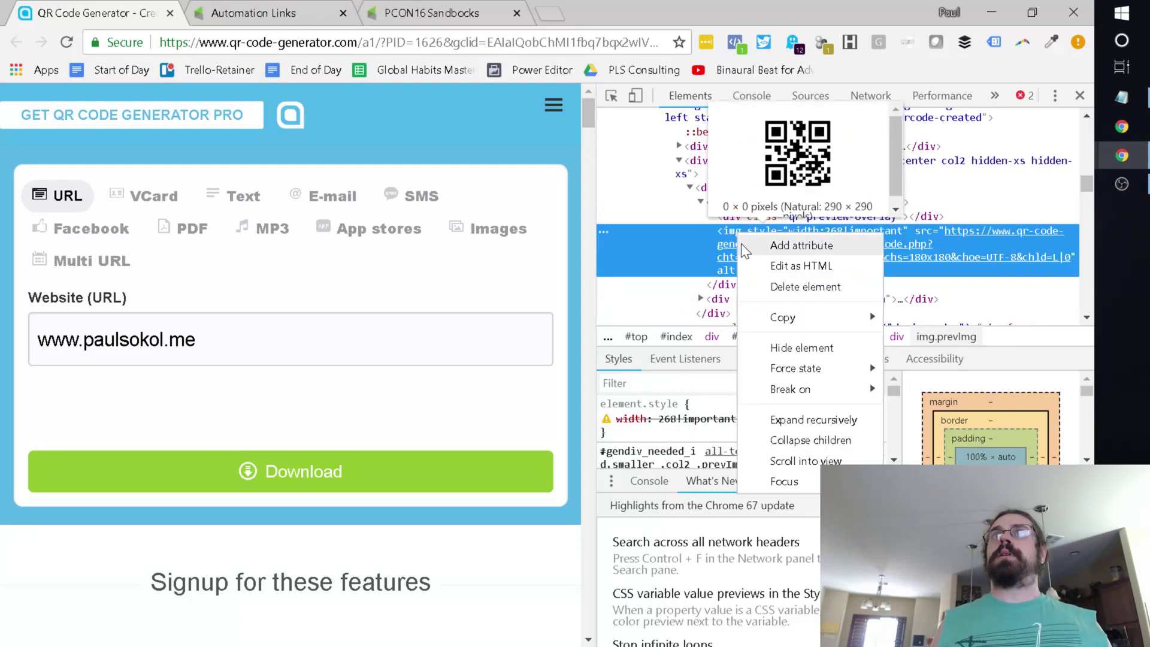
pyautogui.moveTo(765, 321)
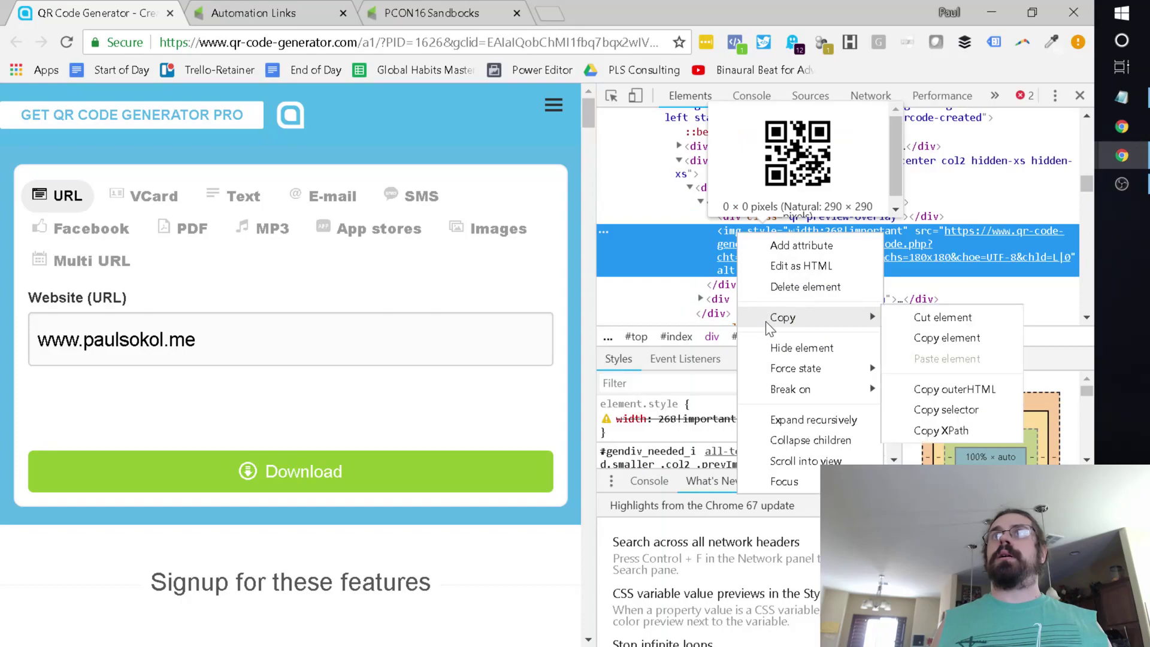
pyautogui.click(917, 338)
# Paste the copied img element markup into Notepad on a new line and locate its src URL
pyautogui.hotkey('alt', 'Tab')
pyautogui.hotkey('alt', 'Tab')
pyautogui.hotkey('alt', 'Tab')
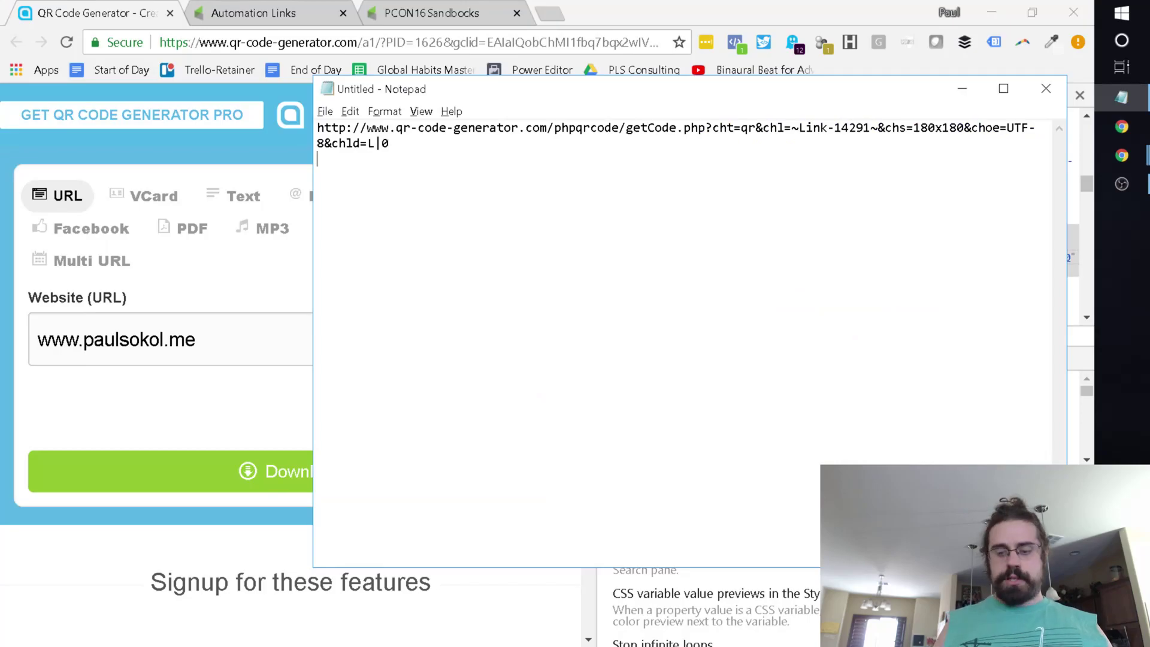
pyautogui.press('Return')
pyautogui.hotkey('ctrl', 'v')
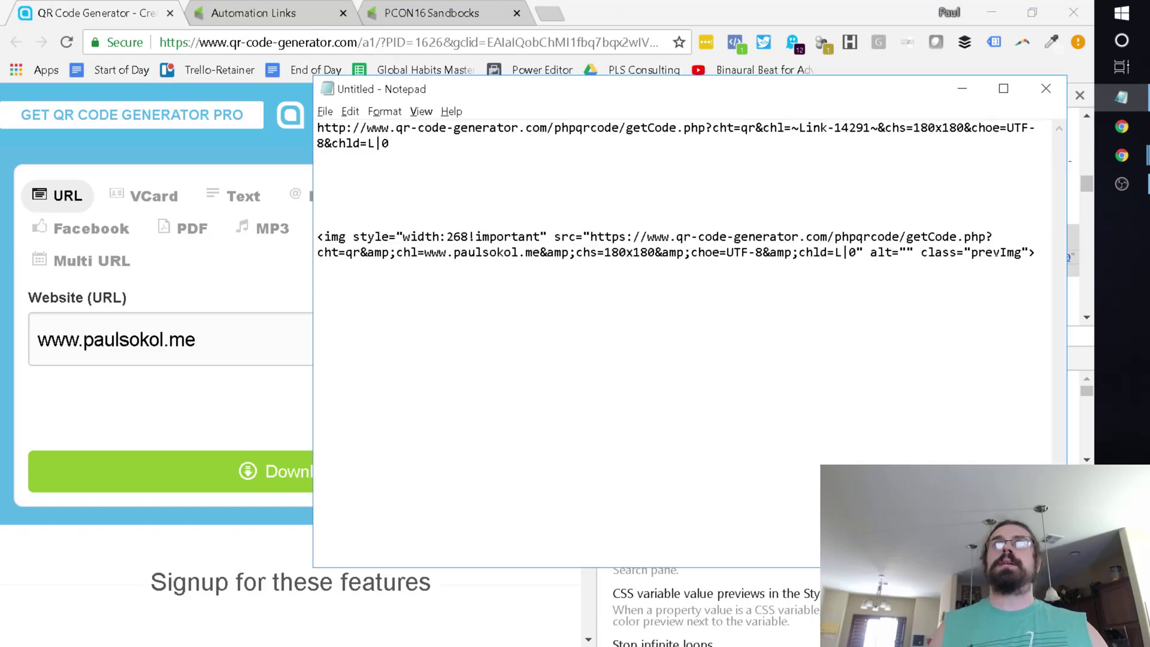
pyautogui.moveTo(555, 236); pyautogui.dragTo(863, 252)
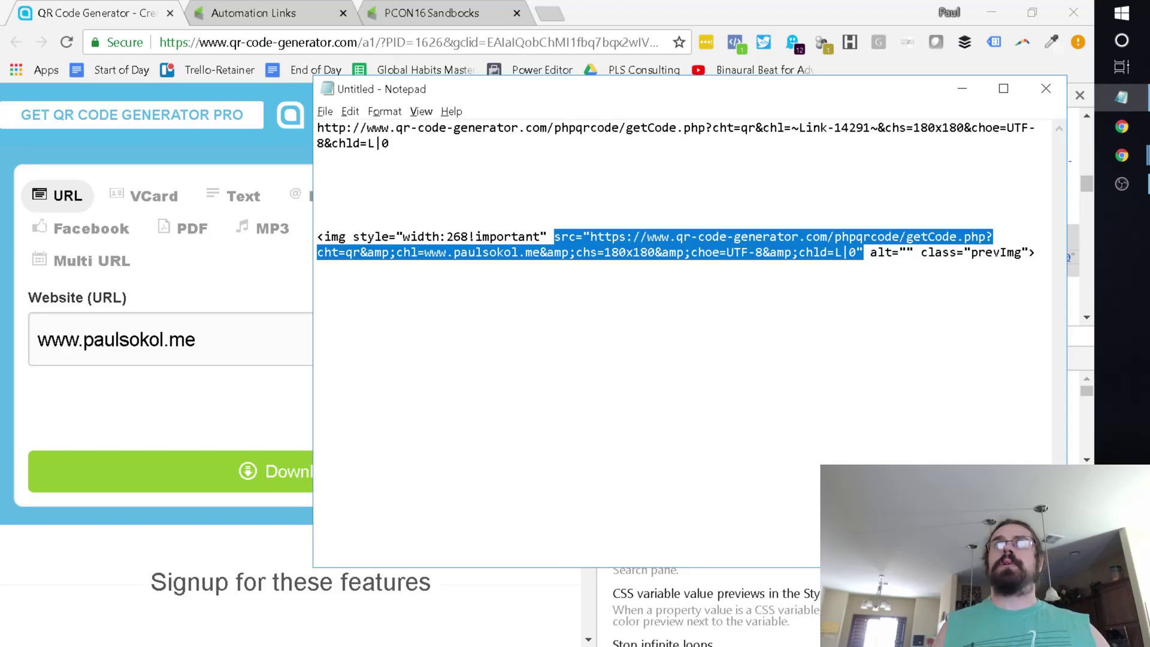
pyautogui.click(425, 252)
pyautogui.moveTo(425, 252); pyautogui.dragTo(540, 253)
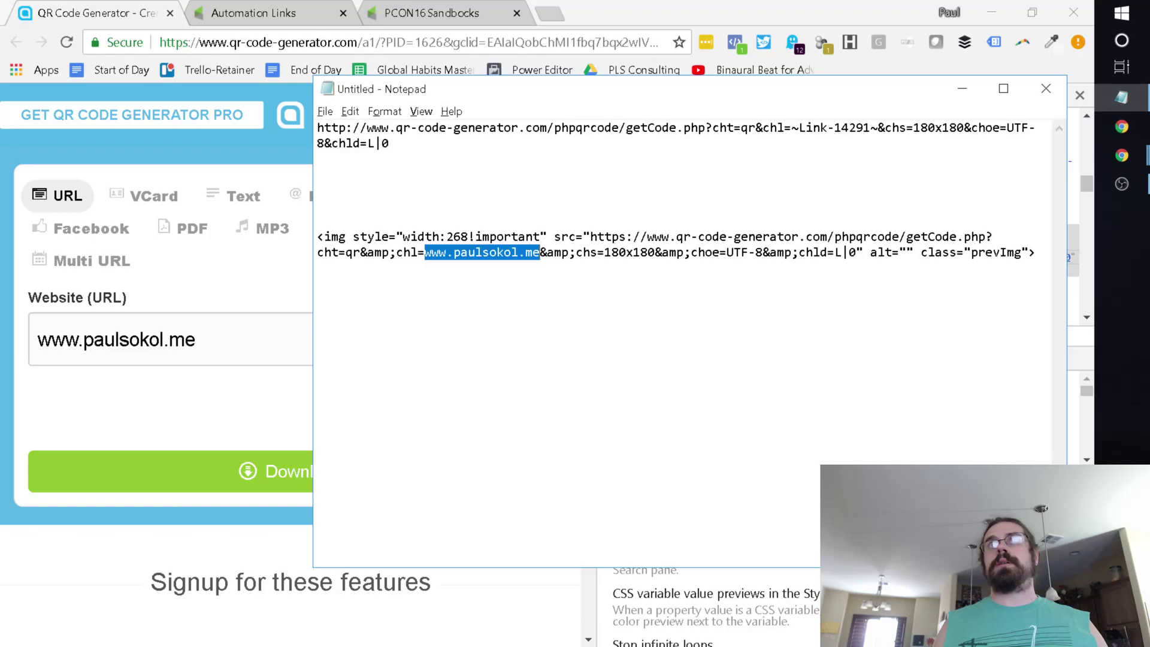
pyautogui.moveTo(590, 236); pyautogui.dragTo(857, 252)
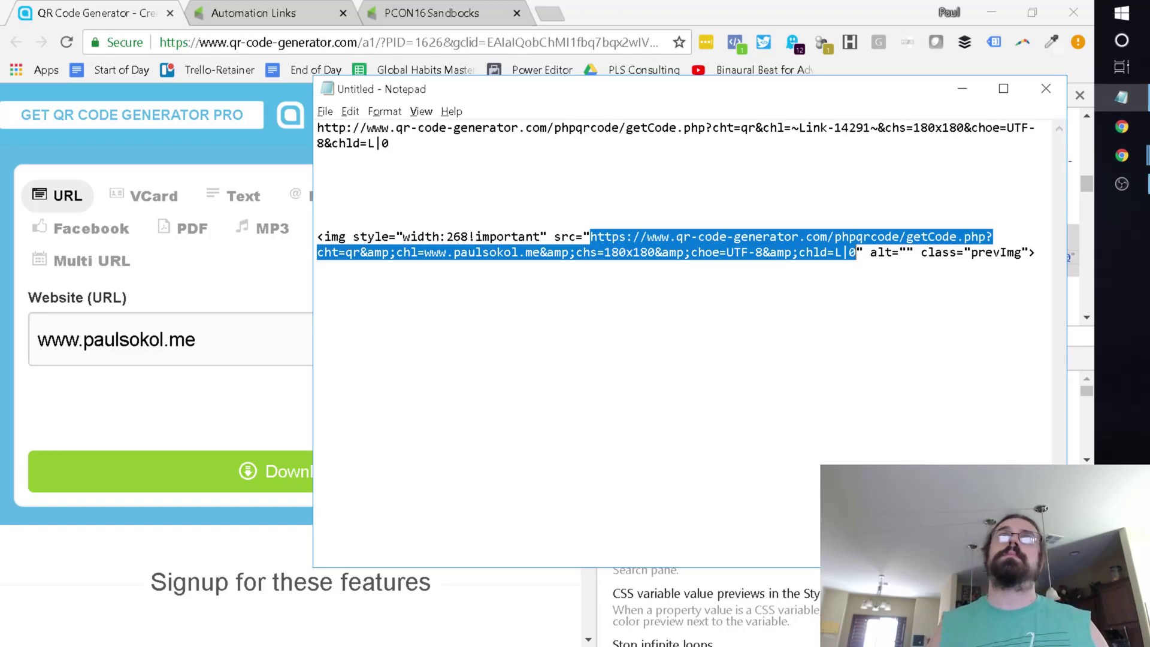
# Trim the pasted tag down to just the QR generator src URL
pyautogui.click(590, 236)
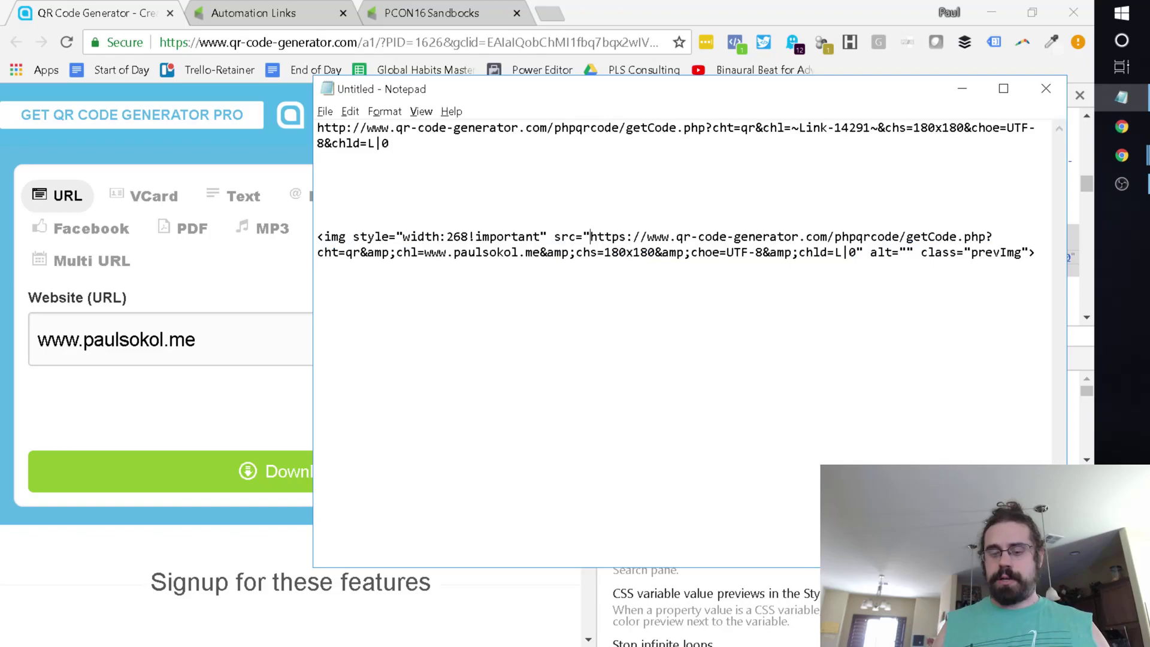
pyautogui.hotkey('shift', 'Home')
pyautogui.press('BackSpace')
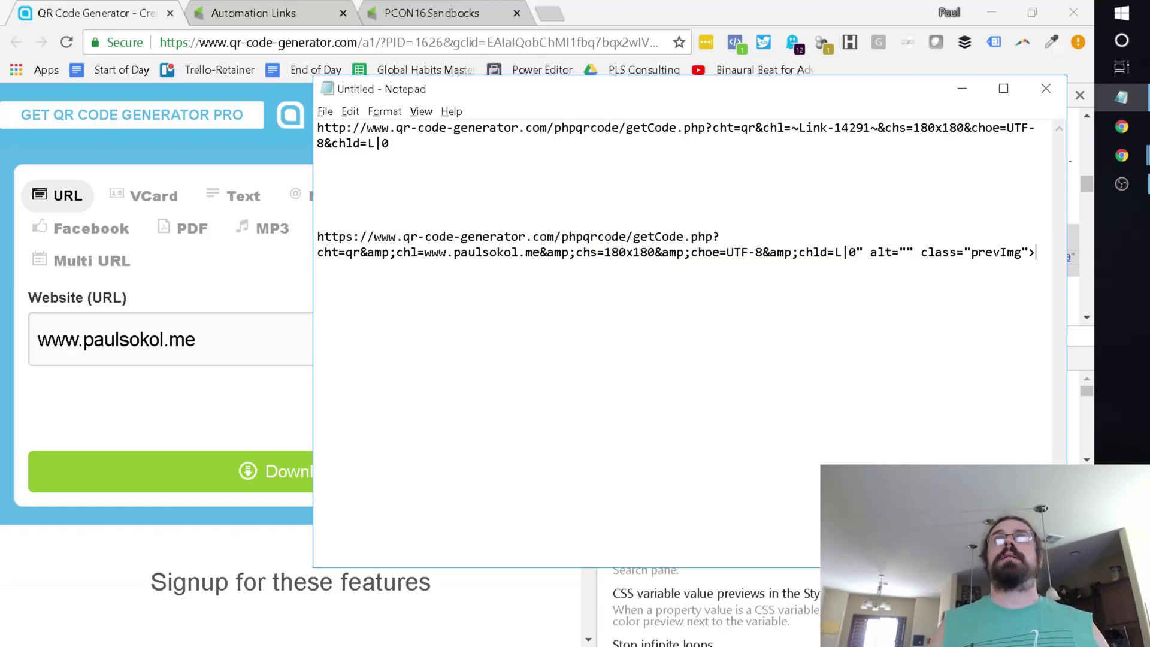
pyautogui.hotkey('shift', 'Left')
pyautogui.hotkey('shift', 'Left')
pyautogui.hotkey('shift', 'Left')
pyautogui.hotkey('shift', 'Left')
pyautogui.hotkey('shift', 'Left')
pyautogui.hotkey('shift', 'Left')
pyautogui.hotkey('shift', 'Left')
pyautogui.hotkey('shift', 'Left')
pyautogui.hotkey('shift', 'Left')
pyautogui.hotkey('shift', 'Left')
pyautogui.hotkey('shift', 'Left')
pyautogui.hotkey('shift', 'Left')
pyautogui.hotkey('shift', 'Left')
pyautogui.hotkey('shift', 'Left')
pyautogui.hotkey('shift', 'Left')
pyautogui.hotkey('shift', 'Left')
pyautogui.hotkey('shift', 'Left')
pyautogui.hotkey('shift', 'Left')
pyautogui.hotkey('shift', 'Left')
pyautogui.hotkey('shift', 'Left')
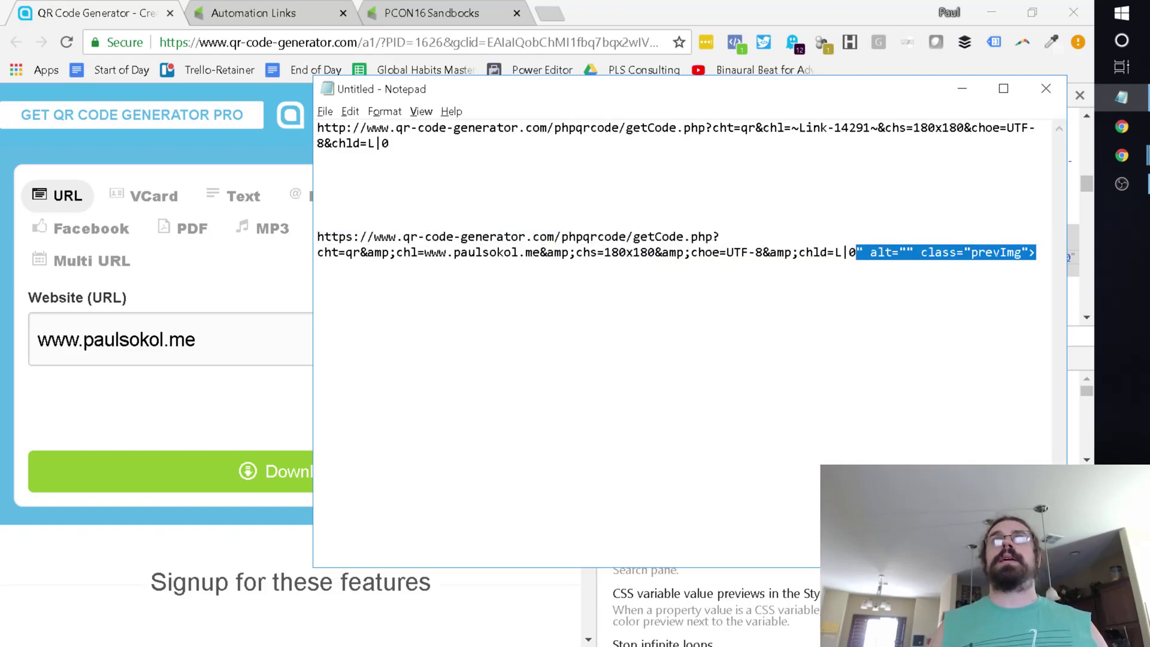
pyautogui.press('BackSpace')
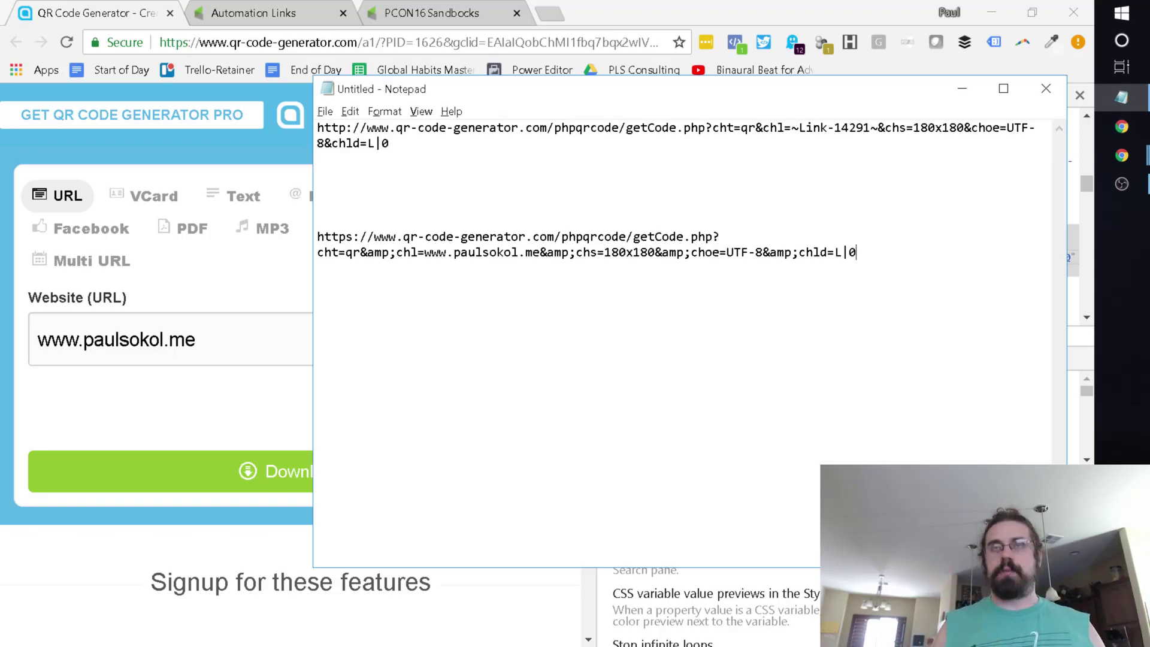
pyautogui.hotkey('shift', 'Up')
pyautogui.hotkey('shift', 'Home')
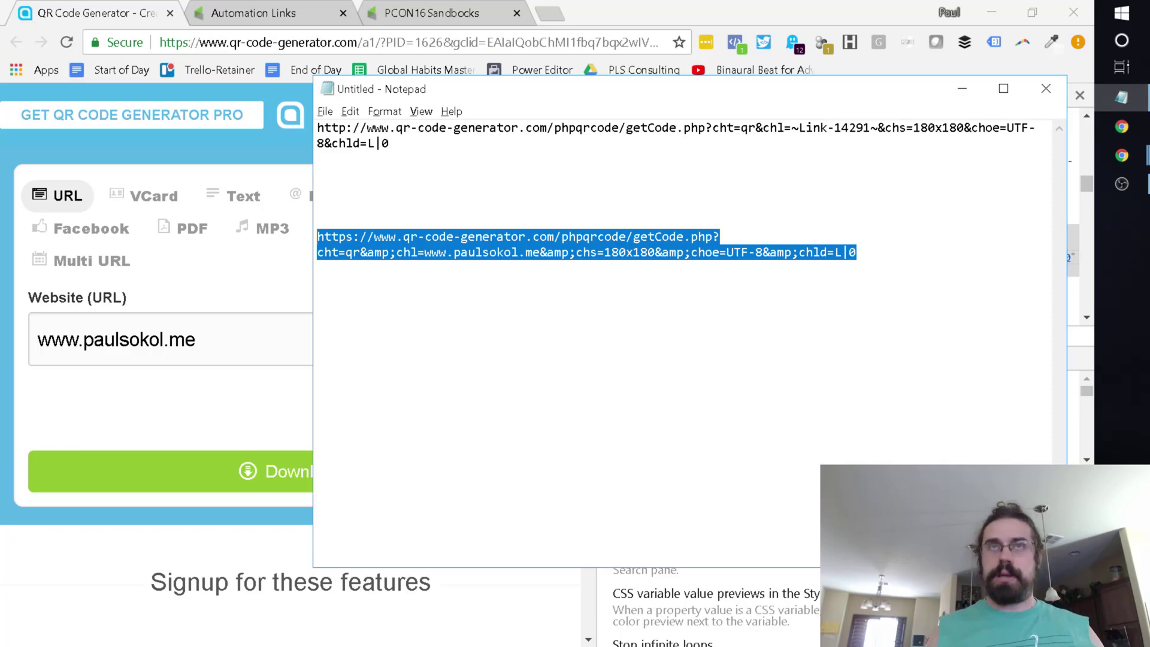
pyautogui.click(317, 252)
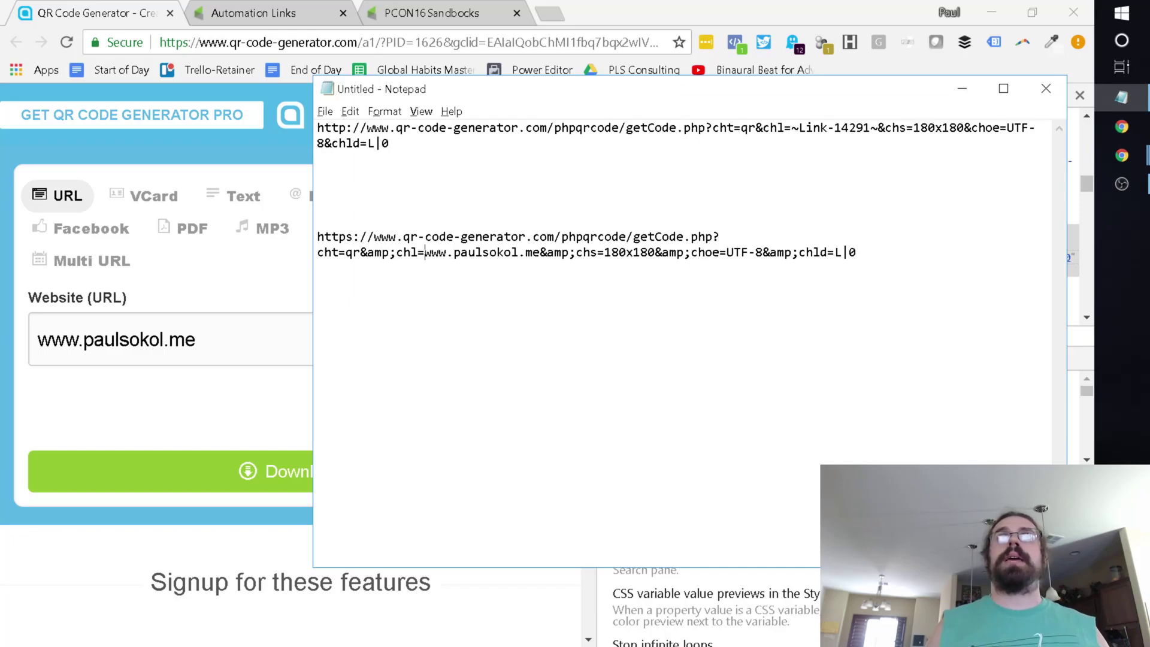
pyautogui.moveTo(425, 253); pyautogui.dragTo(540, 252)
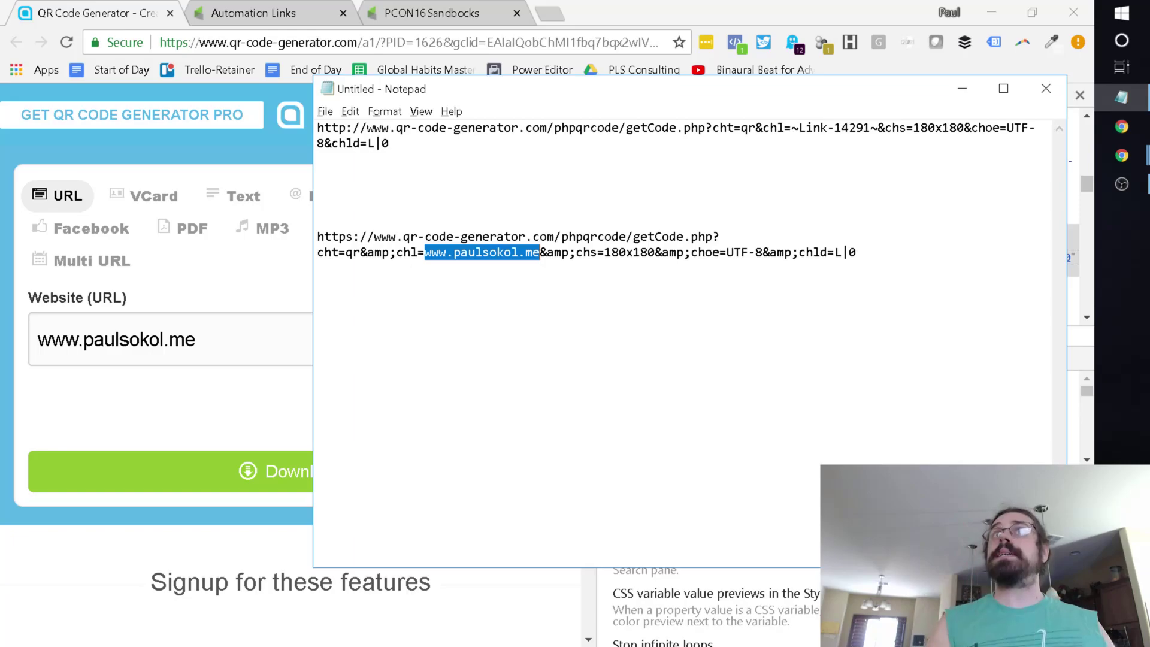
pyautogui.hotkey('alt', 'Tab')
pyautogui.press('Tab')
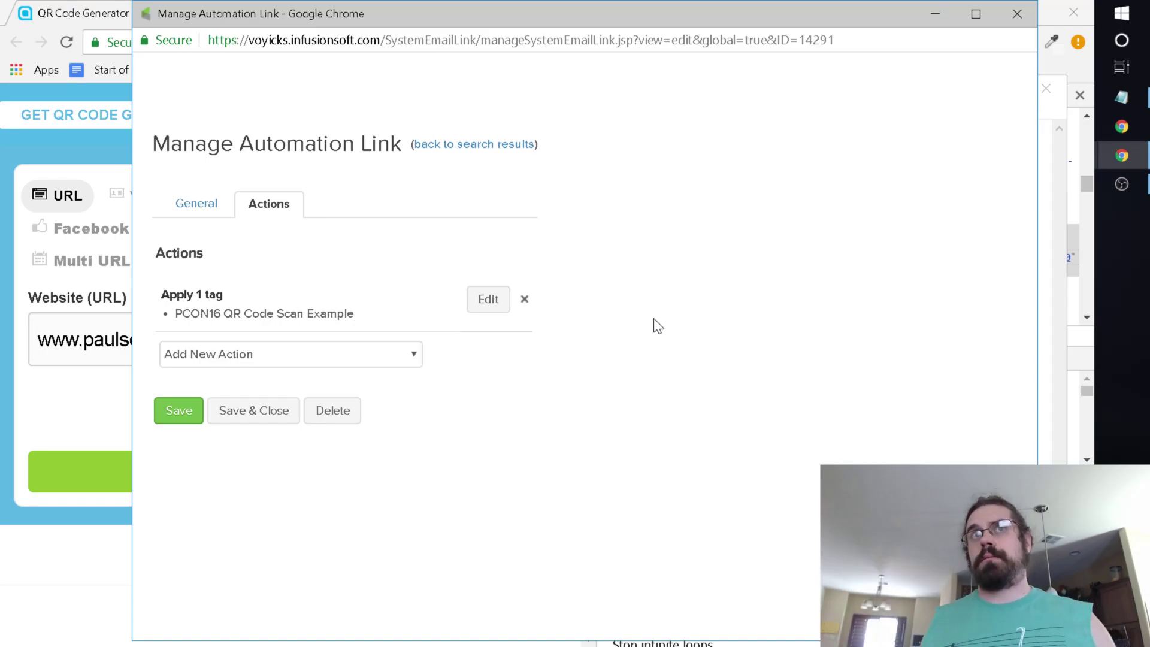
# Add a Notepad line reading ~Link-14291~, using the ID copied from the browser address bar
pyautogui.hotkey('alt', 'Tab')
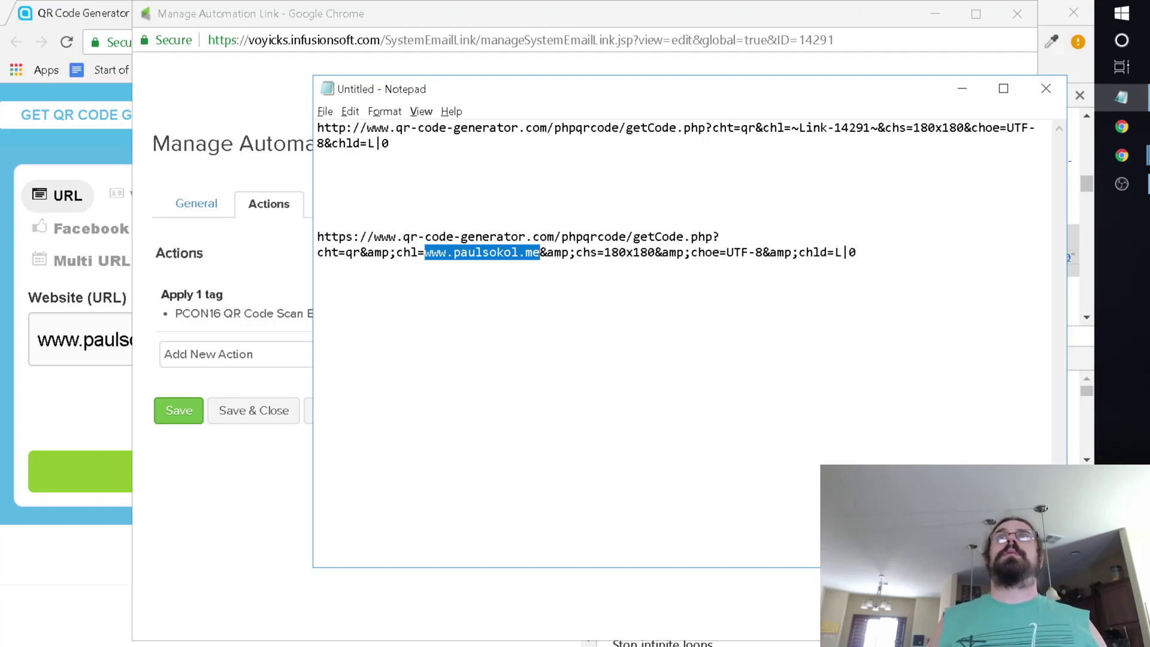
pyautogui.click(857, 252)
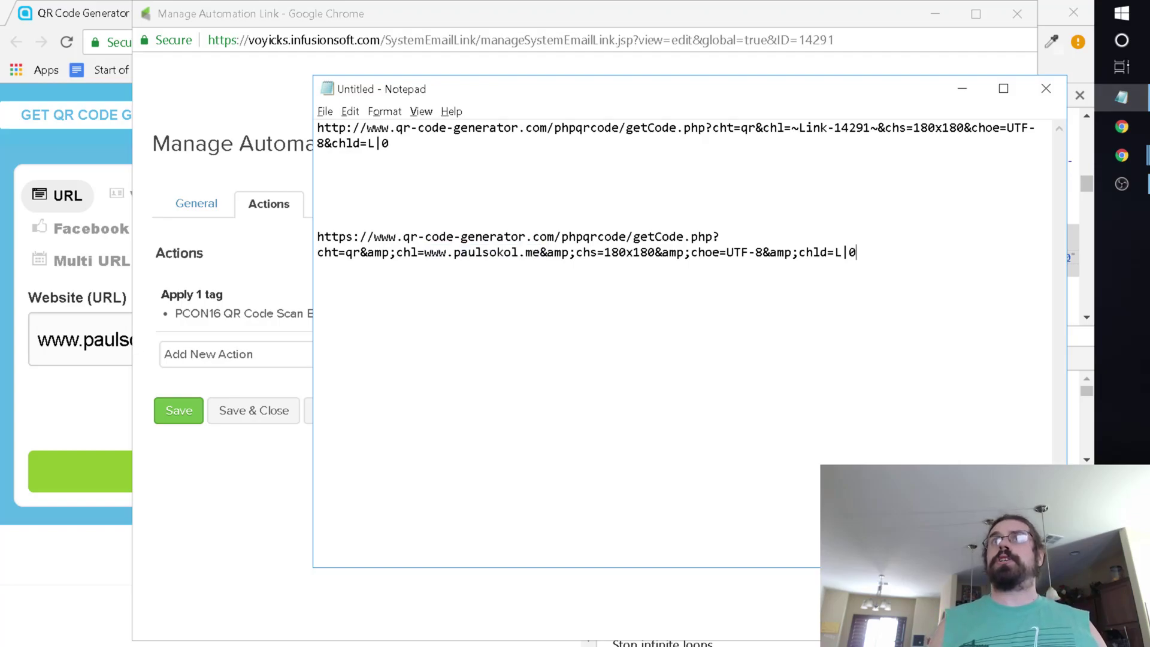
pyautogui.press('Return')
pyautogui.press('Return')
pyautogui.press('Return')
pyautogui.press('Return')
pyautogui.write('~')
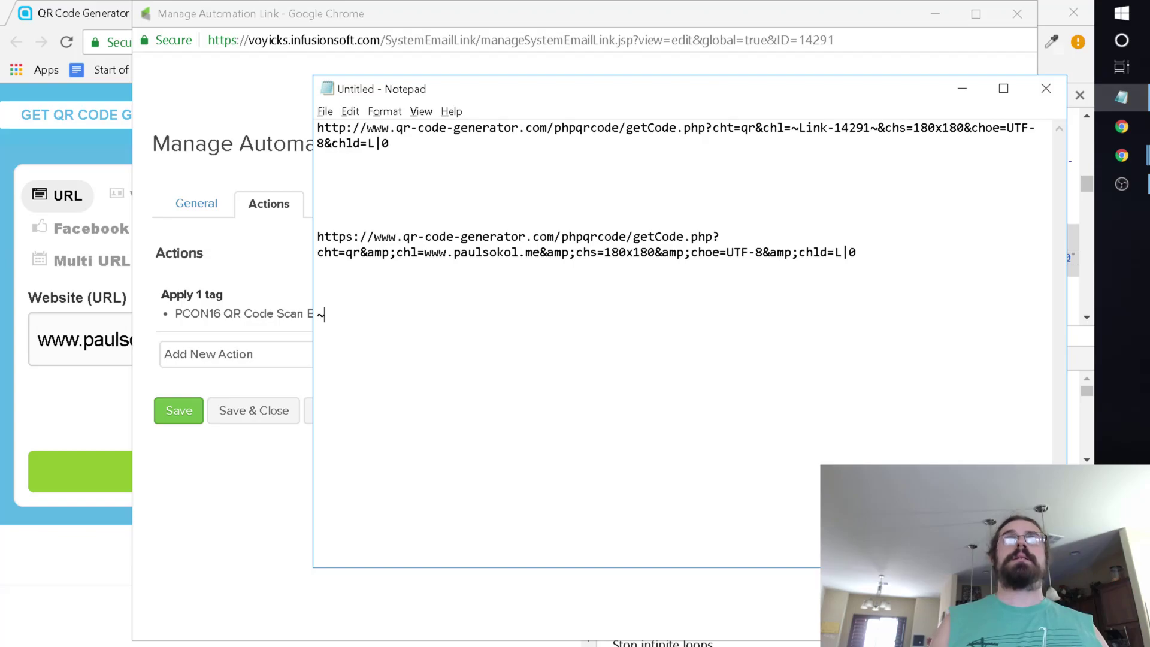
pyautogui.write('Link-')
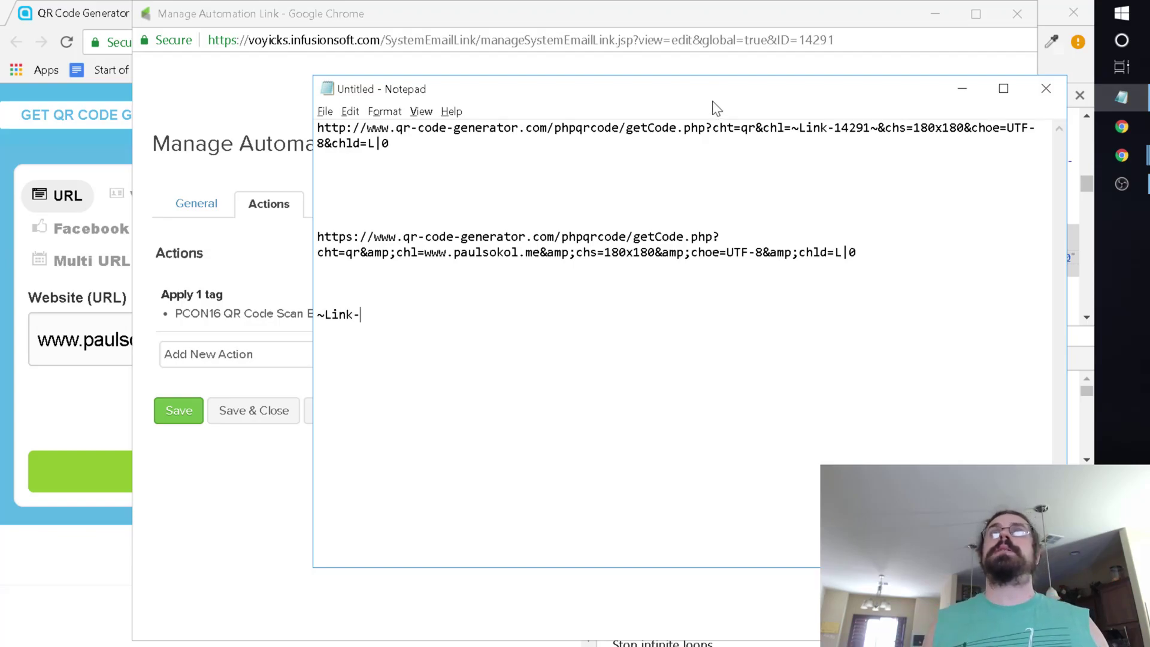
pyautogui.doubleClick(819, 42)
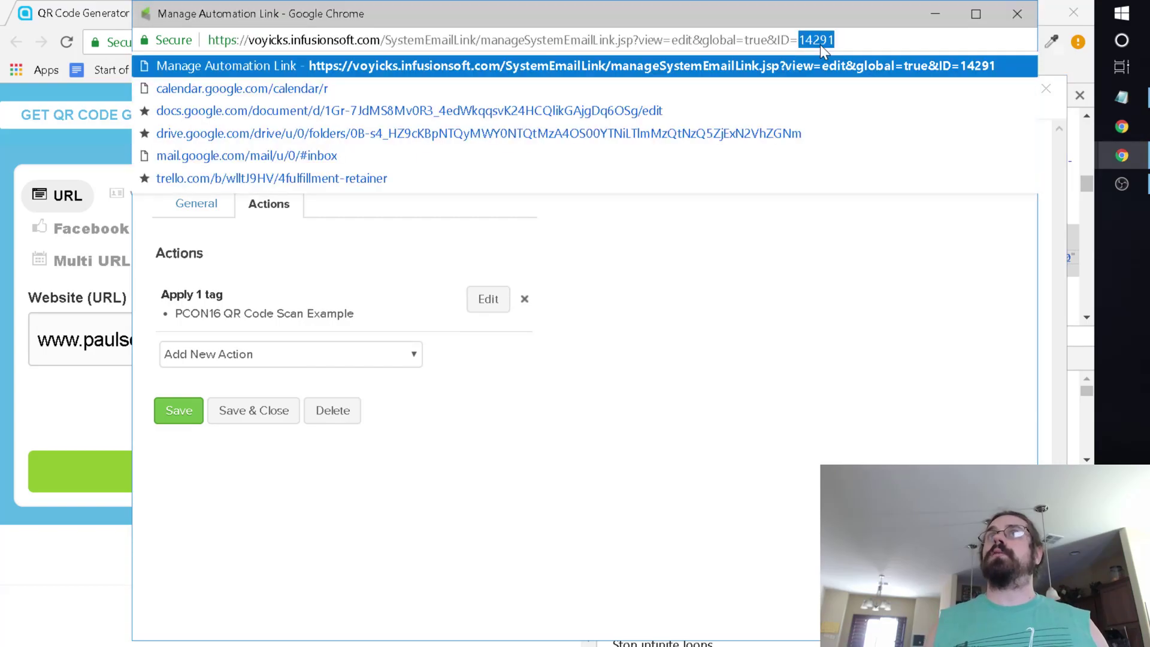
pyautogui.hotkey('ctrl', 'c')
pyautogui.hotkey('alt', 'Tab')
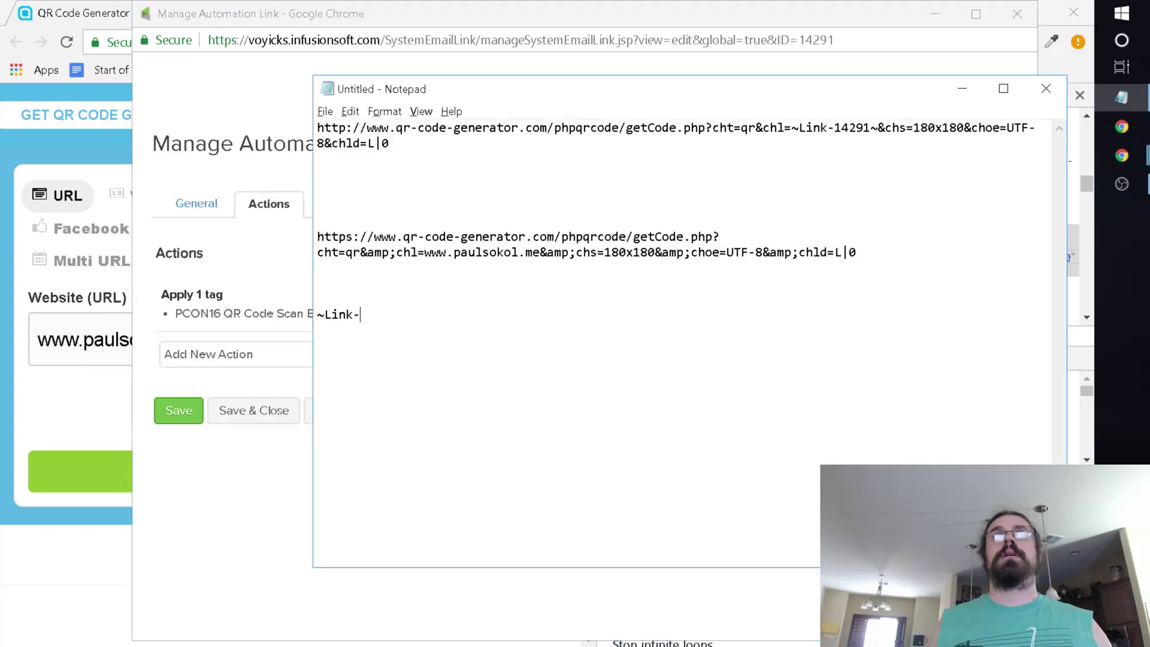
pyautogui.hotkey('ctrl', 'v')
pyautogui.write('~')
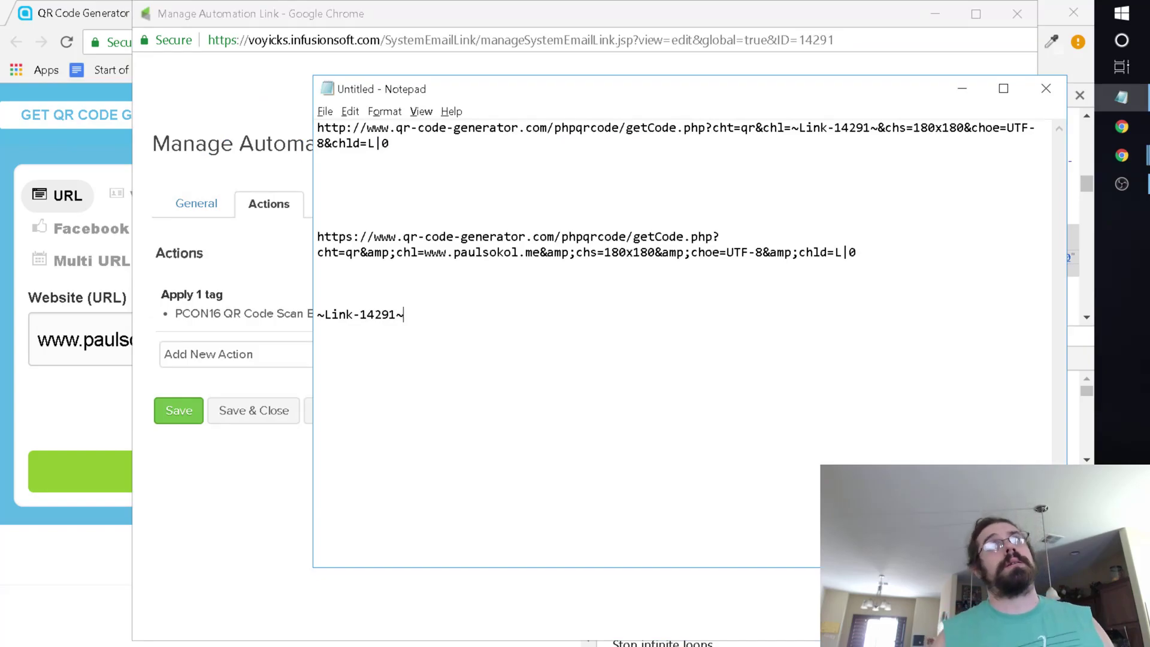
pyautogui.hotkey('shift', 'Home')
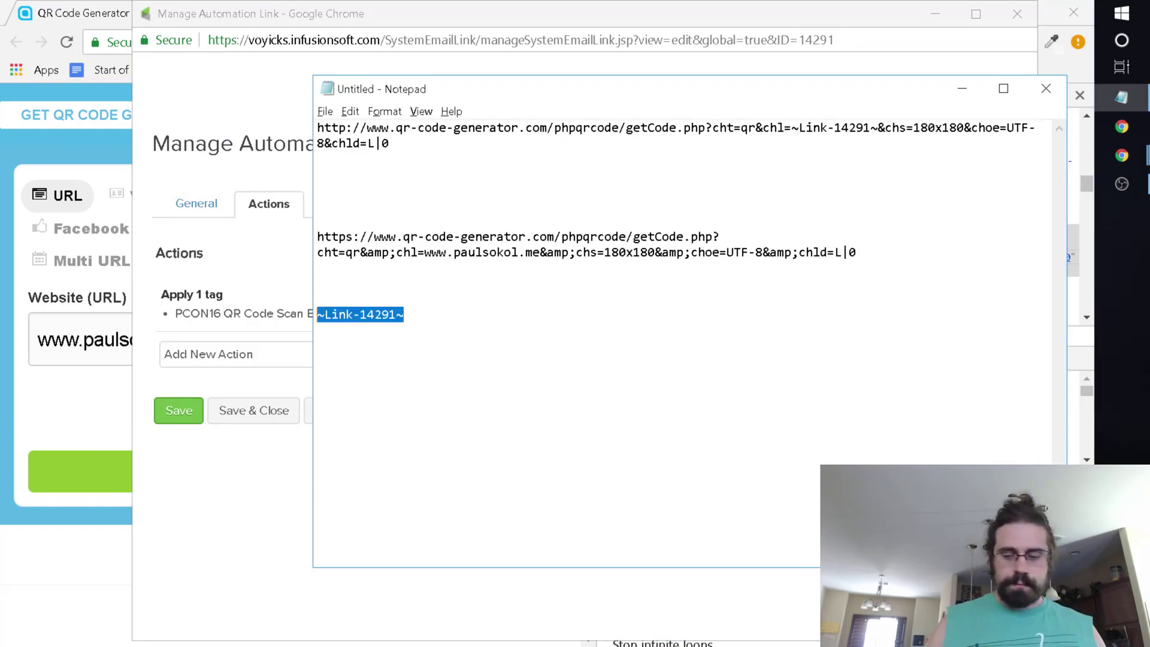
pyautogui.click(318, 252)
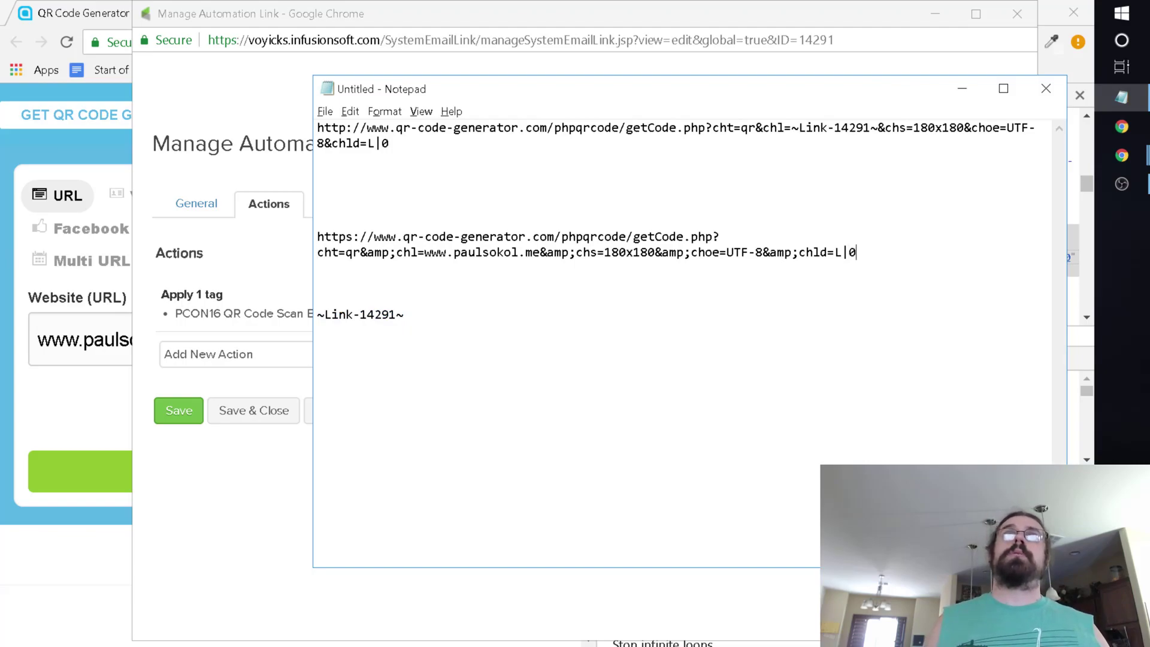
pyautogui.moveTo(425, 252); pyautogui.dragTo(539, 252)
# Paste ~Link-14291~ over the website address in the second URL and delete its three amp; entities
pyautogui.hotkey('ctrl', 'v')
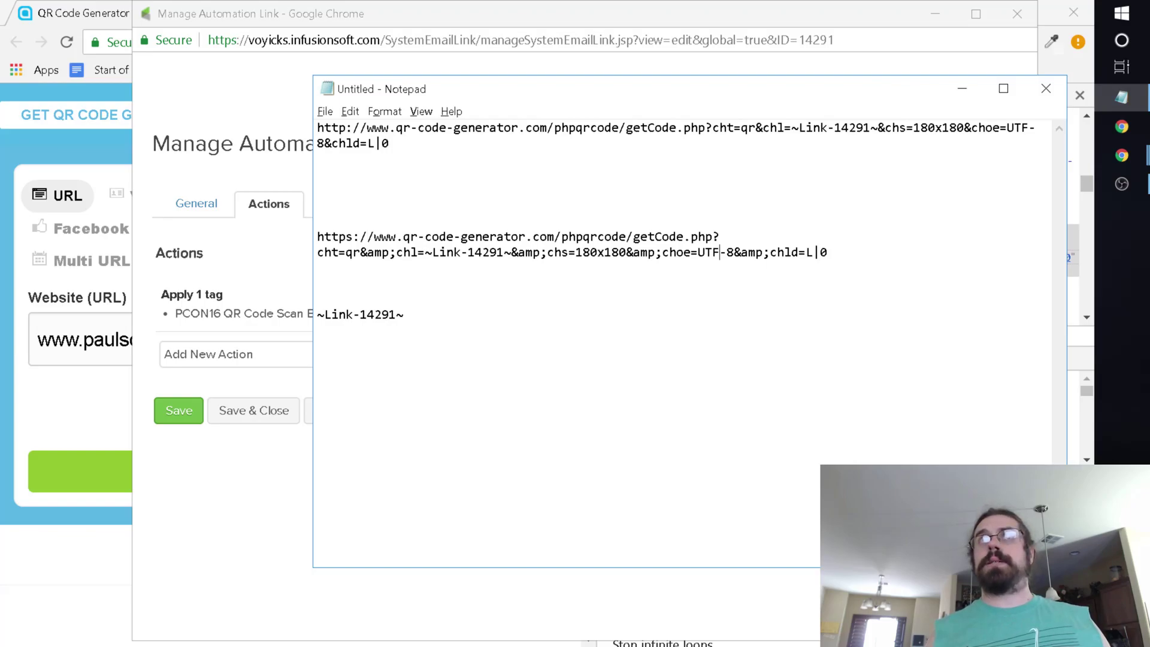
pyautogui.moveTo(367, 252); pyautogui.dragTo(396, 252)
pyautogui.press('BackSpace')
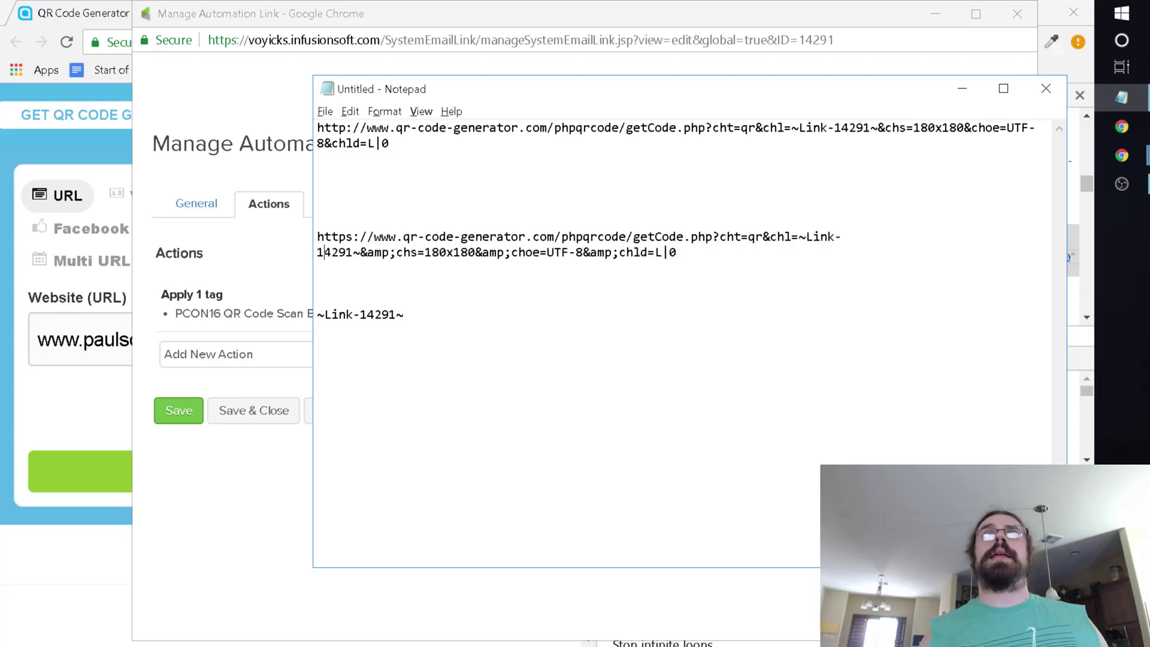
pyautogui.moveTo(367, 252); pyautogui.dragTo(483, 252)
pyautogui.press('BackSpace')
pyautogui.press('BackSpace')
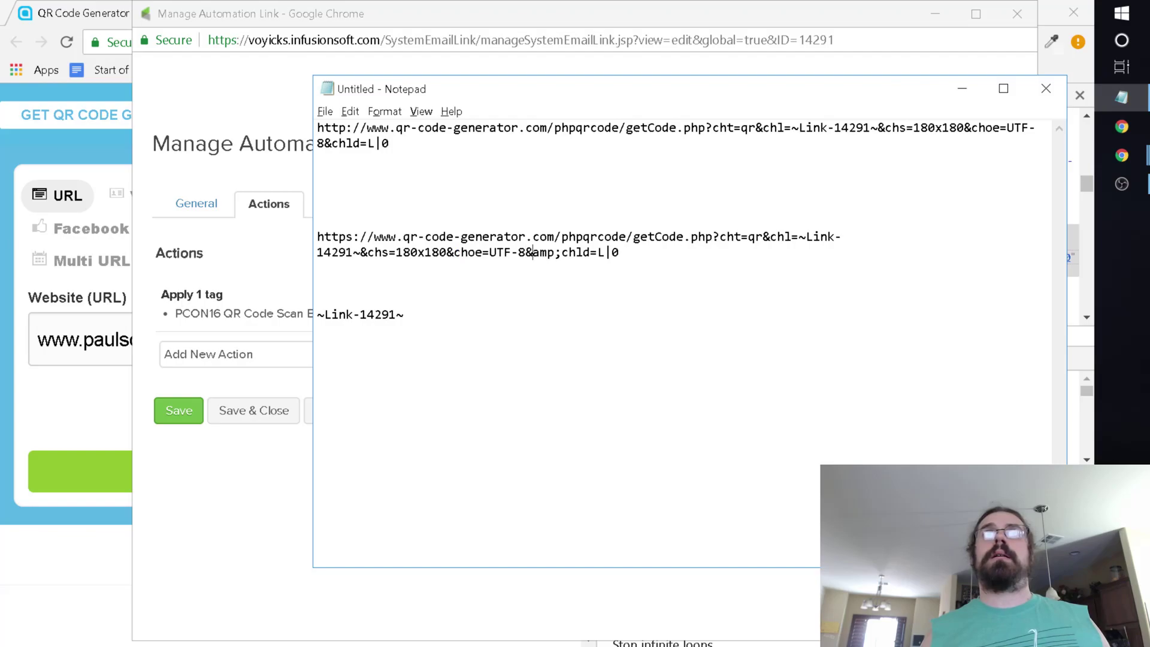
pyautogui.moveTo(533, 252); pyautogui.dragTo(562, 253)
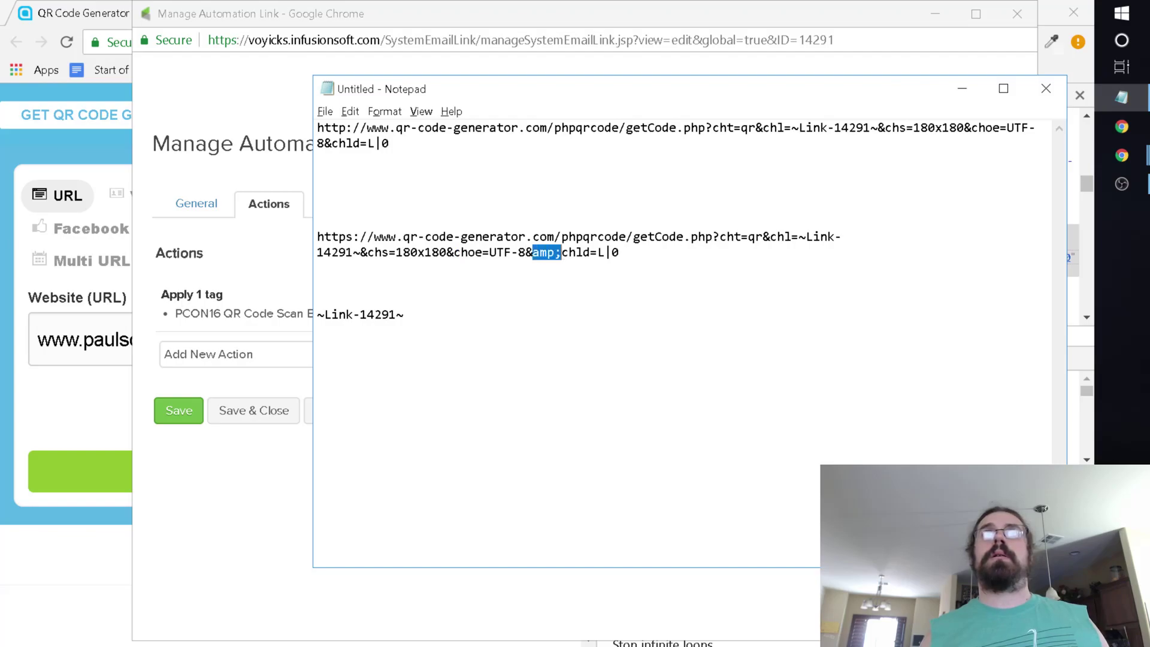
pyautogui.press('BackSpace')
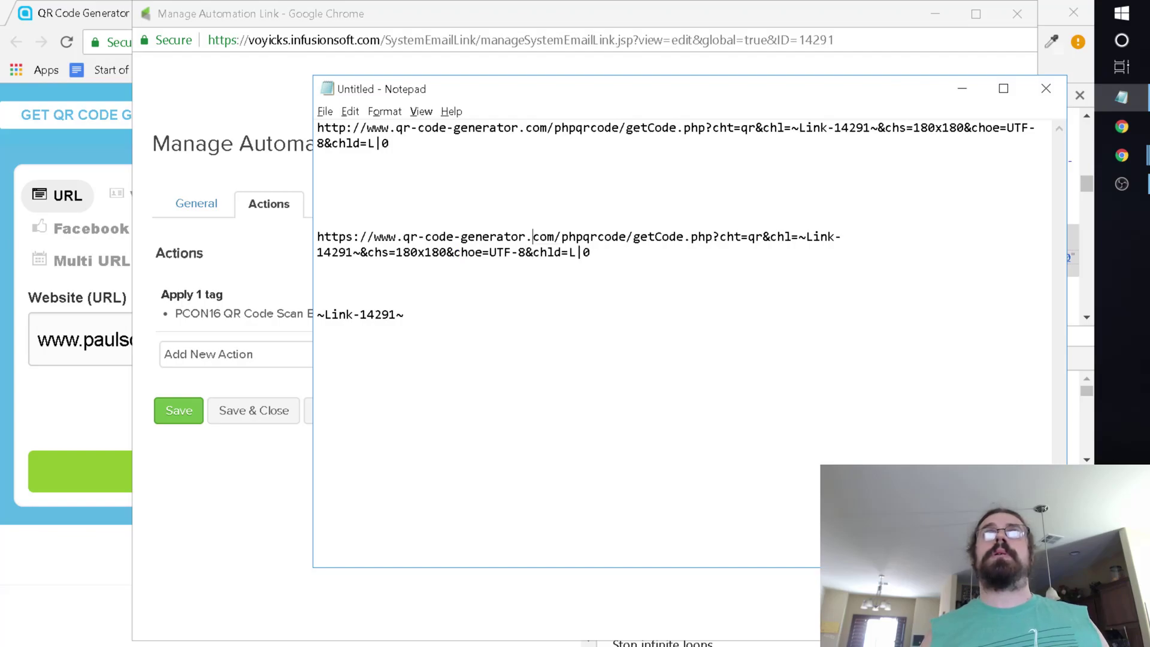
pyautogui.moveTo(317, 127); pyautogui.dragTo(389, 144)
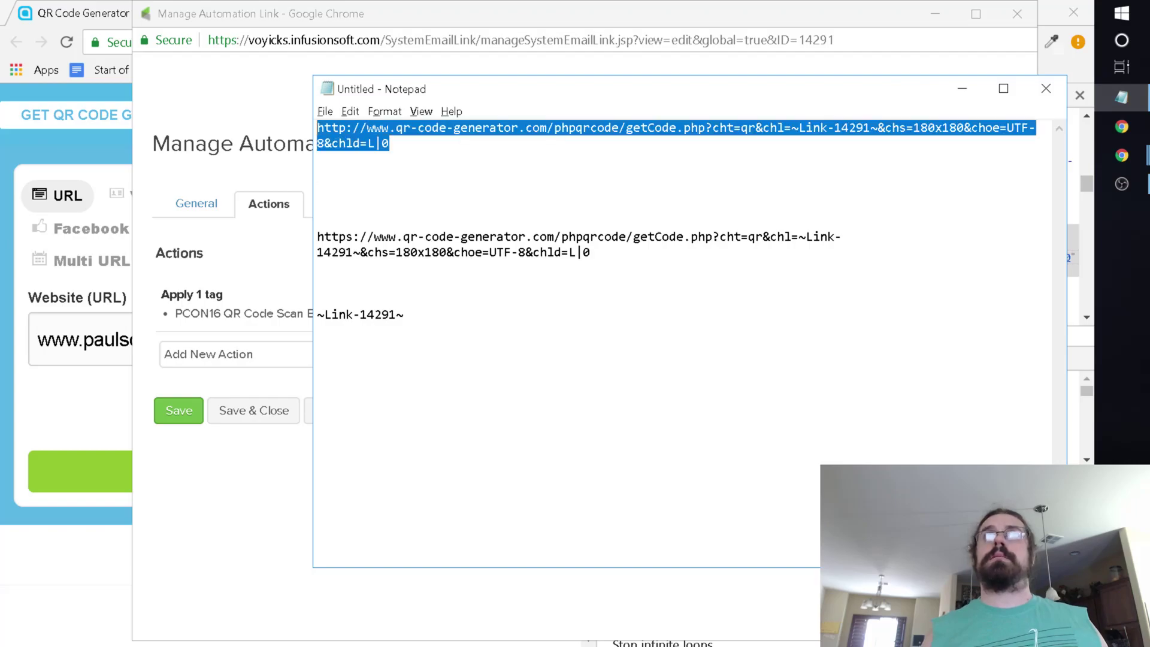
pyautogui.press('Down')
pyautogui.press('Down')
pyautogui.press('Down')
pyautogui.press('Down')
pyautogui.press('Down')
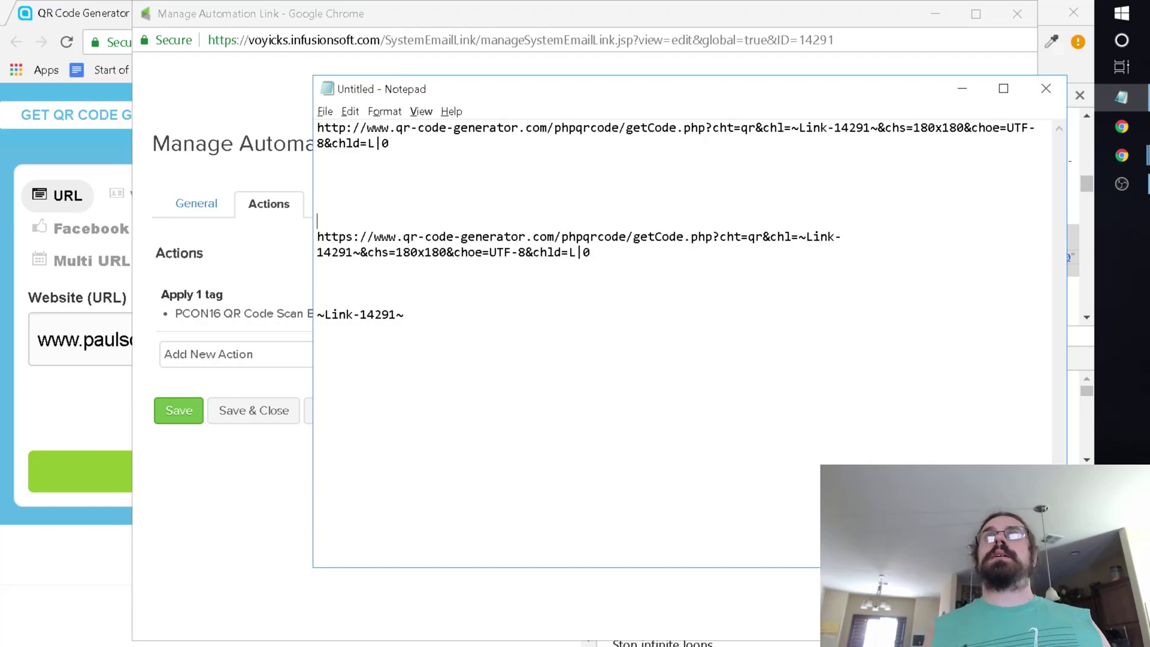
pyautogui.press('Down')
pyautogui.hotkey('shift', 'Down')
pyautogui.hotkey('shift', 'End')
pyautogui.click(403, 252)
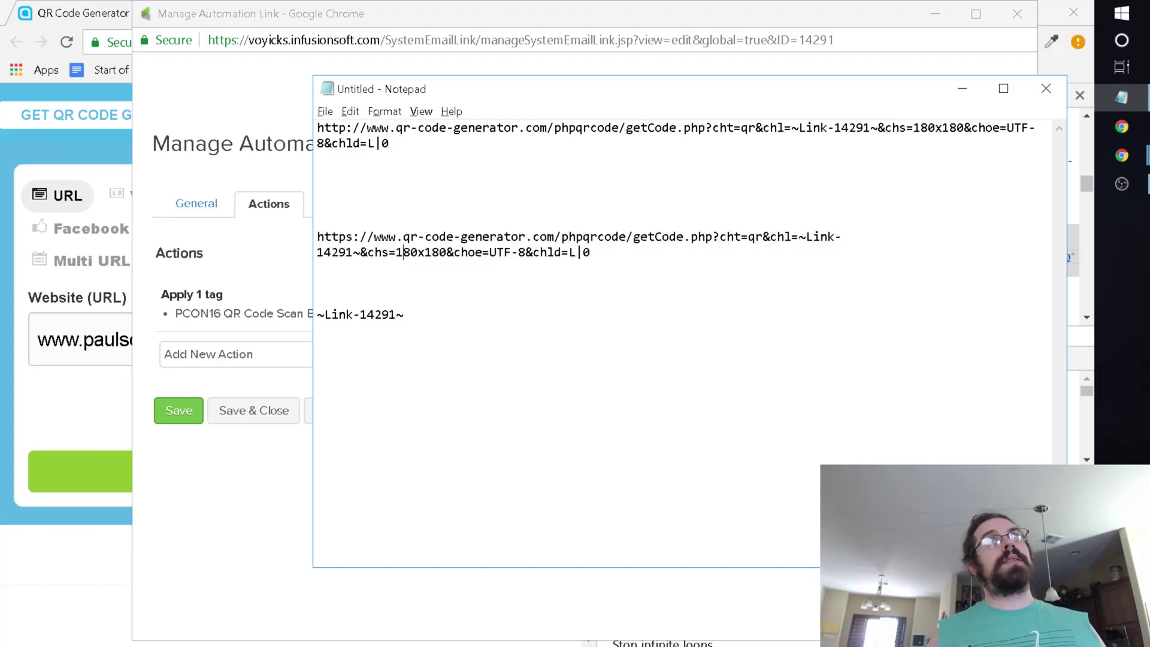
pyautogui.moveTo(763, 237); pyautogui.dragTo(360, 253)
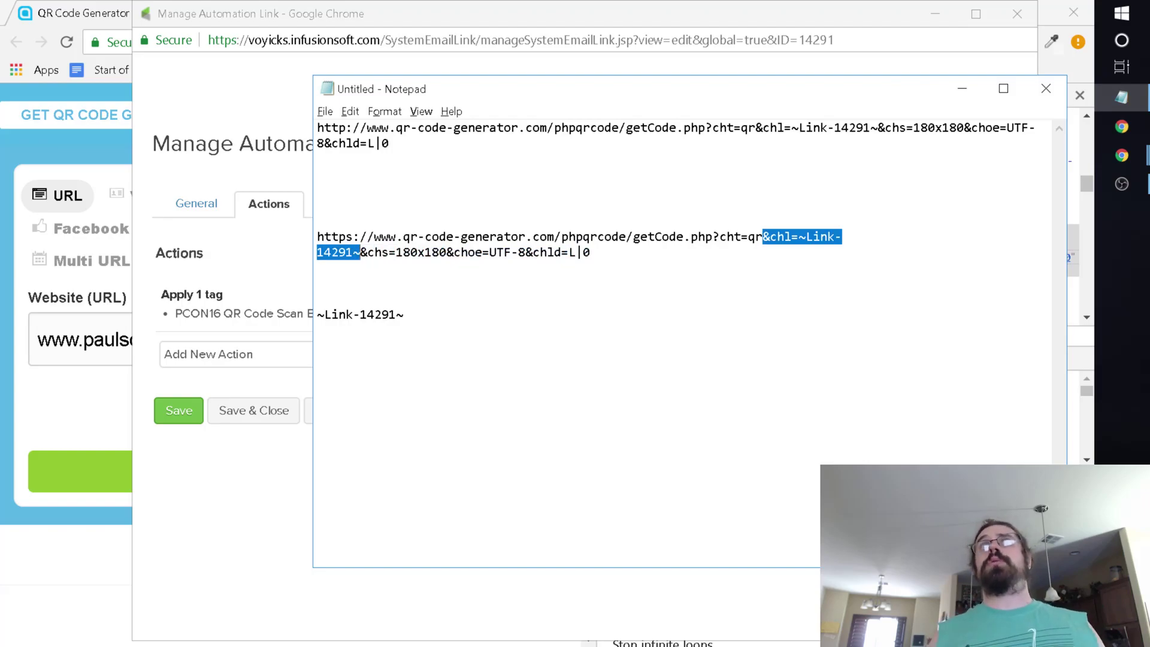
pyautogui.click(360, 252)
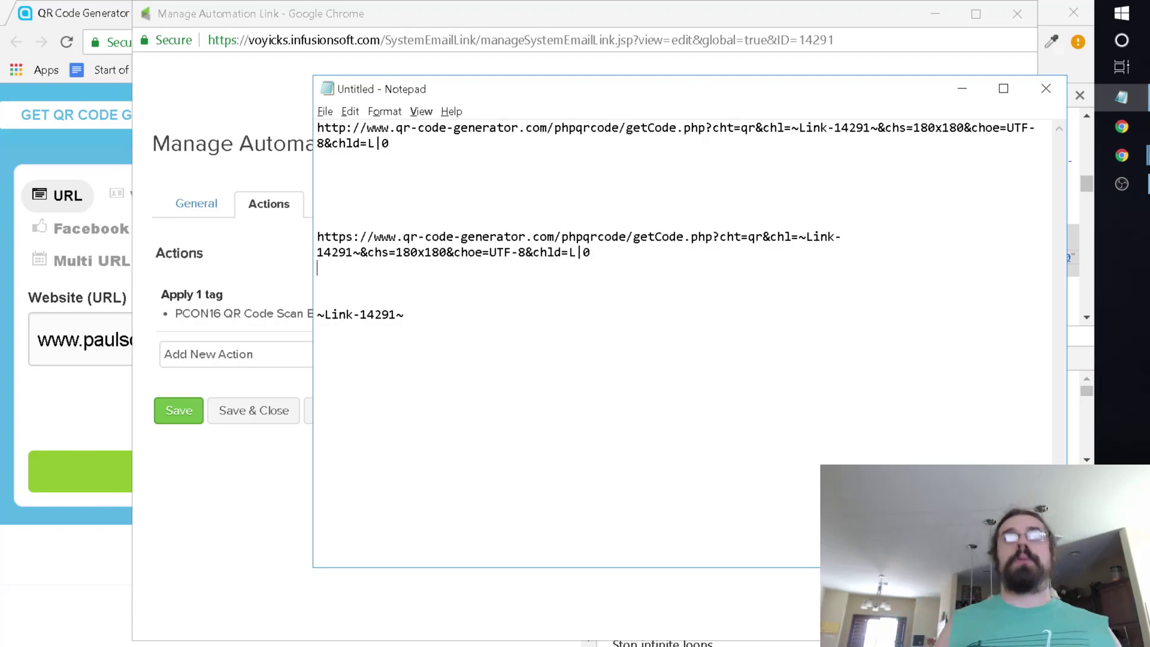
pyautogui.press('Up')
pyautogui.press('Delete')
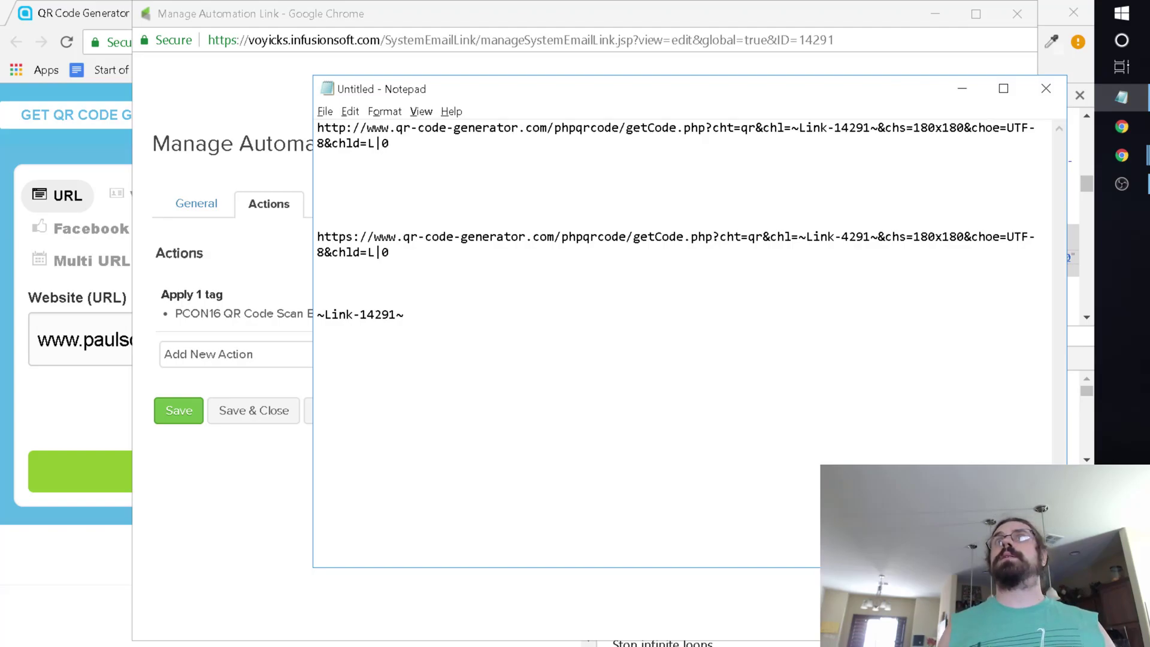
pyautogui.write('1')
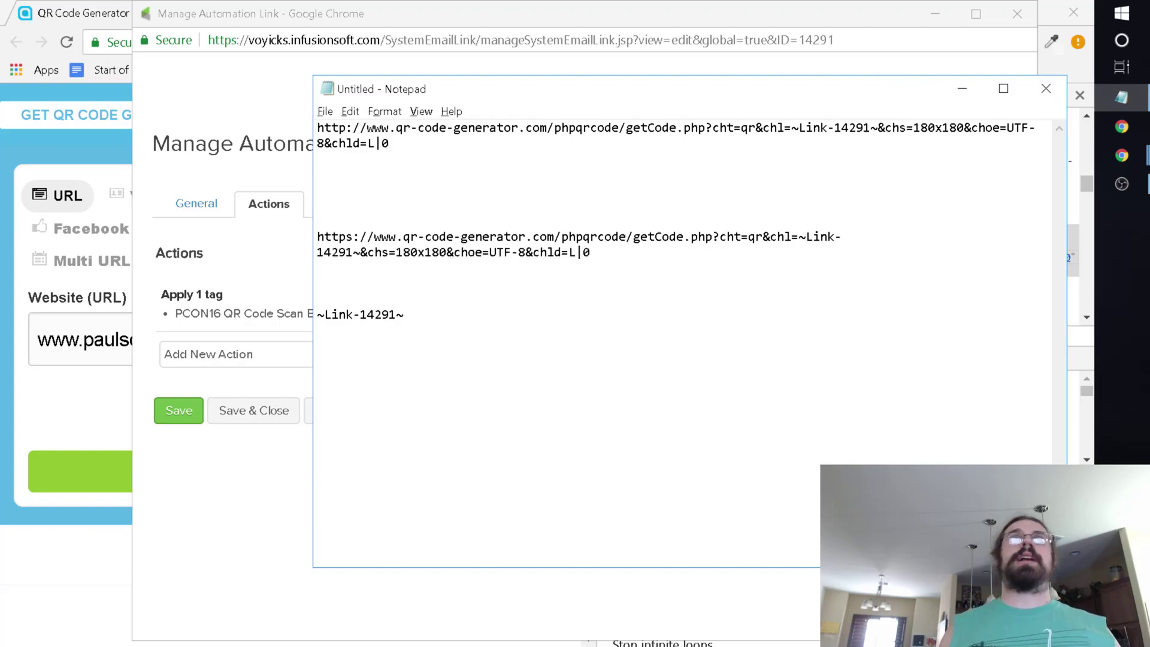
pyautogui.moveTo(590, 253); pyautogui.dragTo(317, 238)
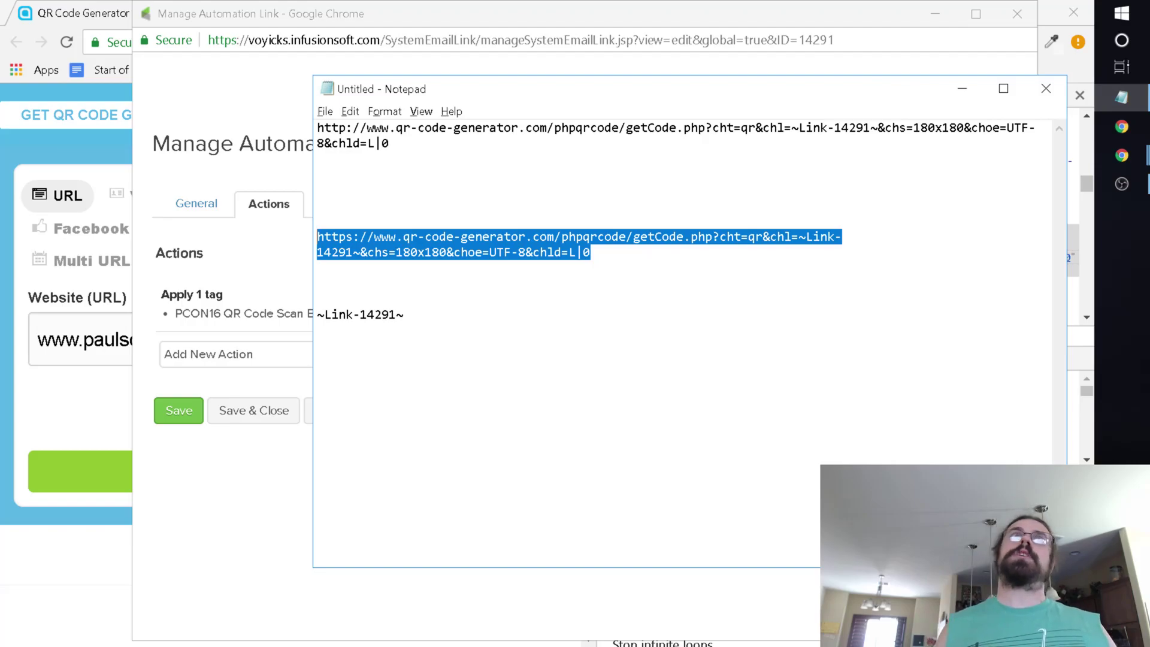
# In the Email with QR Code email, add an image whose URL is the pasted QR generator link
pyautogui.hotkey('alt', 'Tab')
pyautogui.press('Tab')
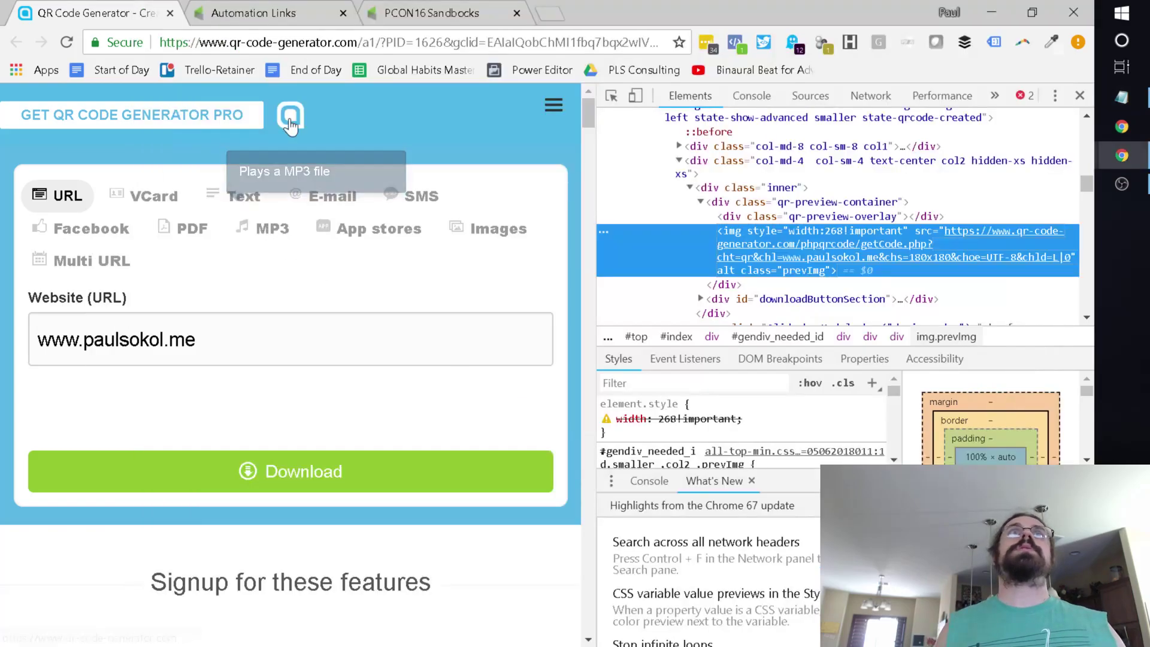
pyautogui.click(389, 17)
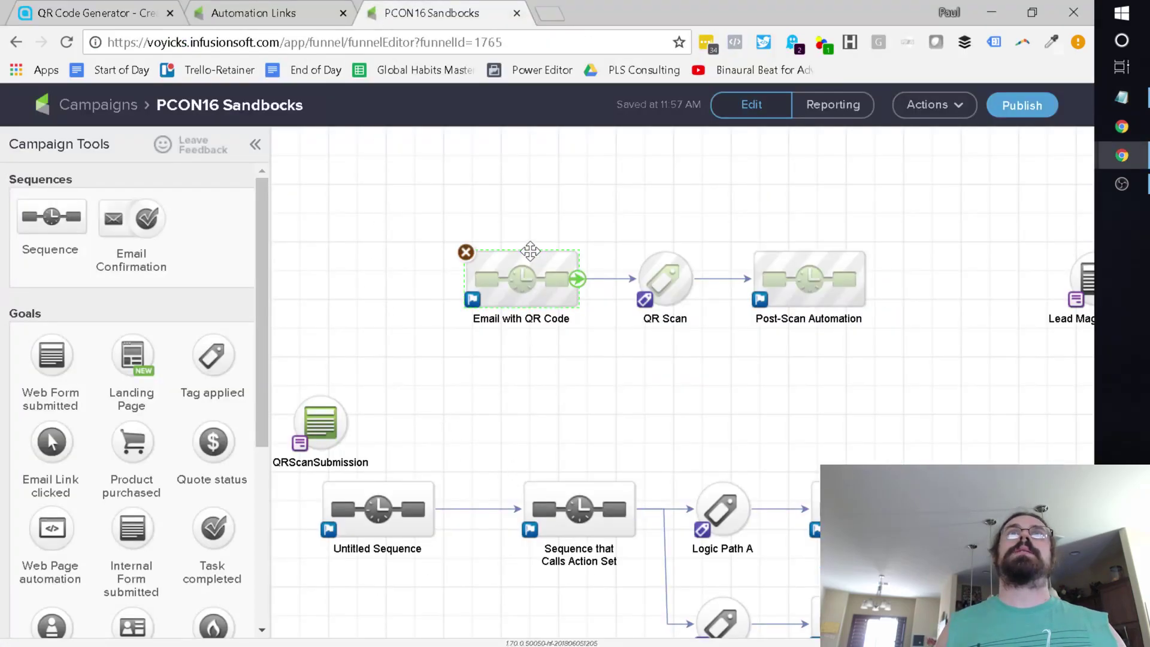
pyautogui.doubleClick(510, 282)
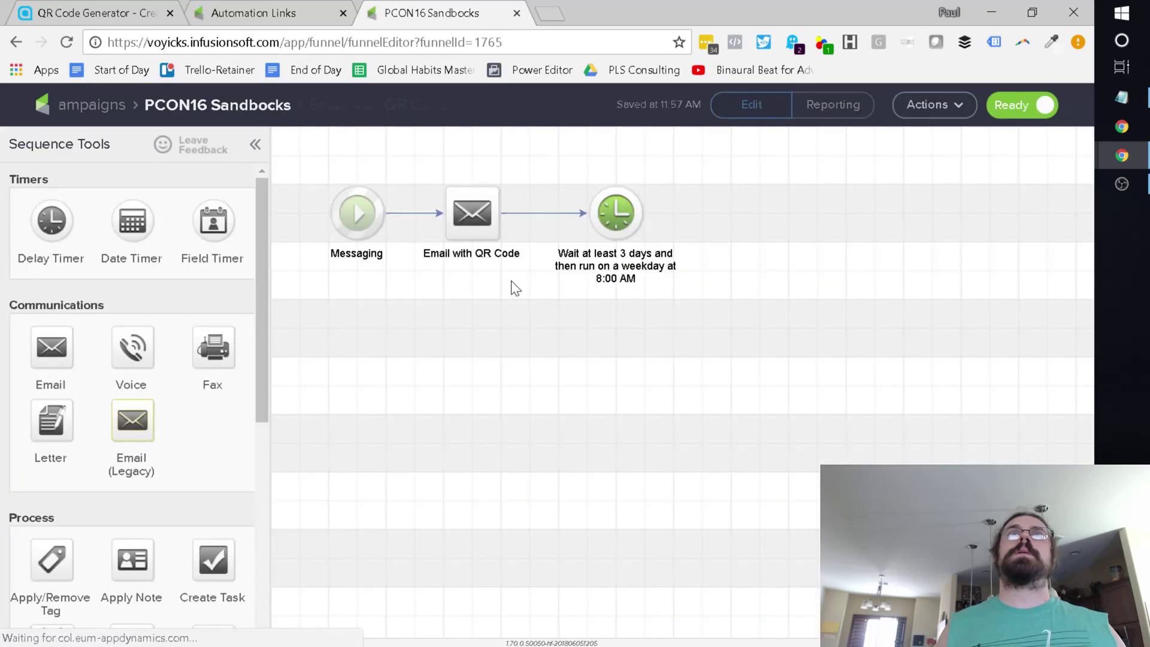
pyautogui.doubleClick(472, 214)
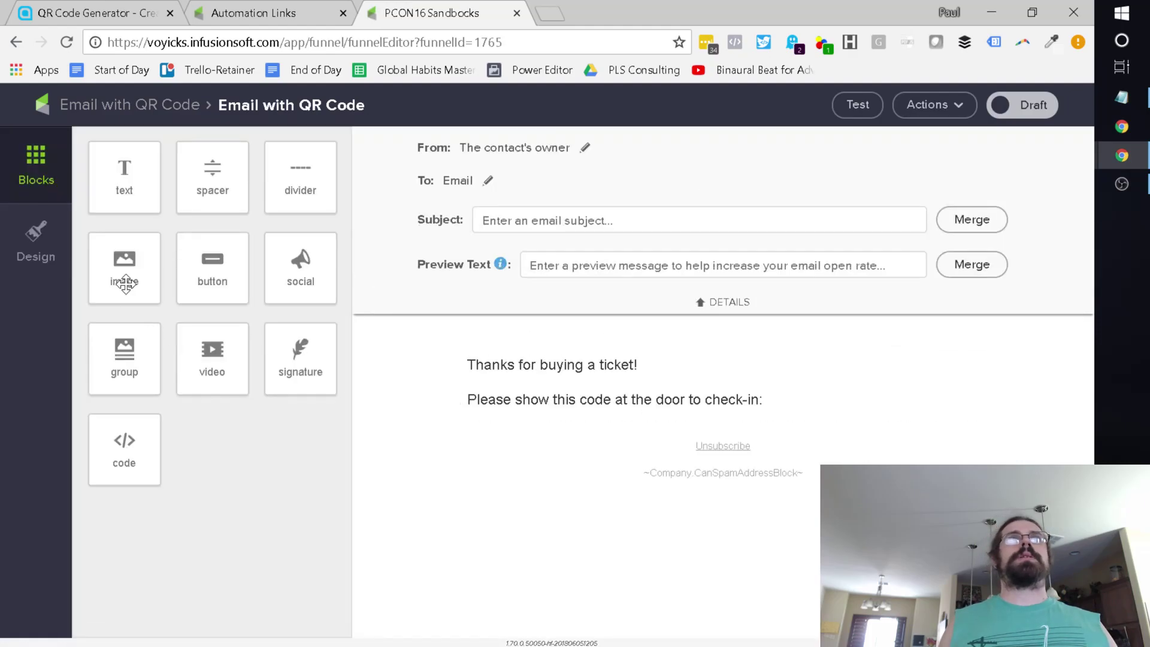
pyautogui.moveTo(124, 284); pyautogui.dragTo(629, 419)
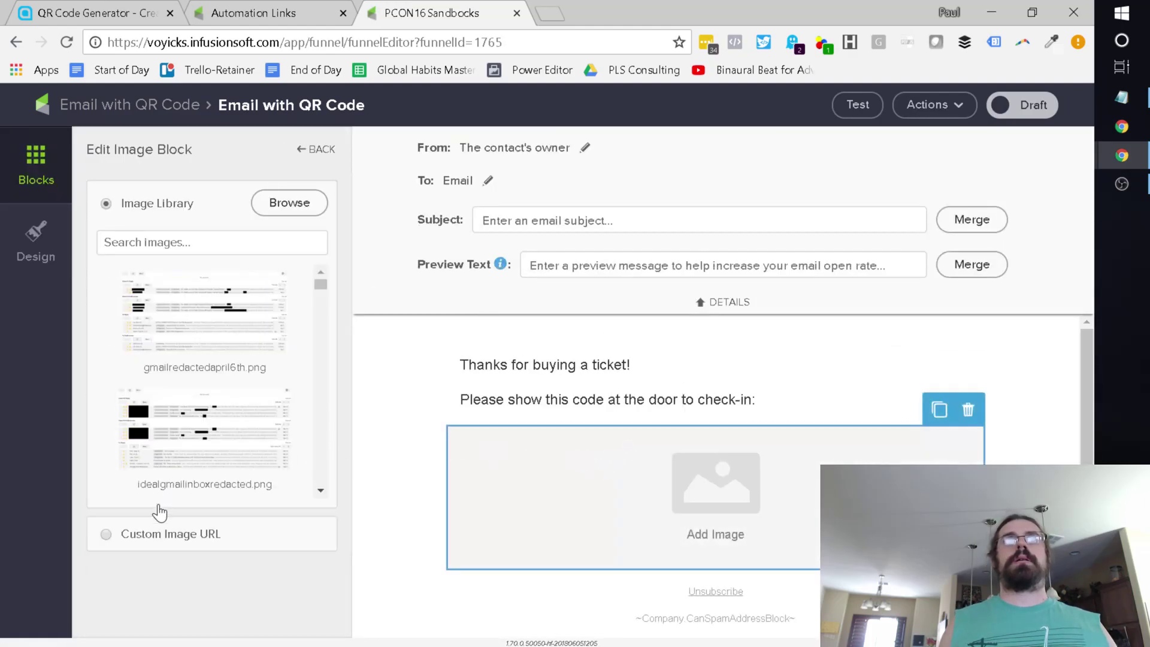
pyautogui.click(151, 537)
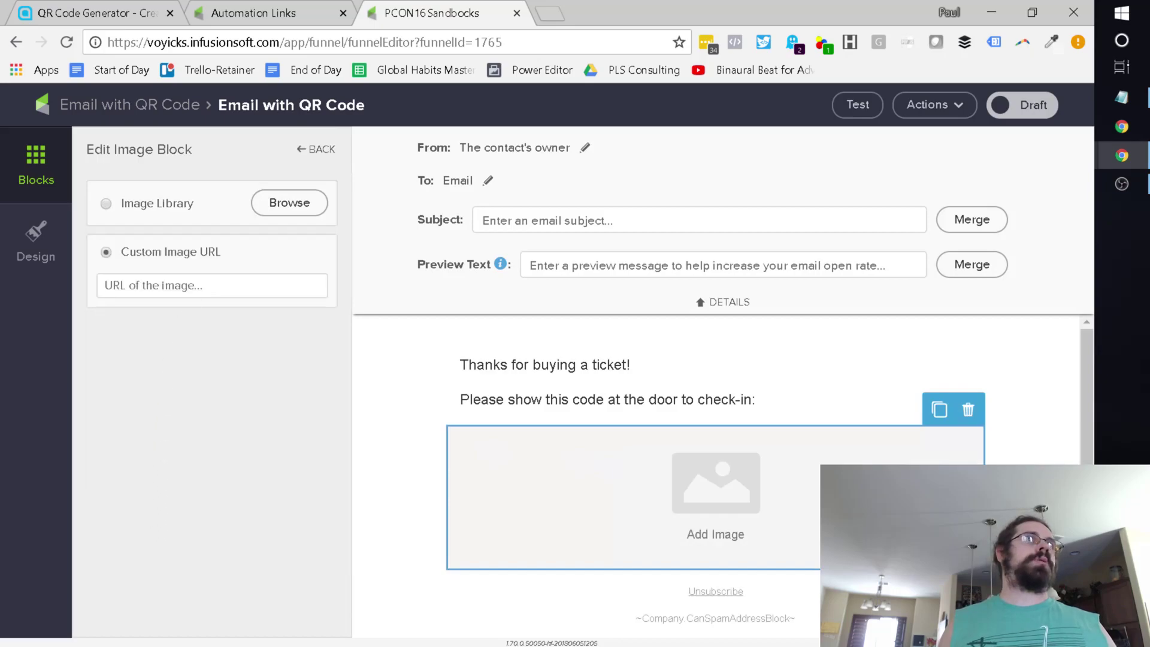
pyautogui.hotkey('ctrl', 'v')
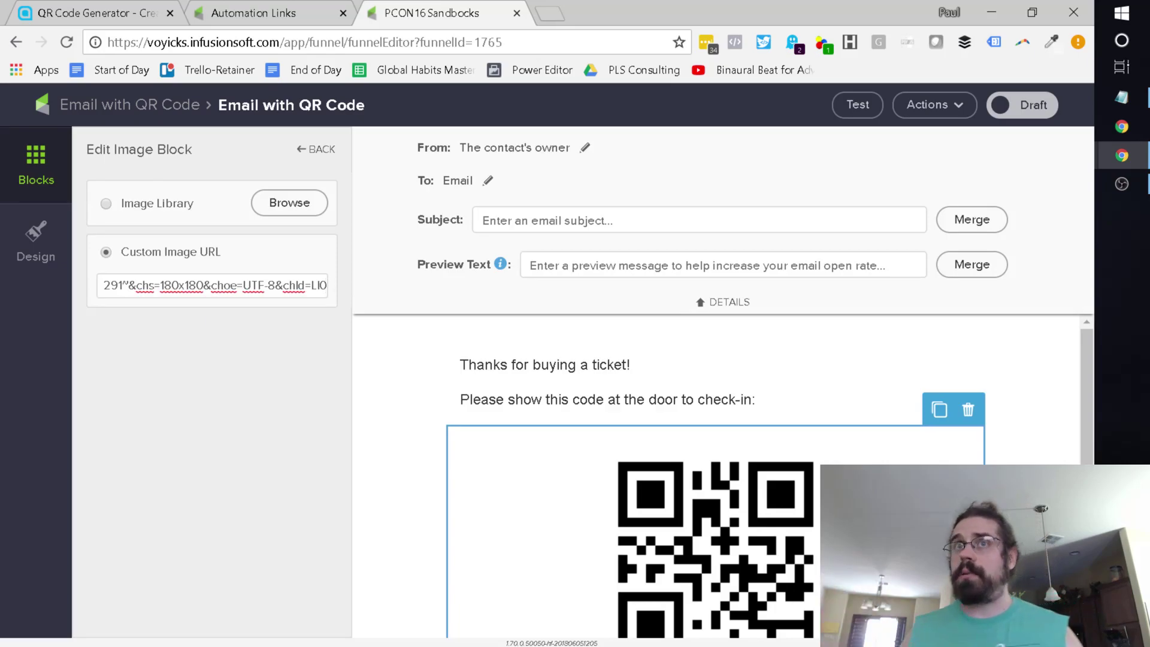
# Verify the image URL contains the ~Link-14291~ merge code
pyautogui.press('Home')
pyautogui.press('Right')
pyautogui.press('Right')
pyautogui.press('Right')
pyautogui.press('Right')
pyautogui.press('Right')
pyautogui.press('Right')
pyautogui.press('Right')
pyautogui.press('Right')
pyautogui.press('Right')
pyautogui.press('Right')
pyautogui.press('Right')
pyautogui.press('Right')
pyautogui.press('Right')
pyautogui.press('Right')
pyautogui.press('Right')
pyautogui.press('Right')
pyautogui.press('Right')
pyautogui.press('Right')
pyautogui.press('Right')
pyautogui.press('Right')
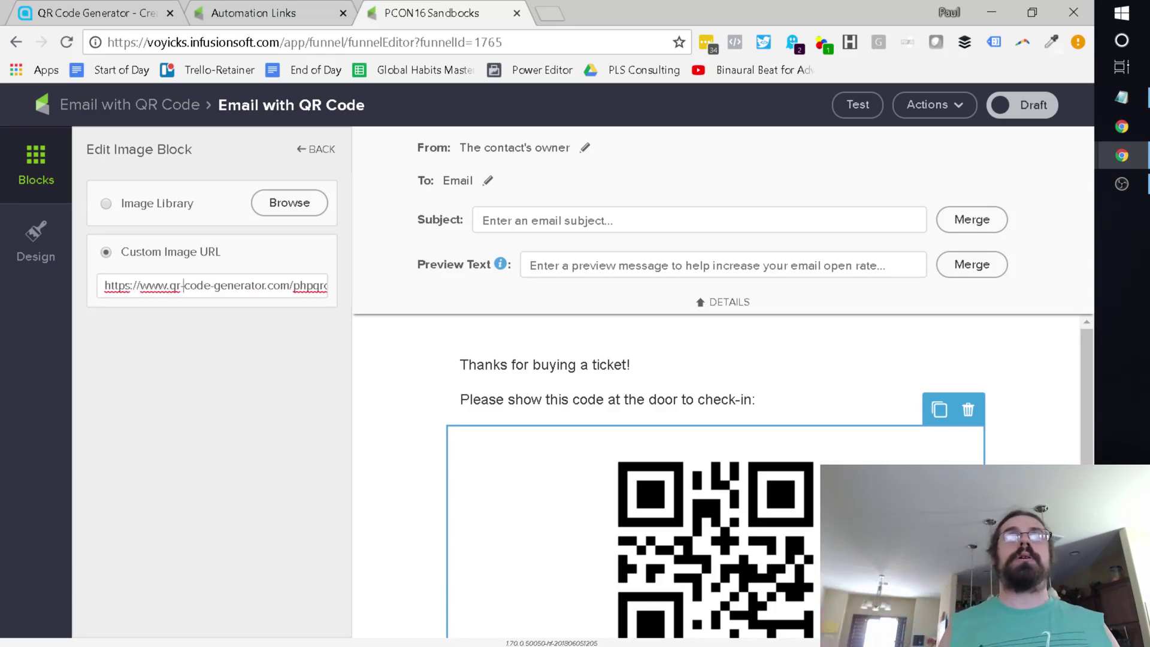
pyautogui.press('Right')
pyautogui.press('Right')
pyautogui.press('Right')
pyautogui.press('Right')
pyautogui.press('Right')
pyautogui.press('Right')
pyautogui.press('Right')
pyautogui.press('Right')
pyautogui.press('Right')
pyautogui.press('Right')
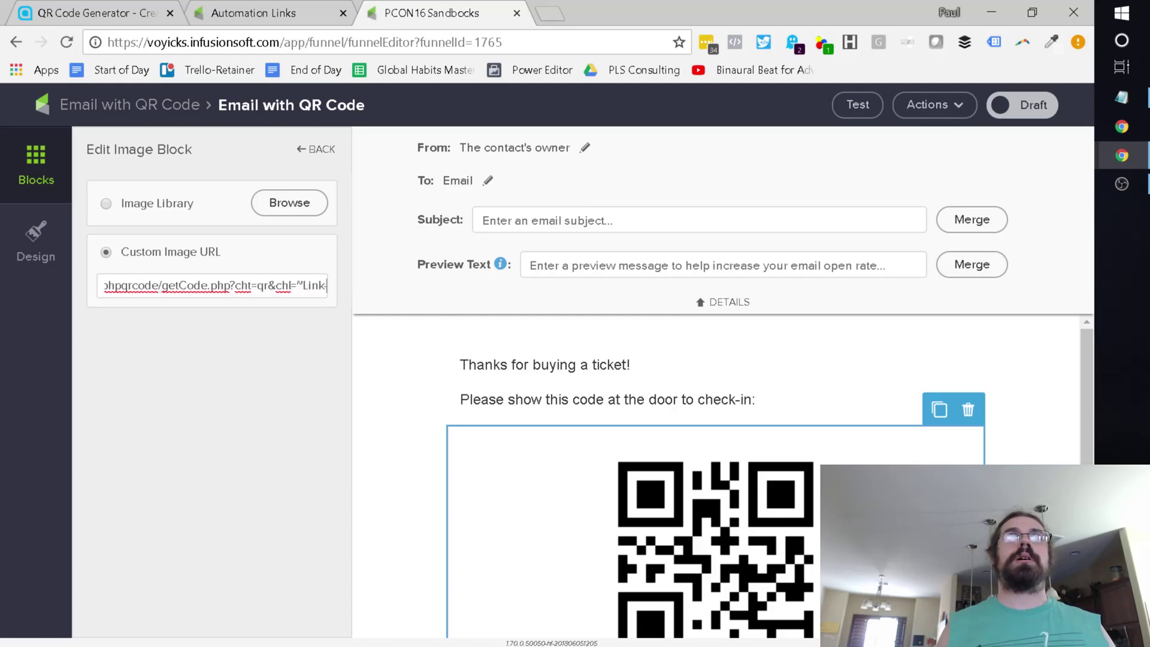
pyautogui.press('Left')
pyautogui.press('Left')
pyautogui.press('Left')
pyautogui.hotkey('shift', 'Right')
pyautogui.hotkey('shift', 'Right')
pyautogui.hotkey('shift', 'Right')
pyautogui.hotkey('shift', 'Right')
pyautogui.hotkey('shift', 'Right')
pyautogui.hotkey('shift', 'Right')
pyautogui.hotkey('shift', 'Right')
pyautogui.hotkey('shift', 'Right')
pyautogui.hotkey('shift', 'Right')
pyautogui.hotkey('shift', 'Right')
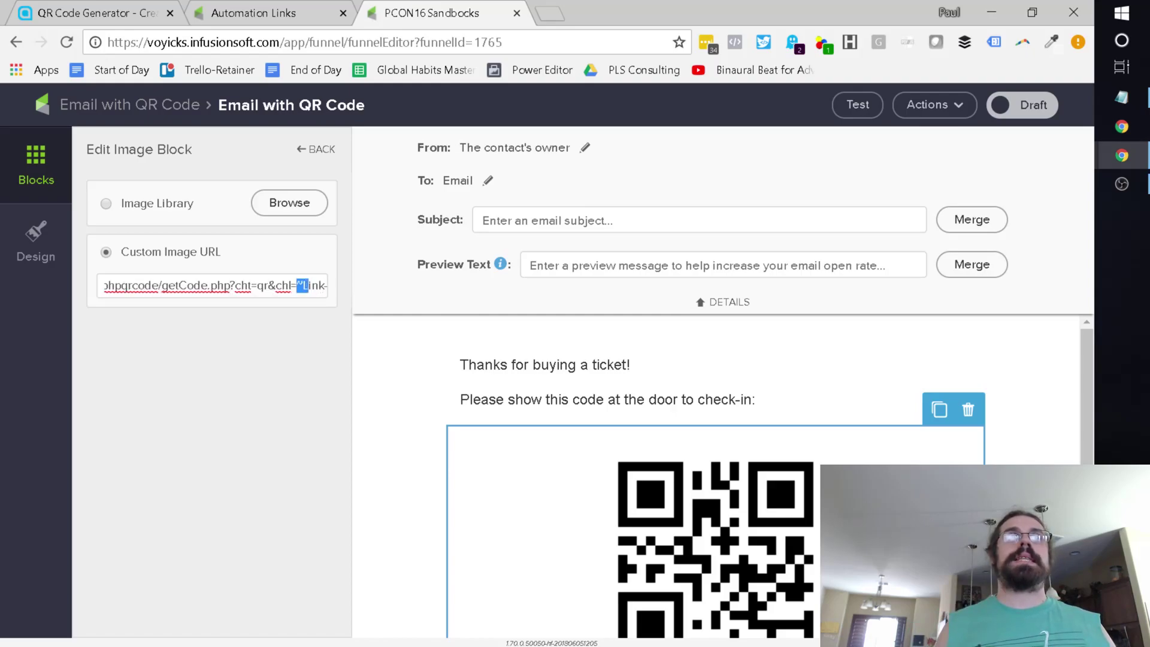
pyautogui.hotkey('shift', 'Right')
pyautogui.hotkey('shift', 'Right')
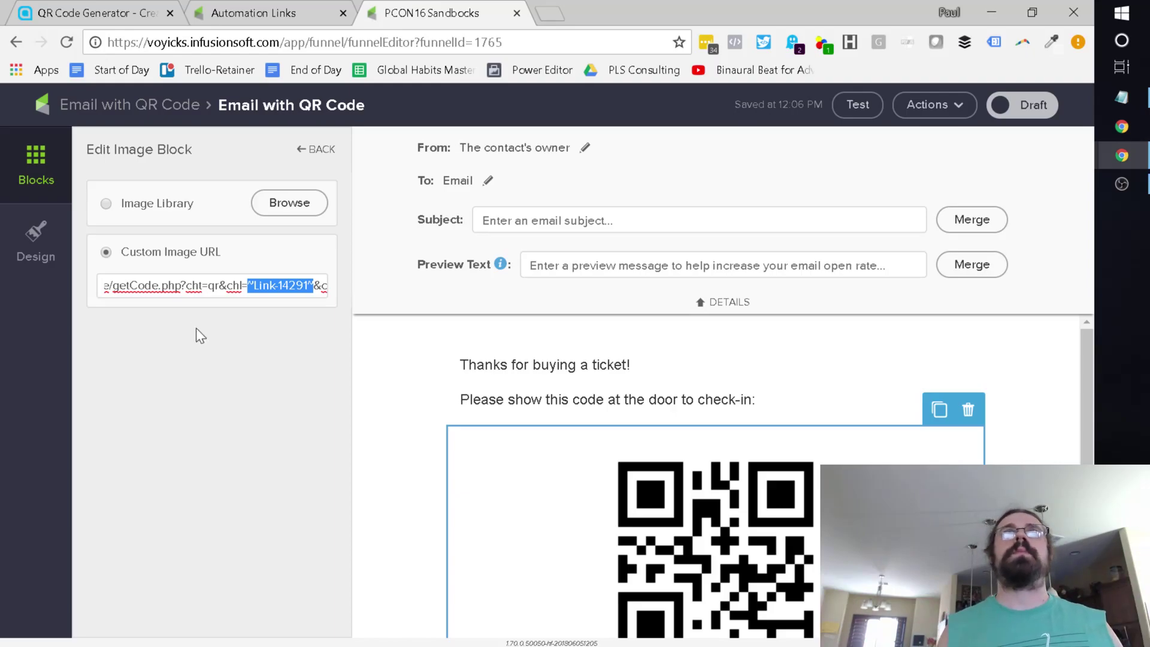
pyautogui.click(201, 372)
pyautogui.scroll(-3, 509, 365)
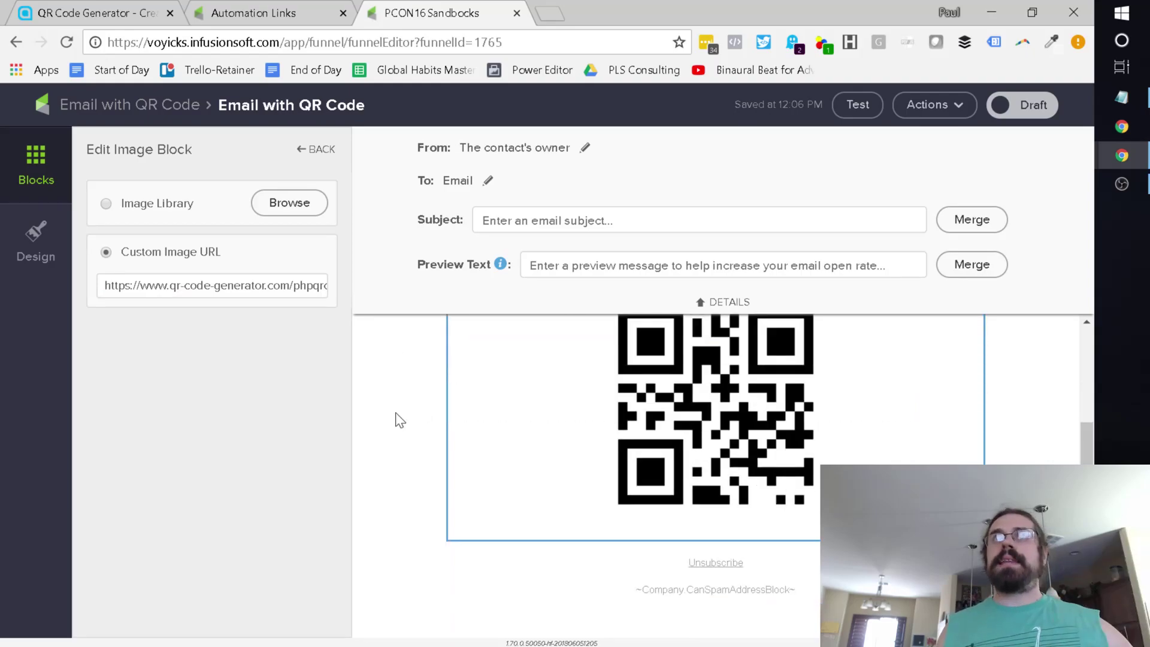
pyautogui.scroll(3, 395, 428)
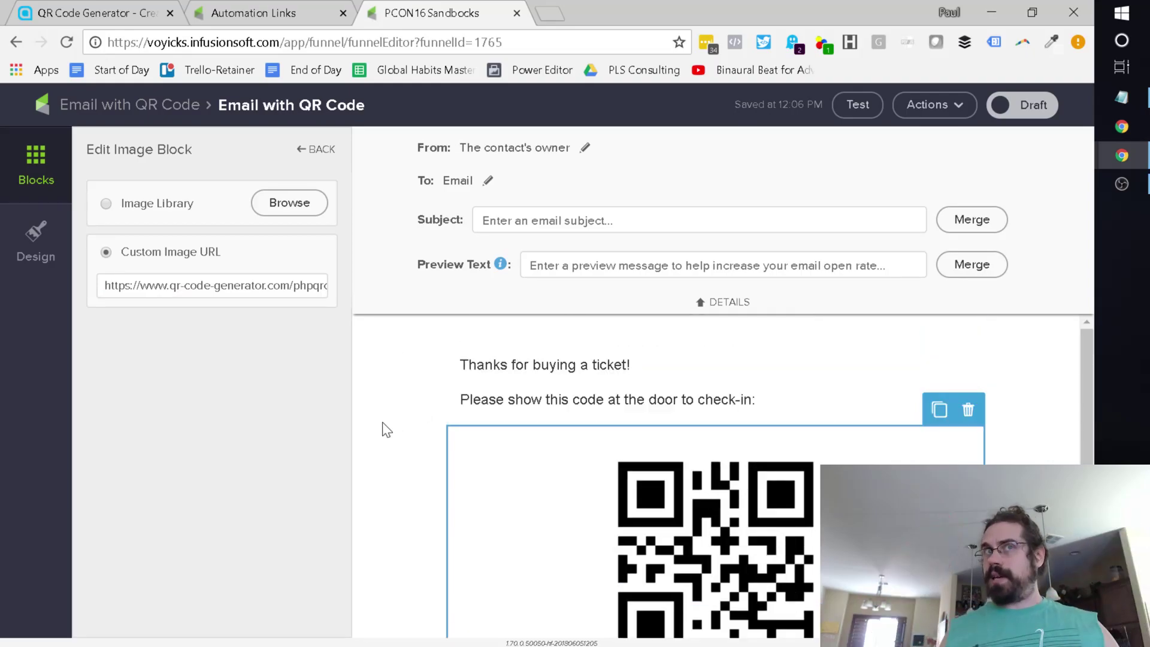
# Go back through the sequence to the PCON16 Sandbocks campaign canvas
pyautogui.click(87, 108)
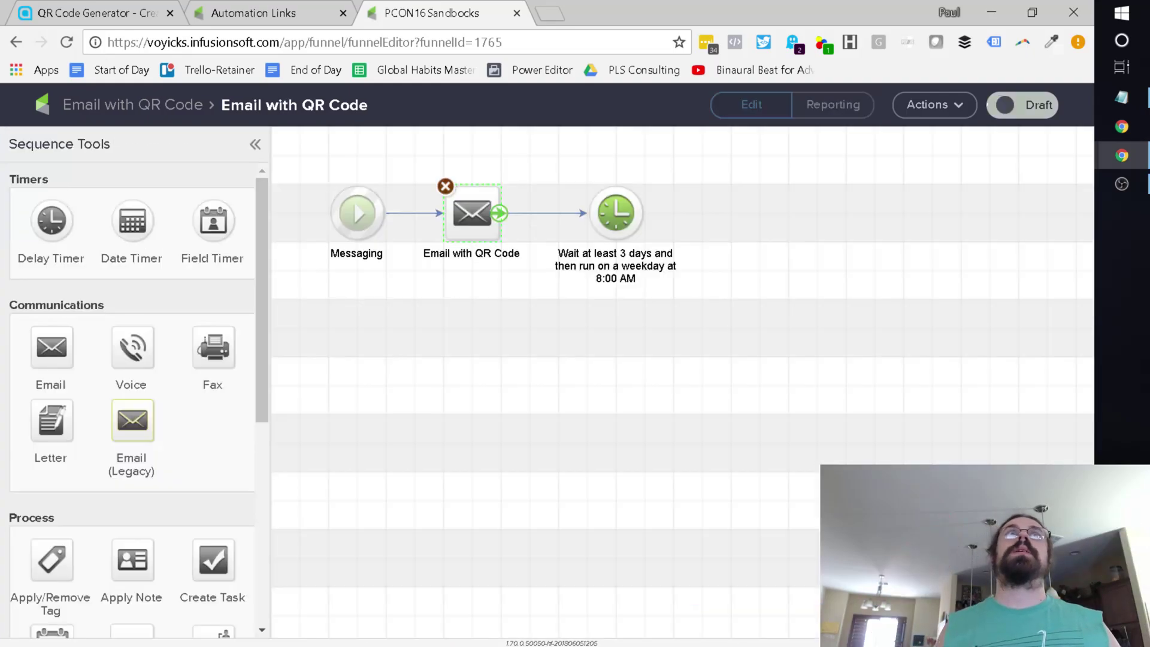
pyautogui.click(90, 108)
pyautogui.click(672, 282)
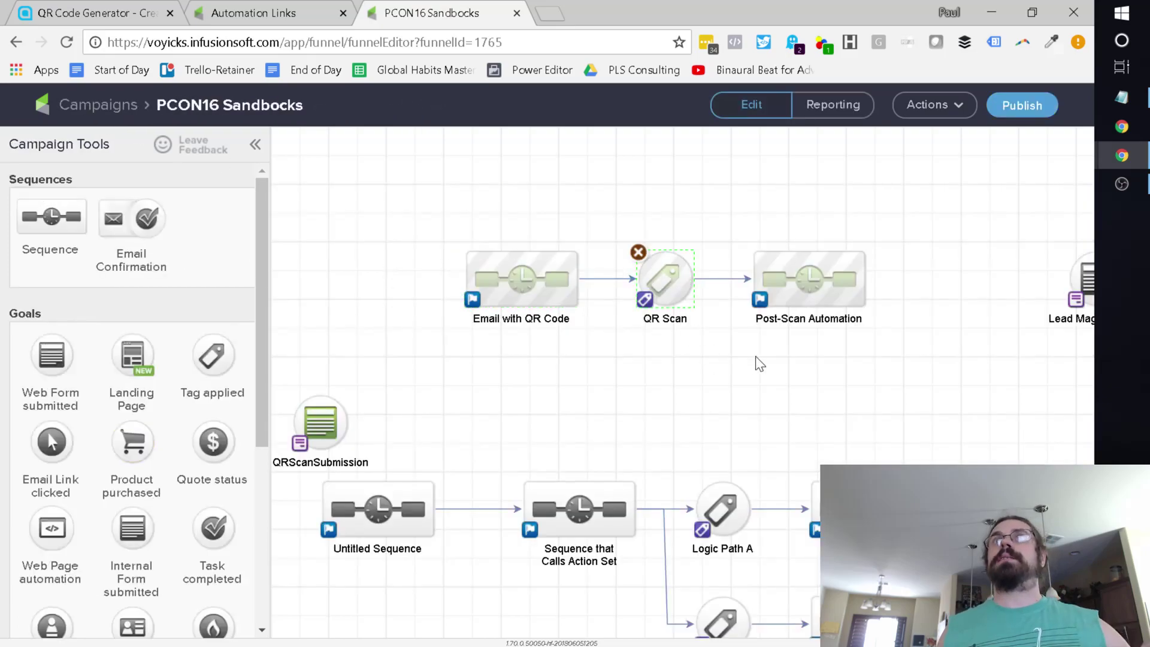
pyautogui.click(715, 358)
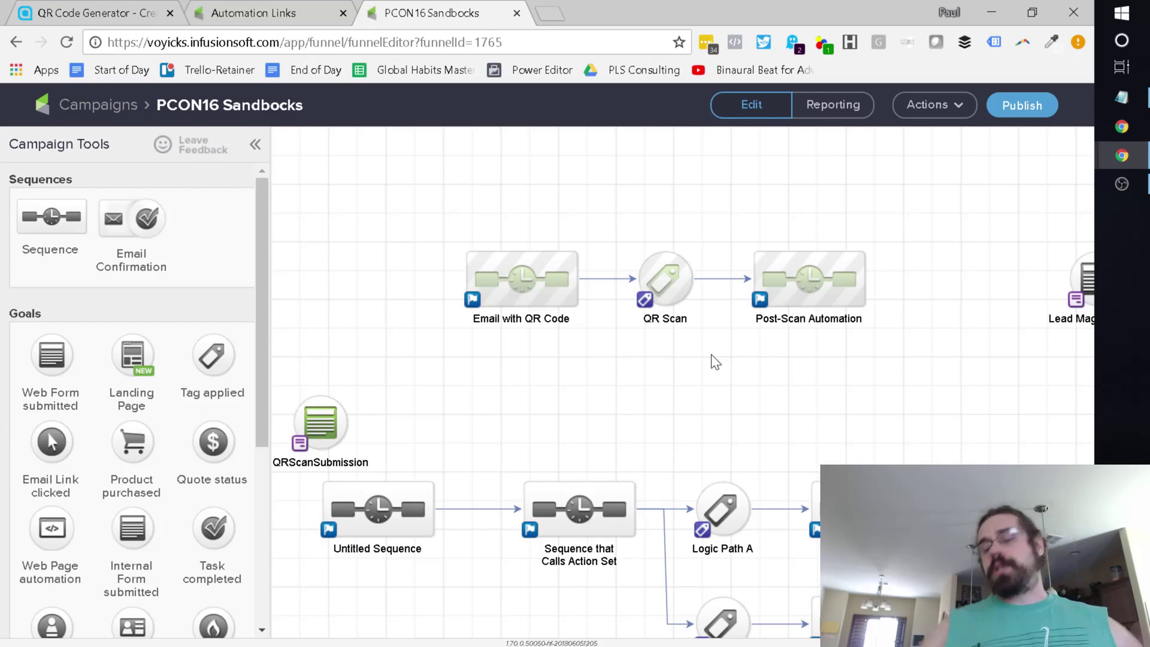
pyautogui.hotkey('alt', 'Tab')
# Add notes step 1, a tag tracking the QR scan, and step 2, an automation link applying it
pyautogui.click(404, 314)
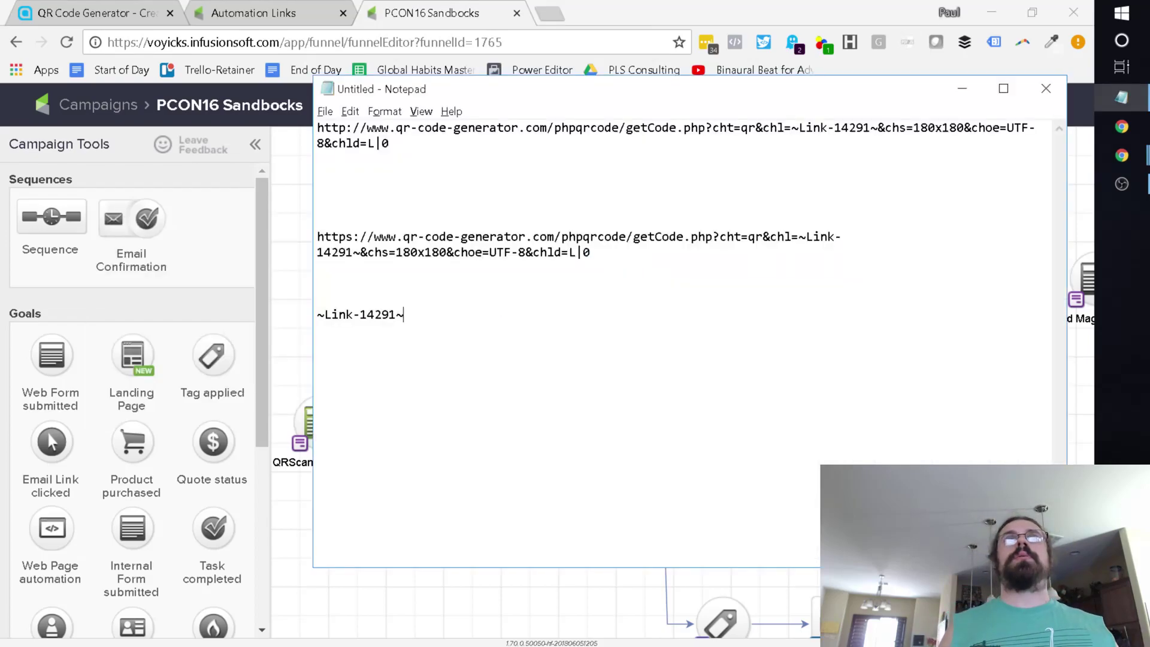
pyautogui.press('Return')
pyautogui.write('1. Ge')
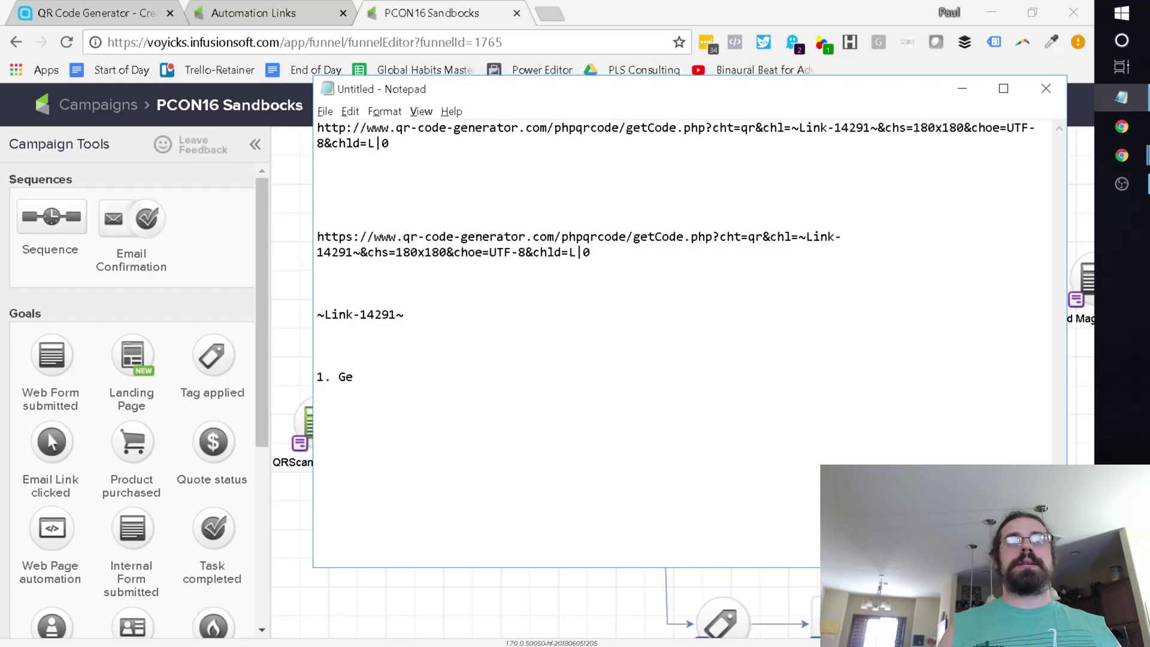
pyautogui.write('nerate automation lin')
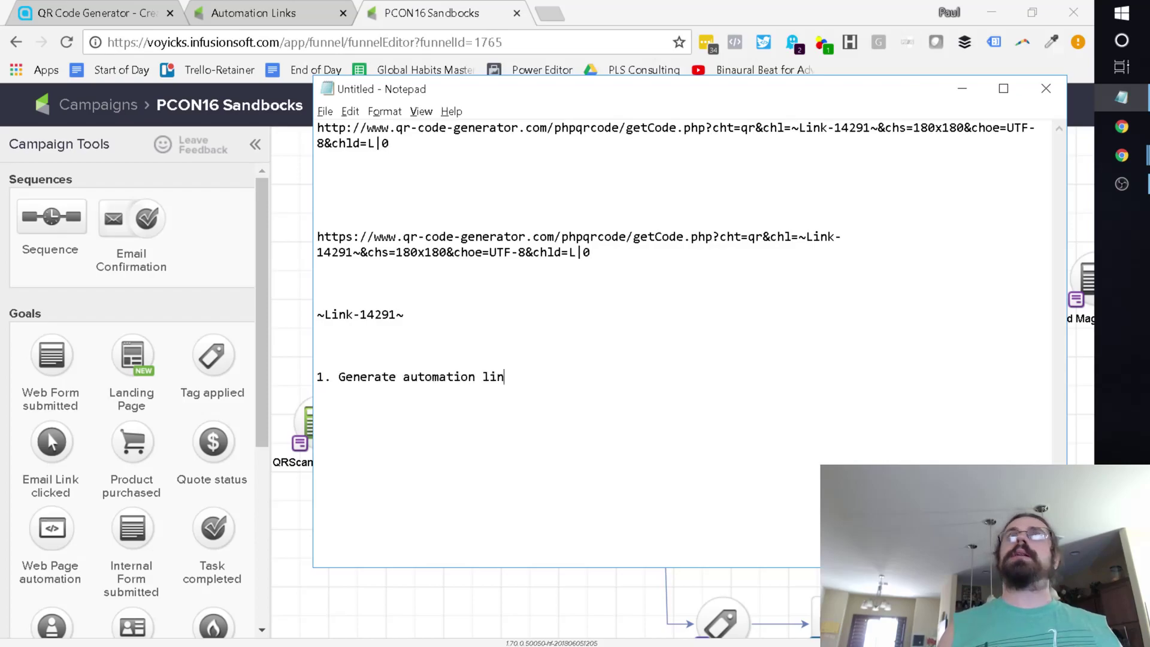
pyautogui.write('kGenreate')
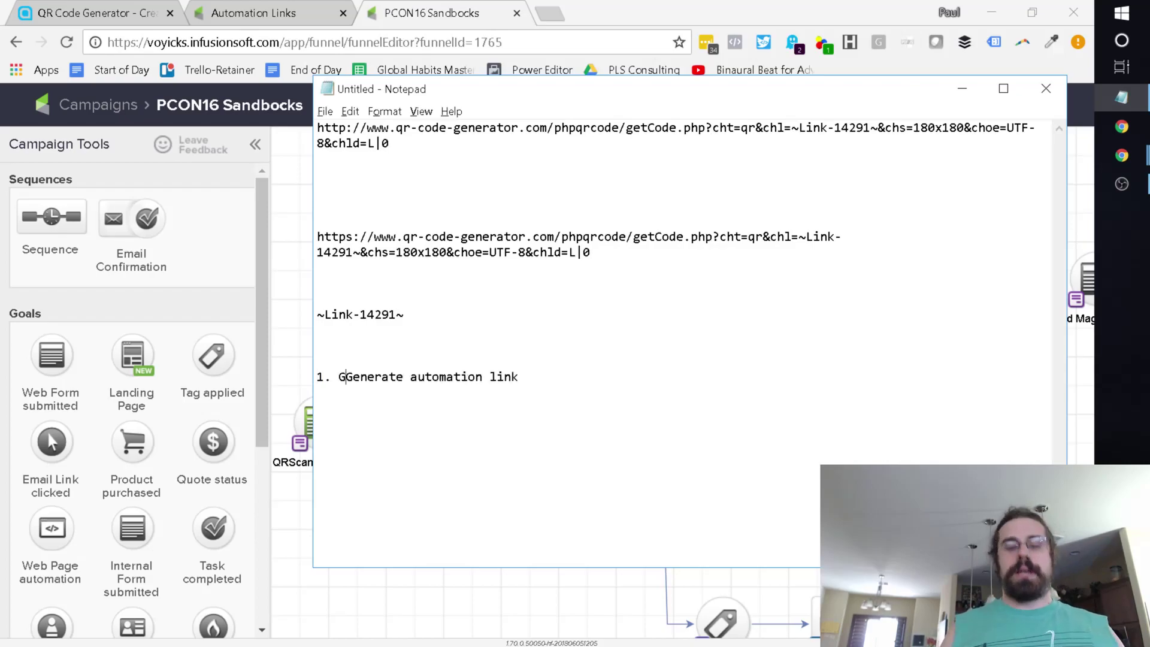
pyautogui.press('BackSpace')
pyautogui.press('BackSpace')
pyautogui.press('BackSpace')
pyautogui.press('BackSpace')
pyautogui.press('BackSpace')
pyautogui.write('erate ')
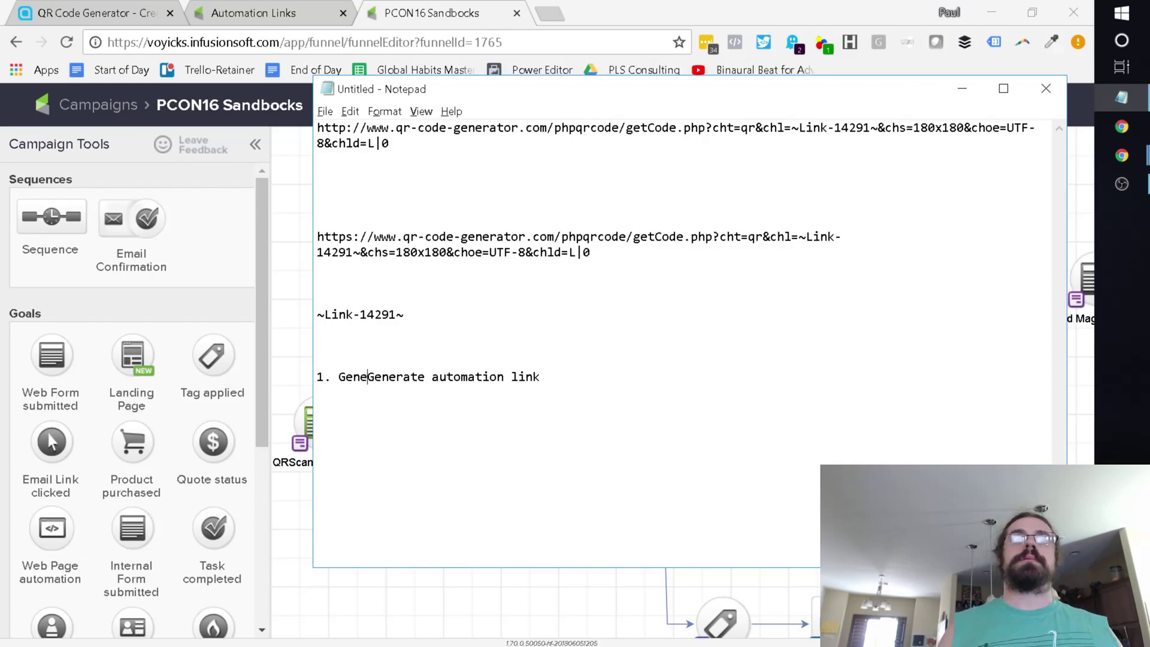
pyautogui.write('functional tag to tr')
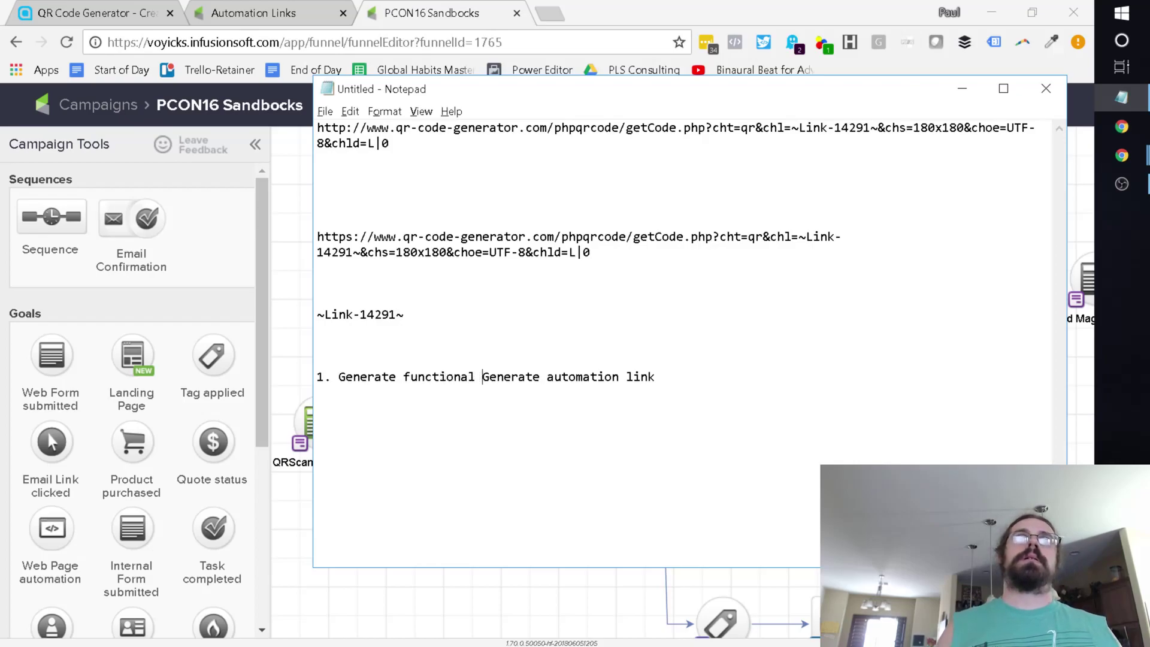
pyautogui.write('ack the QR scan')
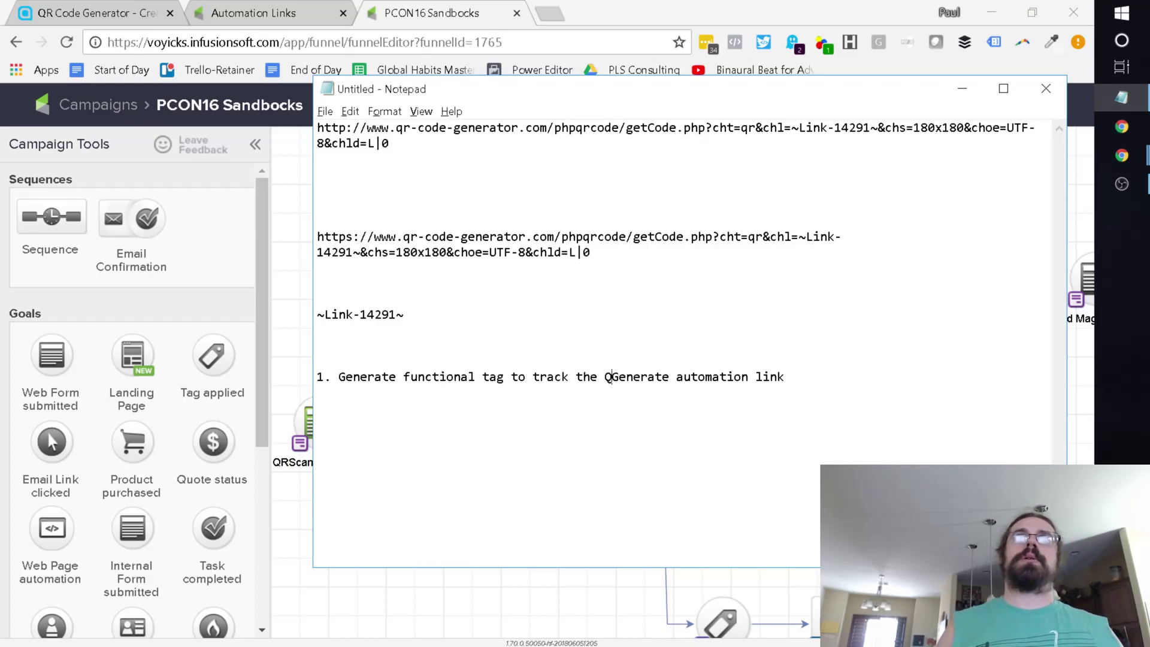
pyautogui.press('Return')
pyautogui.write('2')
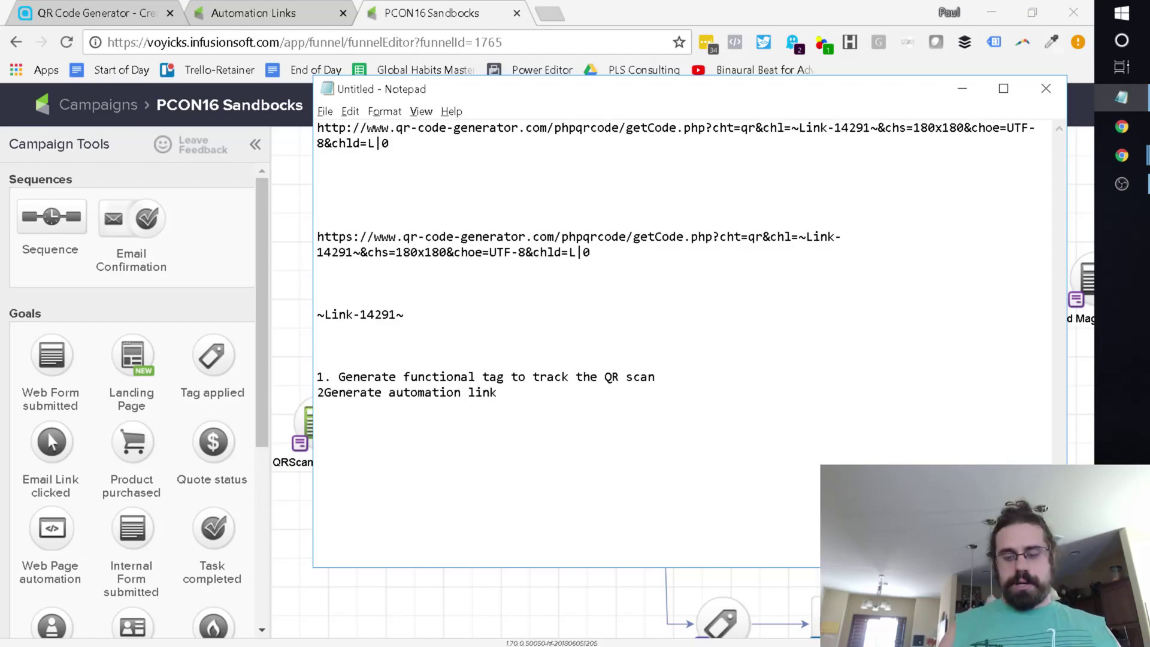
pyautogui.write('. Generate automation link that applies')
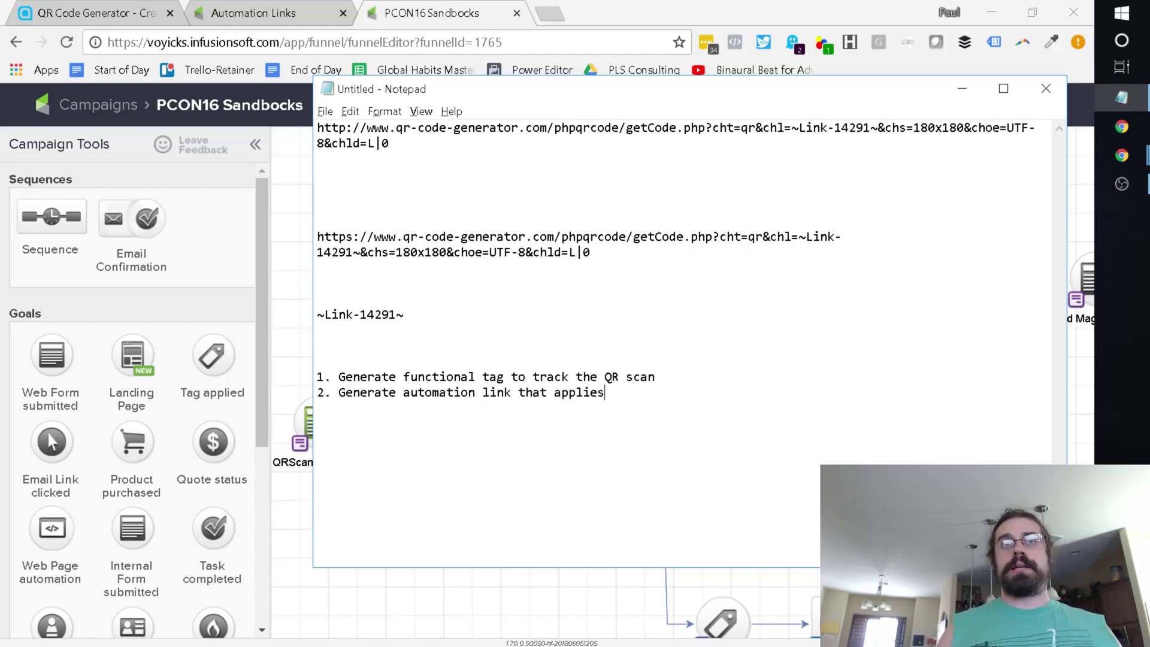
pyautogui.write(' this tag; keep ')
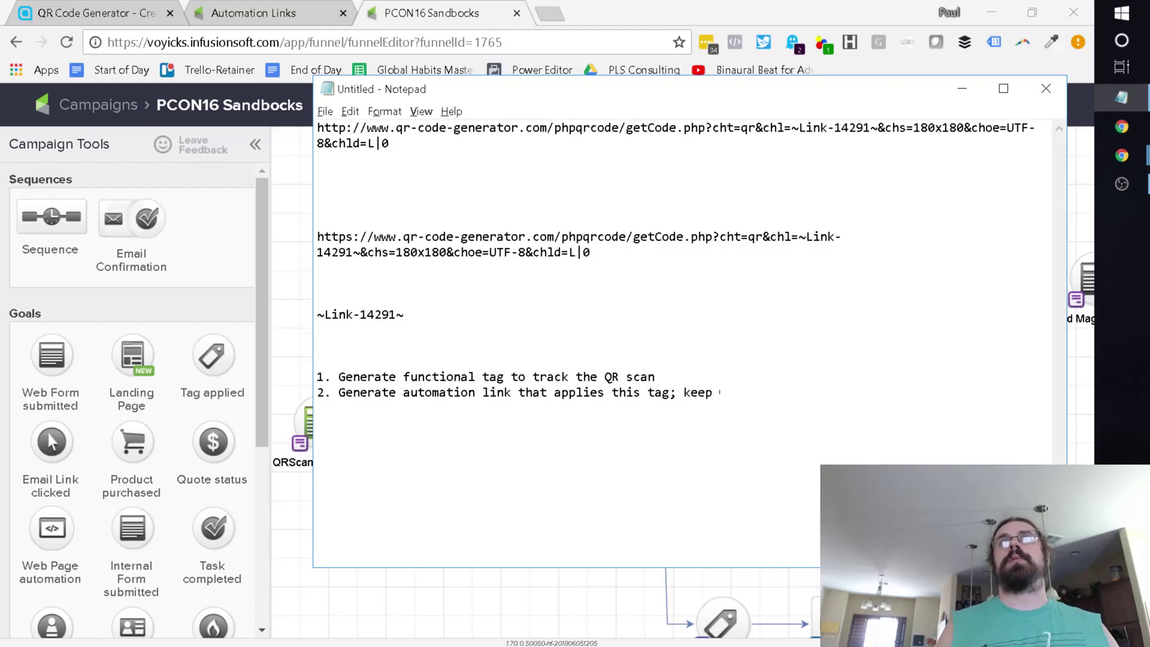
pyautogui.write('window open')
# Add step 3: 'Reverse engineer a QR code generator's image function'
pyautogui.press('Return')
pyautogui.write('3')
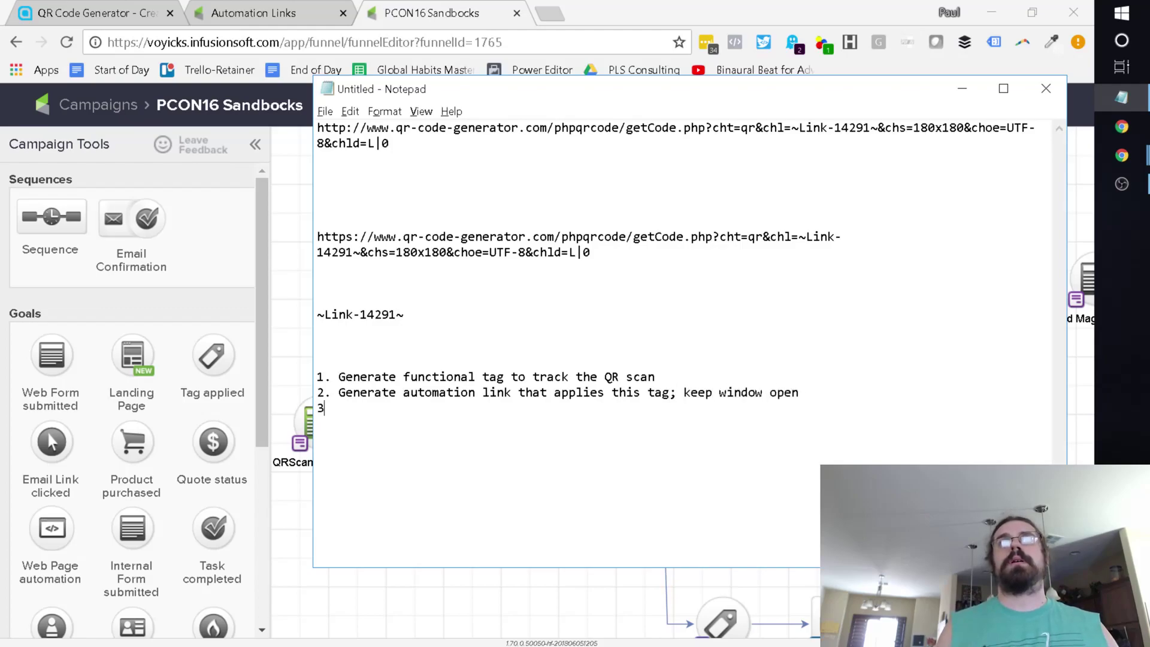
pyautogui.write('. reve')
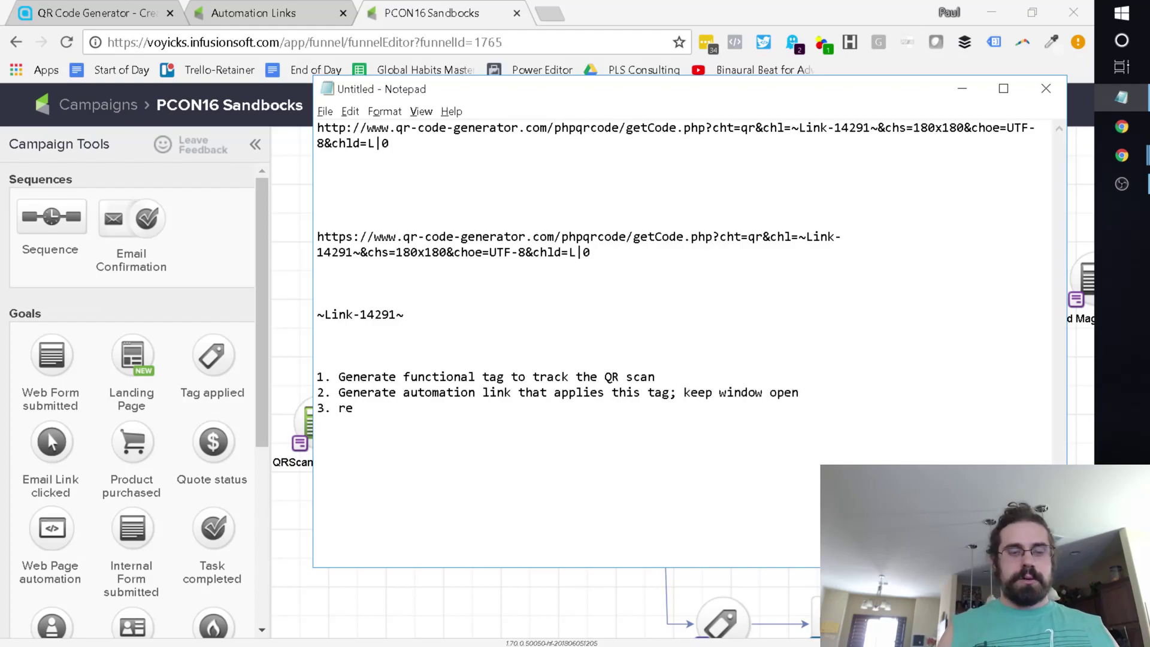
pyautogui.press('BackSpace')
pyautogui.press('BackSpace')
pyautogui.press('BackSpace')
pyautogui.press('BackSpace')
pyautogui.write('Rev')
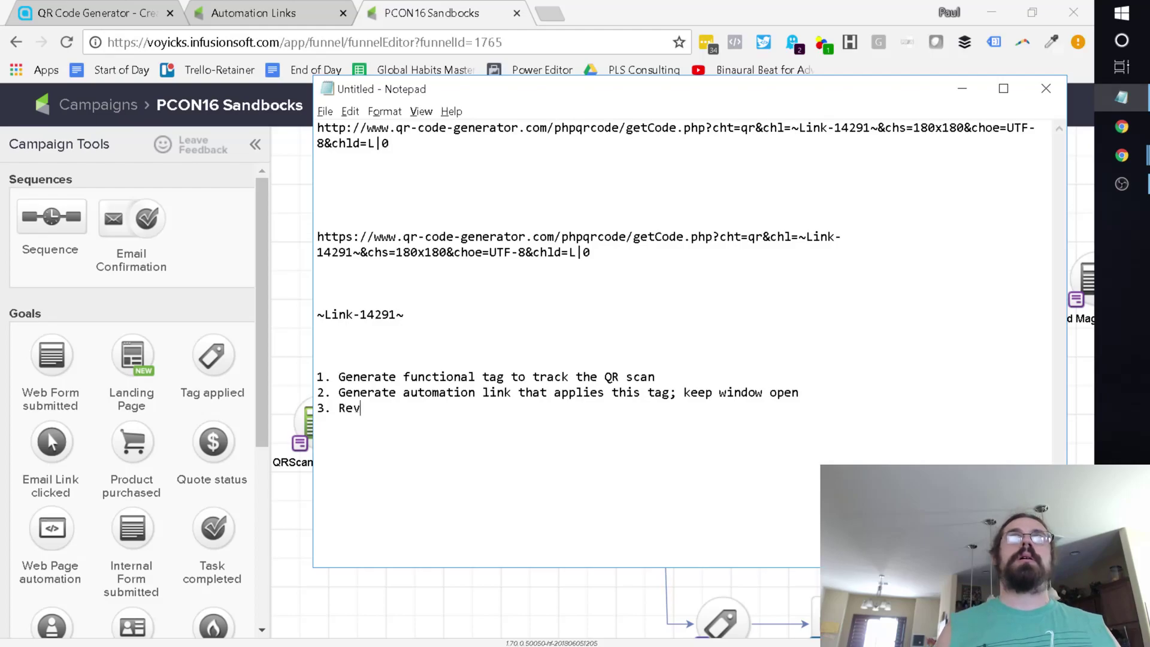
pyautogui.write('erse engineer t')
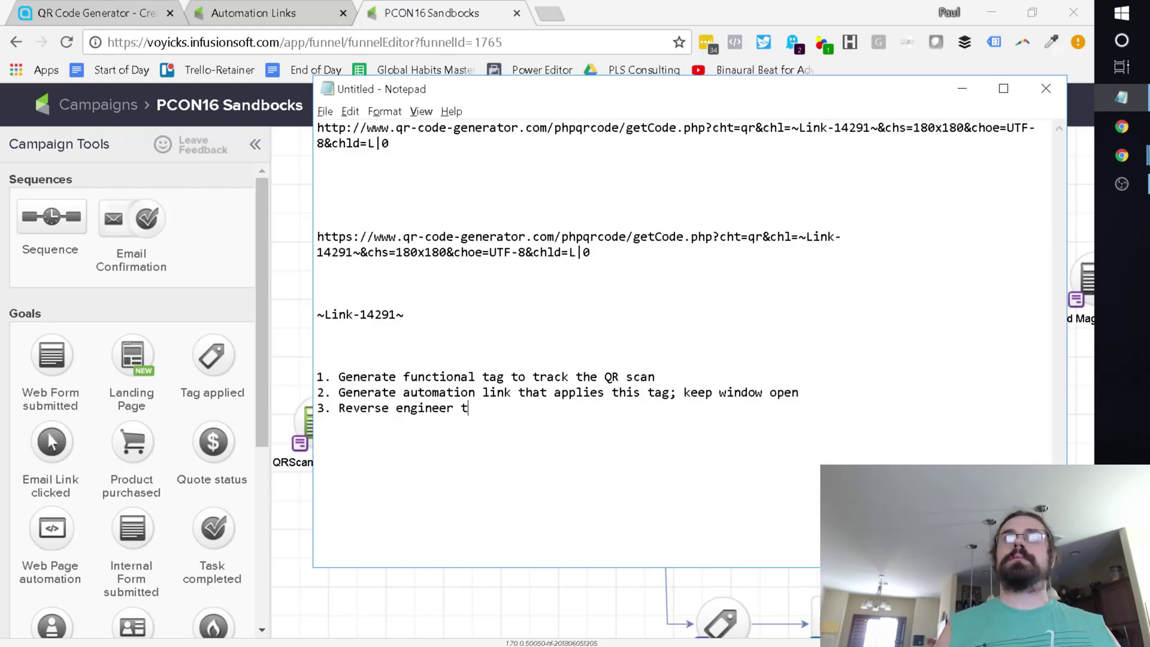
pyautogui.press('BackSpace')
pyautogui.write("a QR code generator's ")
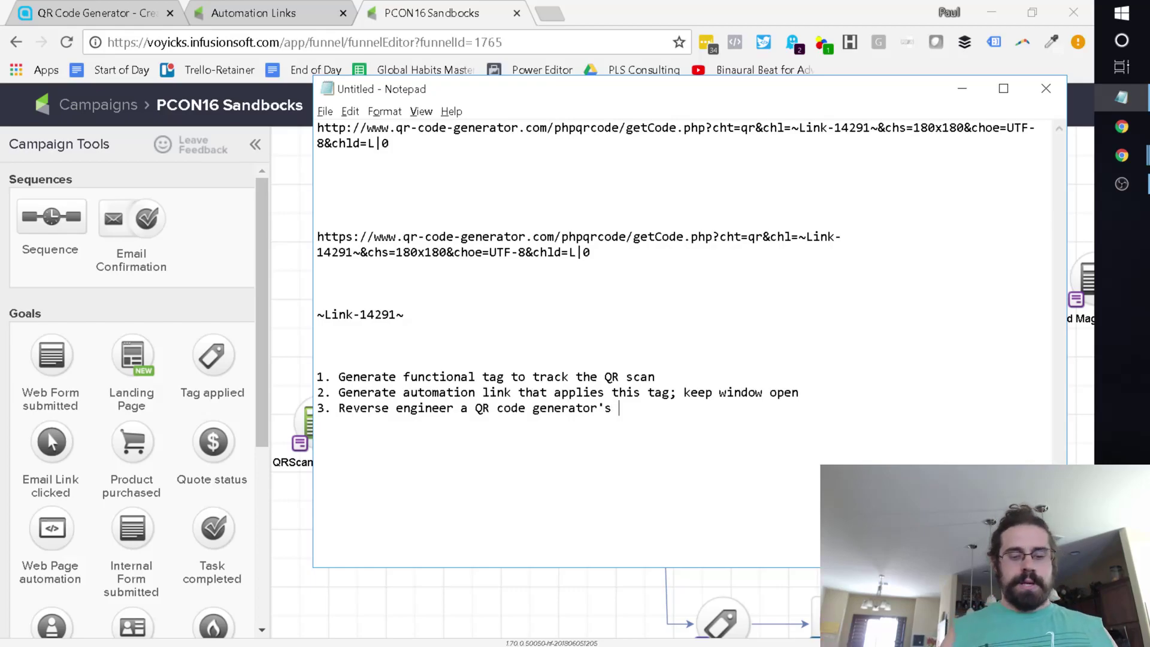
pyautogui.write('image function')
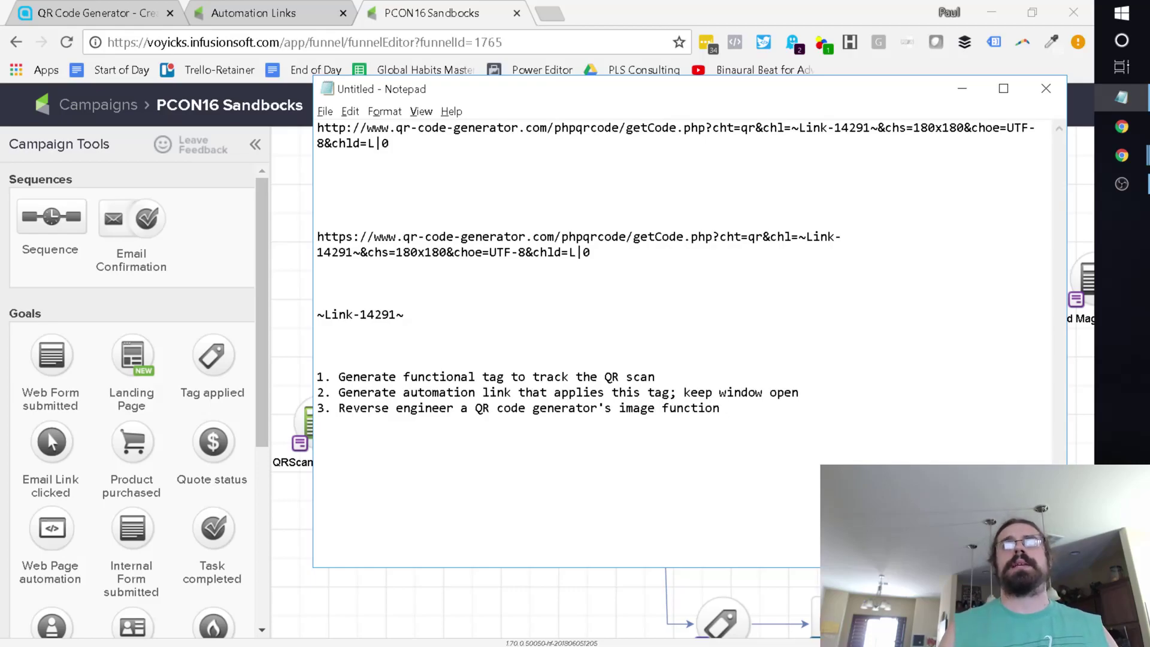
# Add step 4: 'Add an Image block to an email'
pyautogui.hotkey('shift', 'Down')
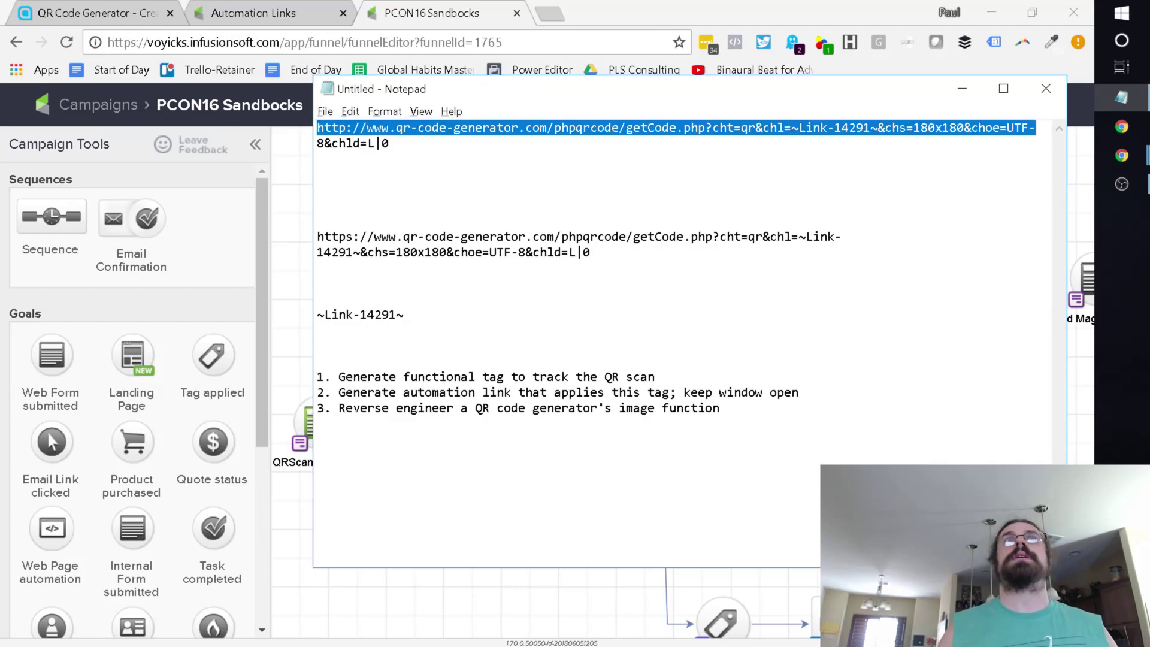
pyautogui.hotkey('shift', 'End')
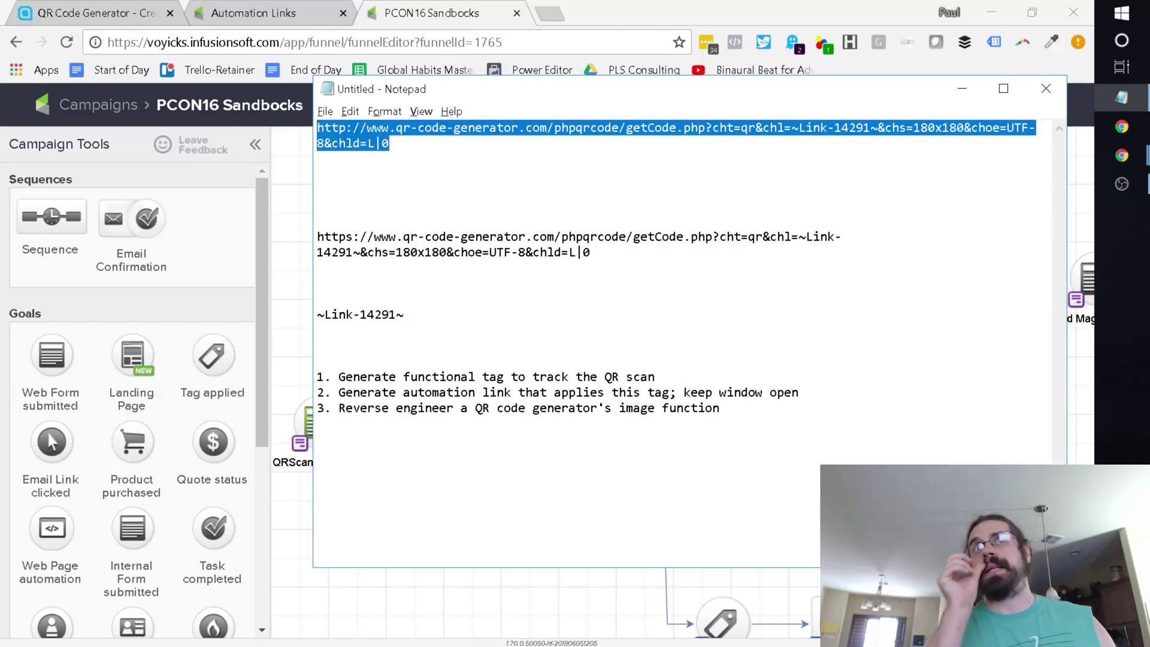
pyautogui.hotkey('ctrl', 'End')
pyautogui.write('4. ')
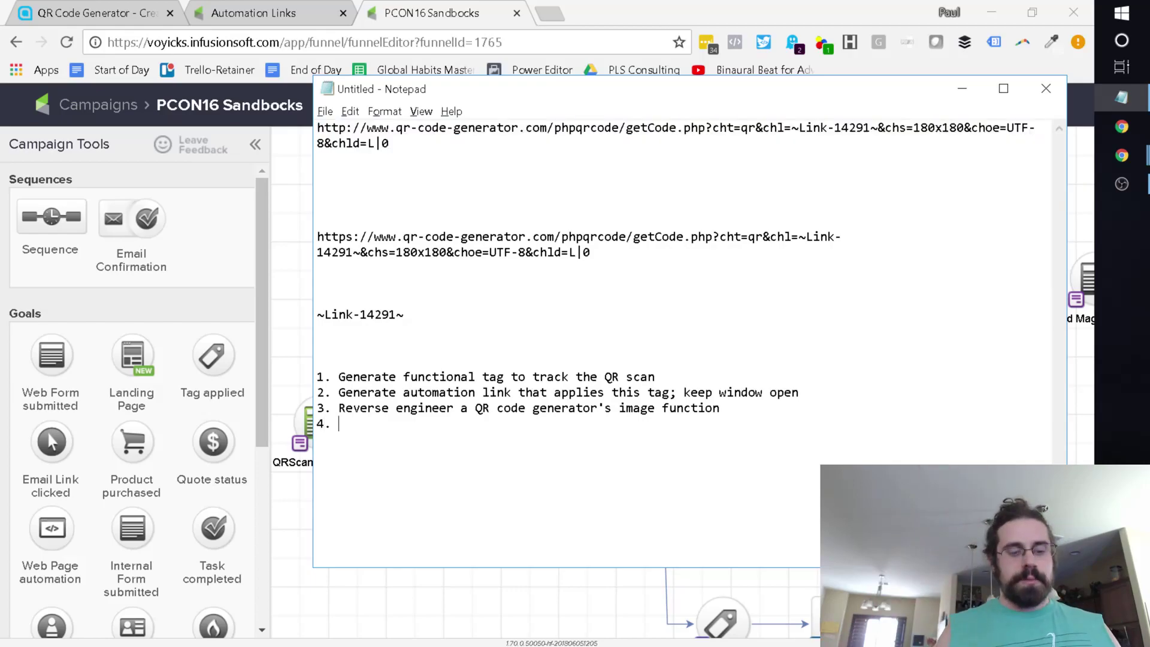
pyautogui.write('Add an Image')
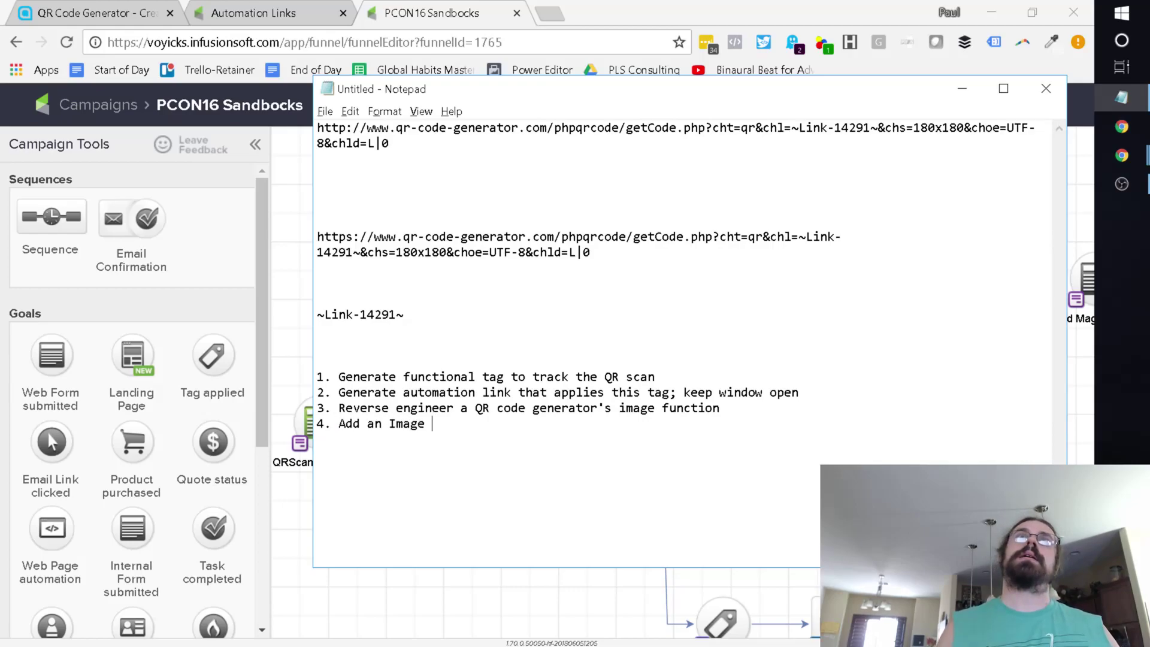
pyautogui.write(' block to an email')
pyautogui.press('Return')
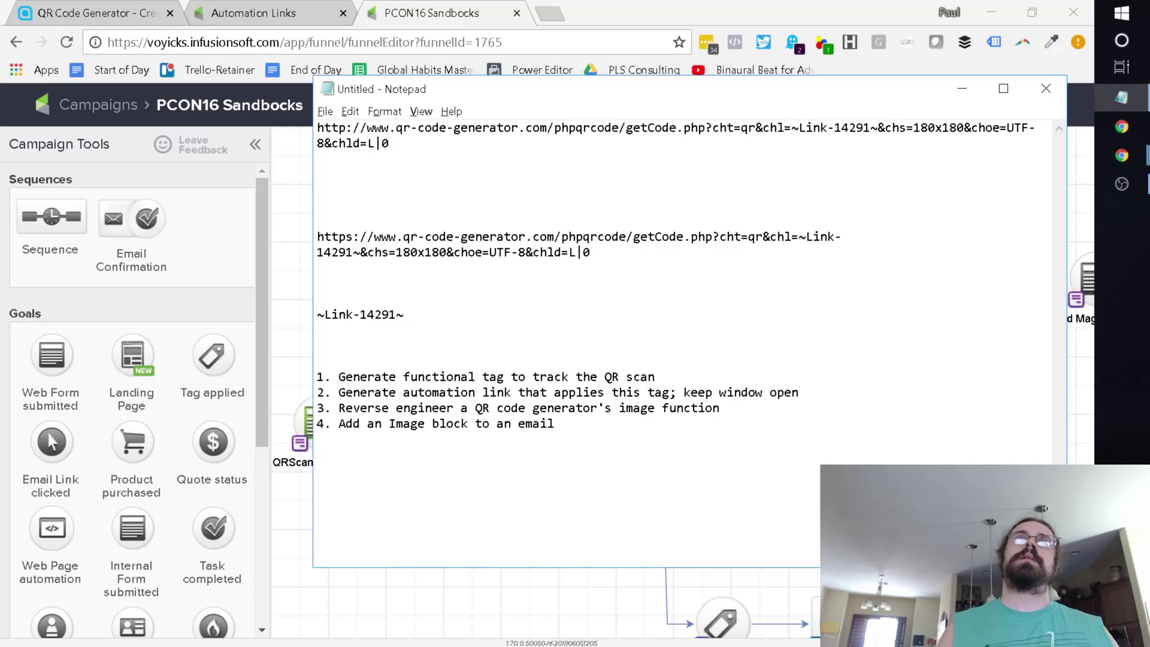
# Add step 5: use the image URL with ~Link-xxx~ in place of the generator's URL variable
pyautogui.write('5. ')
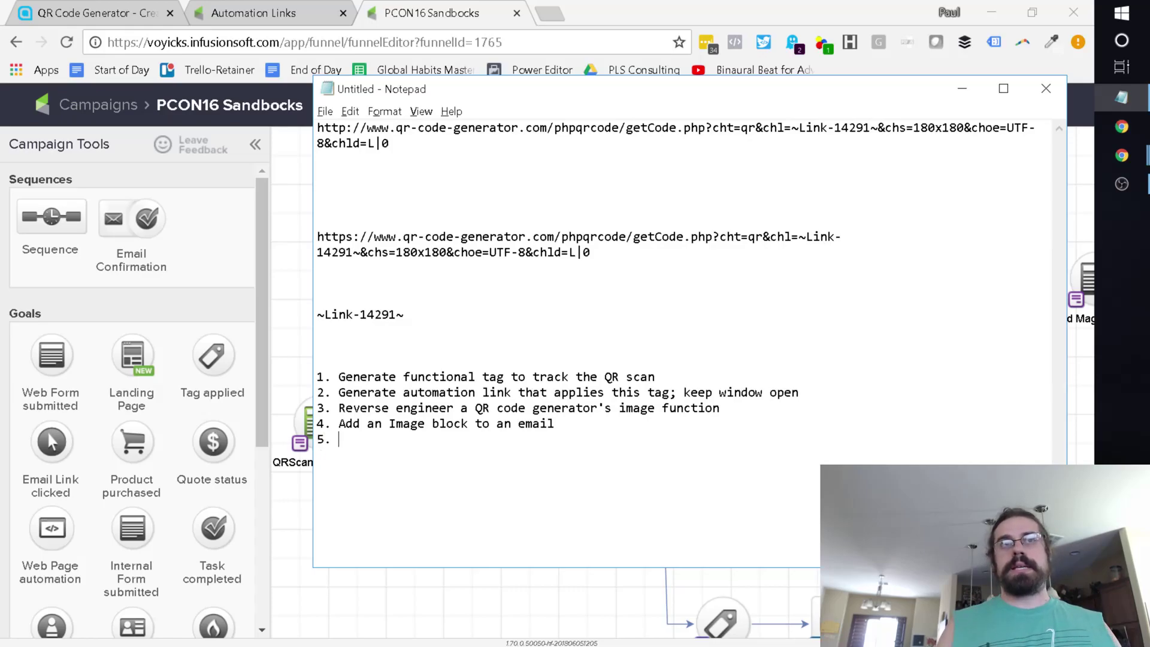
pyautogui.write('Use')
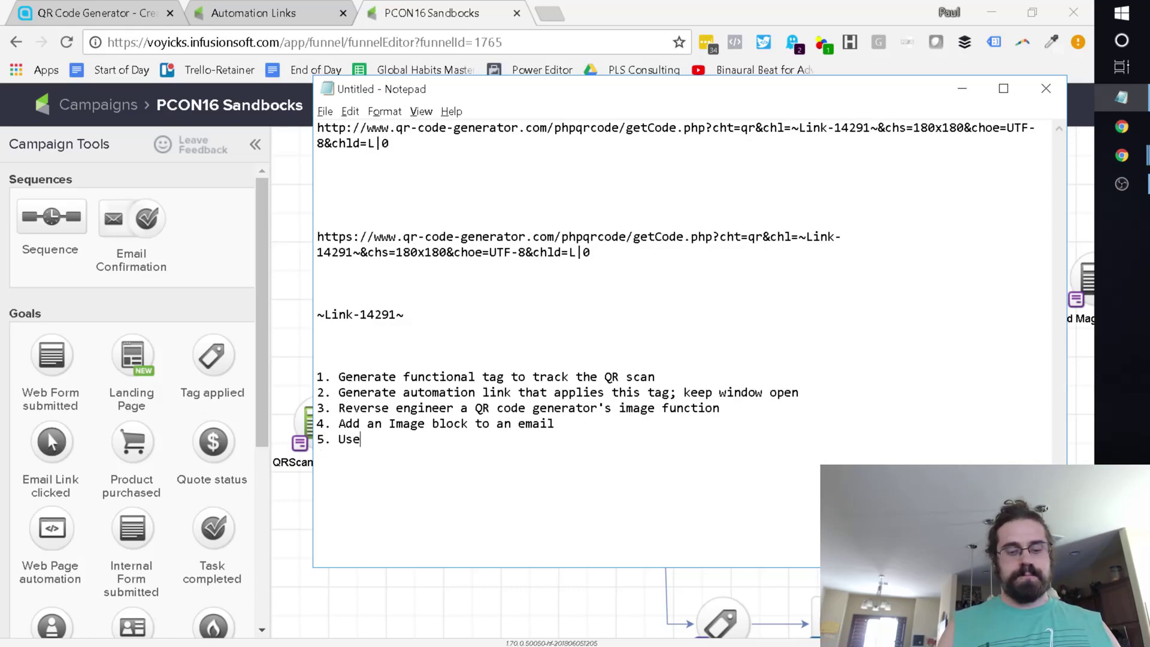
pyautogui.write(' the image U')
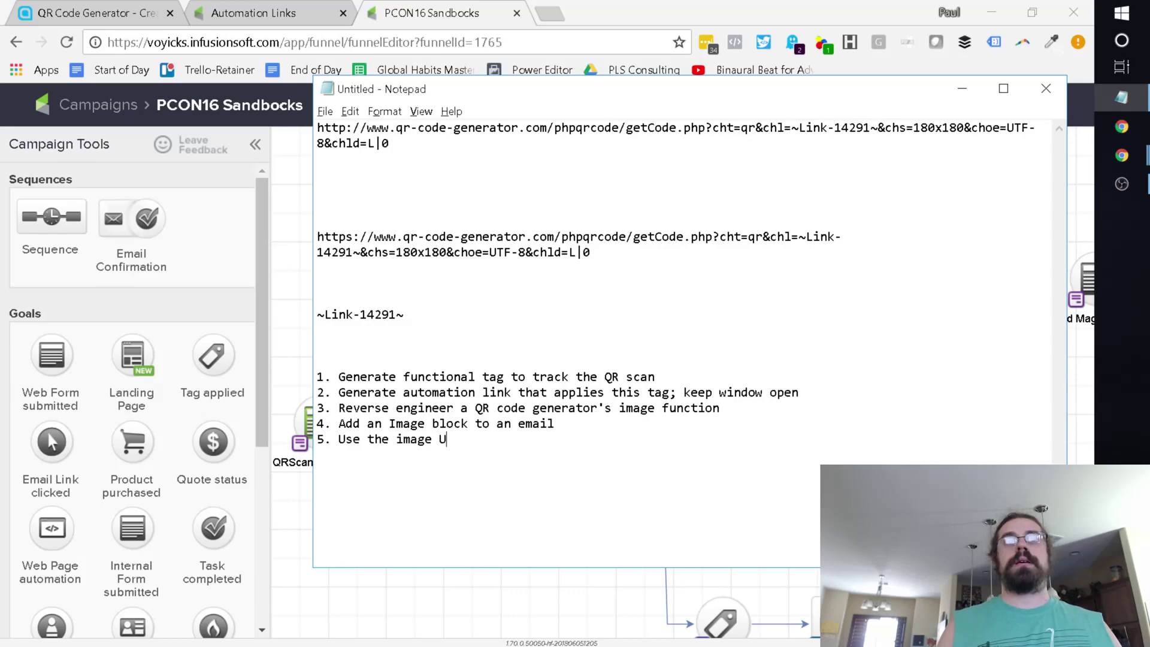
pyautogui.write('RL with ~L')
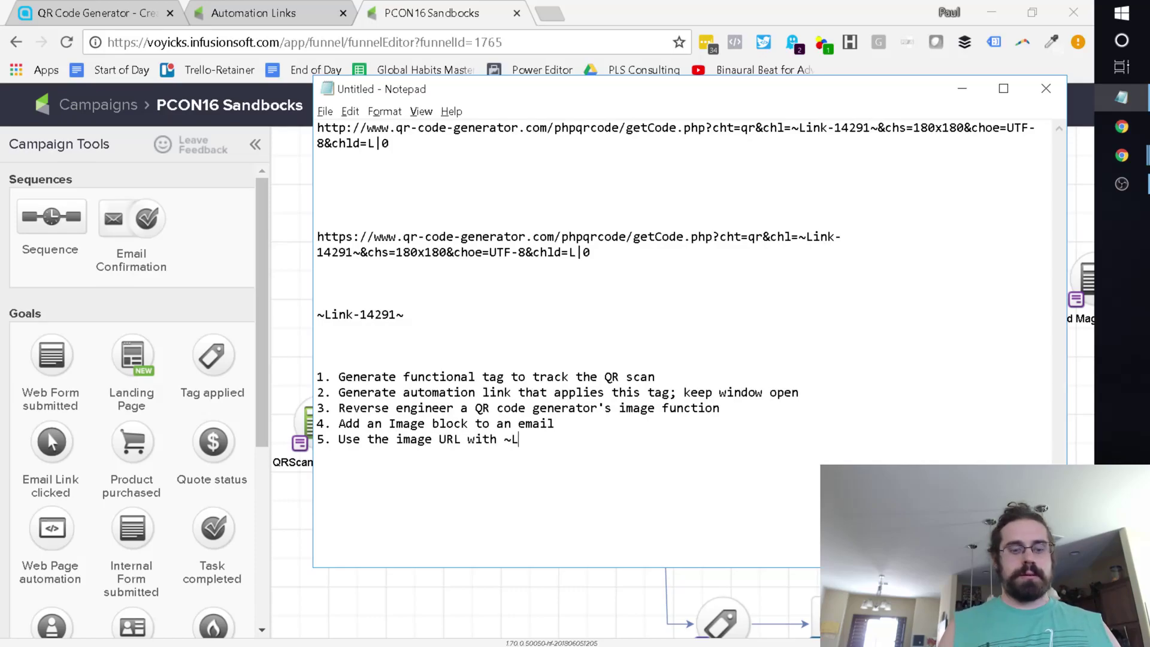
pyautogui.write('ink-xxx')
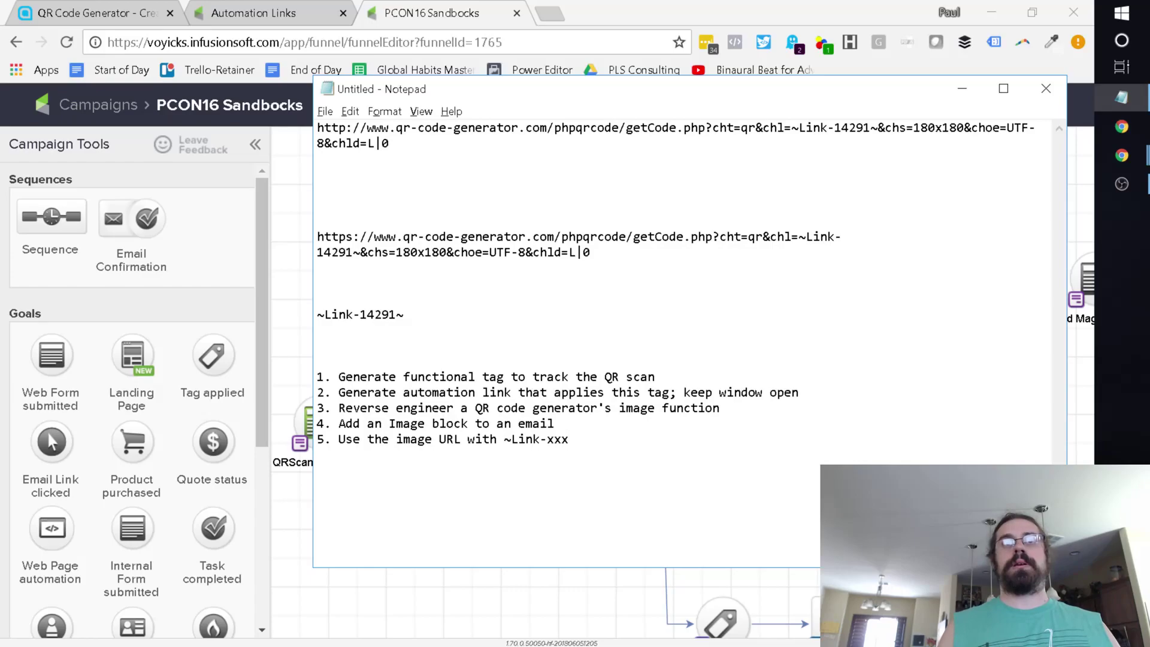
pyautogui.write('~')
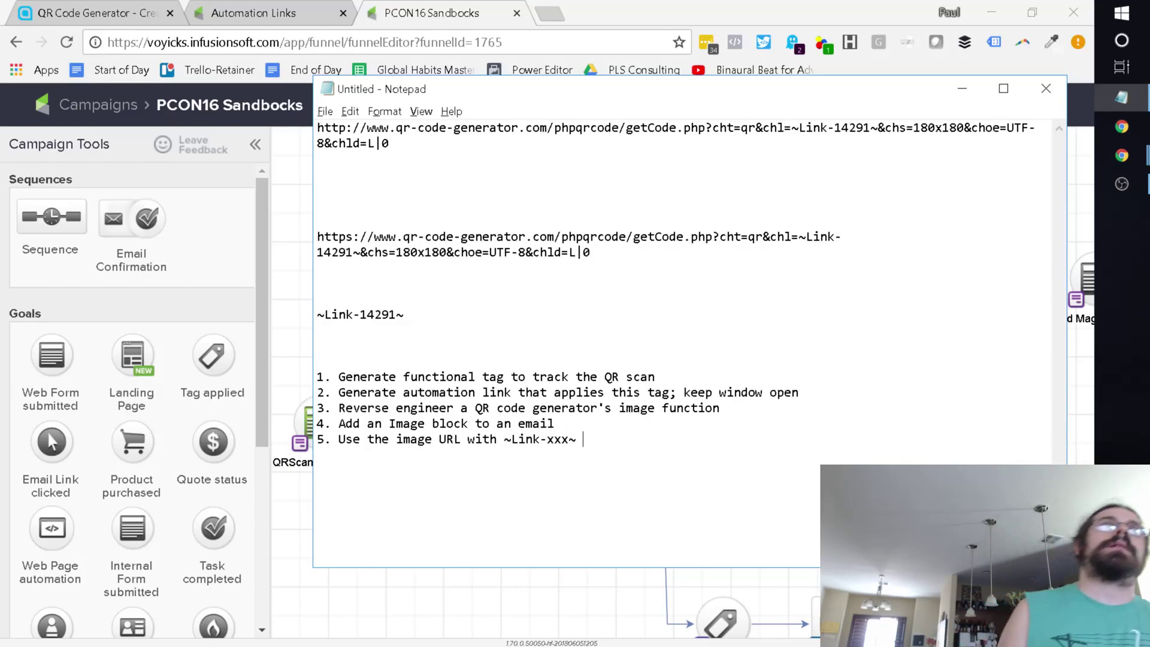
pyautogui.write(' in plac')
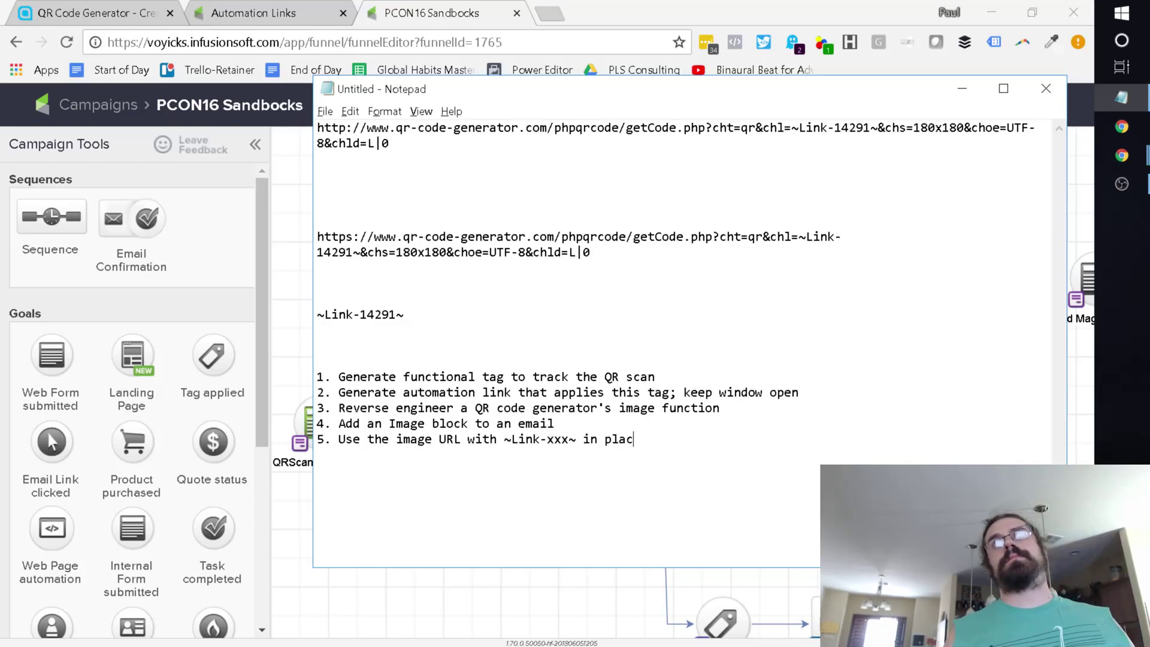
pyautogui.write('e of the actdual')
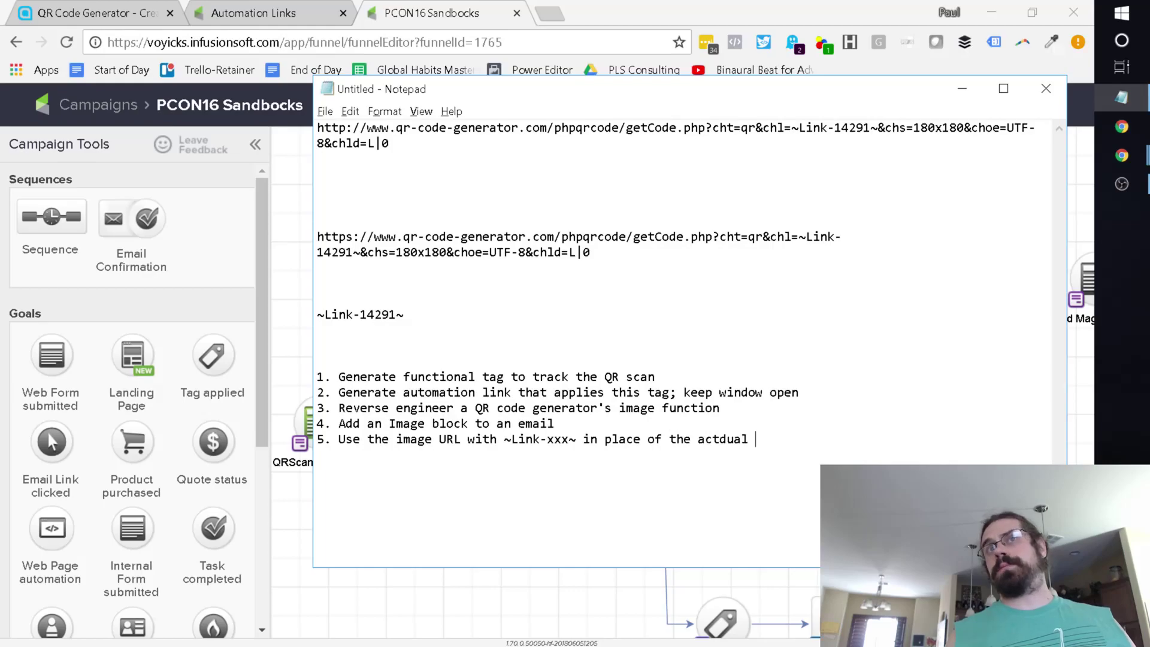
pyautogui.press('BackSpace')
pyautogui.press('BackSpace')
pyautogui.press('BackSpace')
pyautogui.press('BackSpace')
pyautogui.write('ual QR')
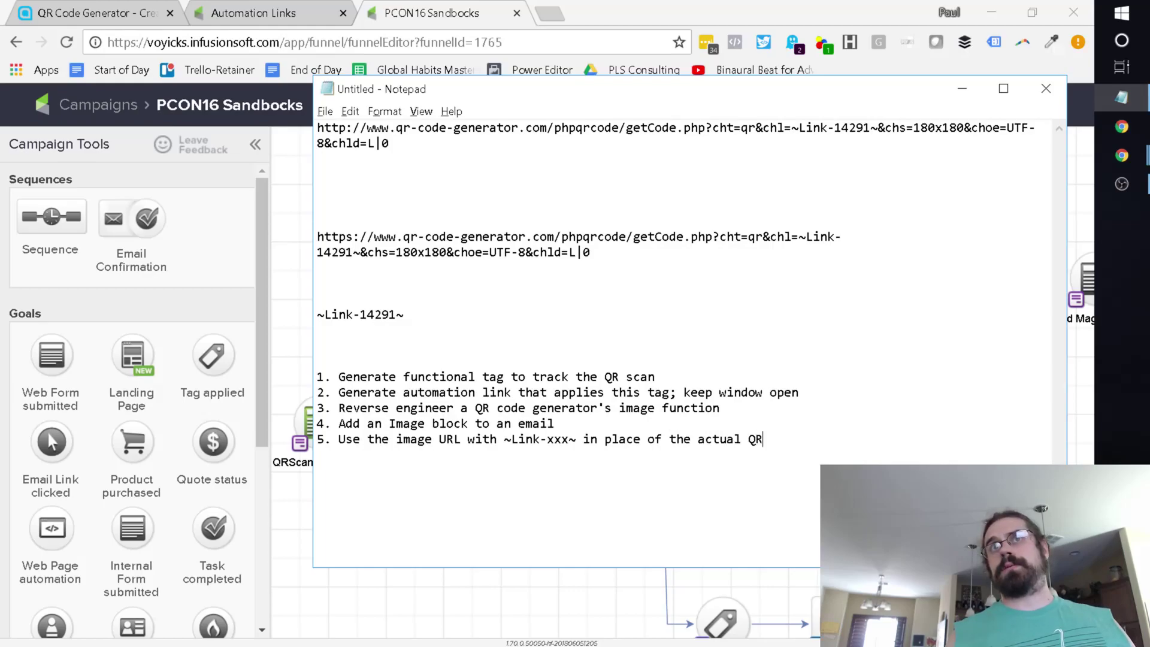
pyautogui.write(' code generat')
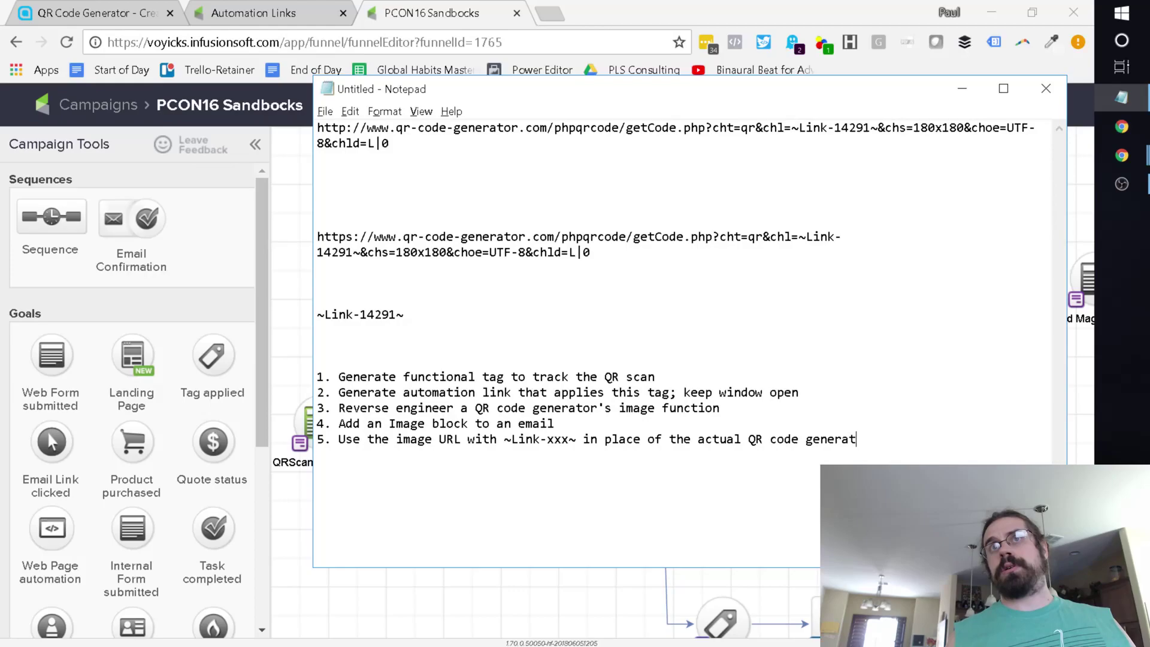
pyautogui.write('or URL var')
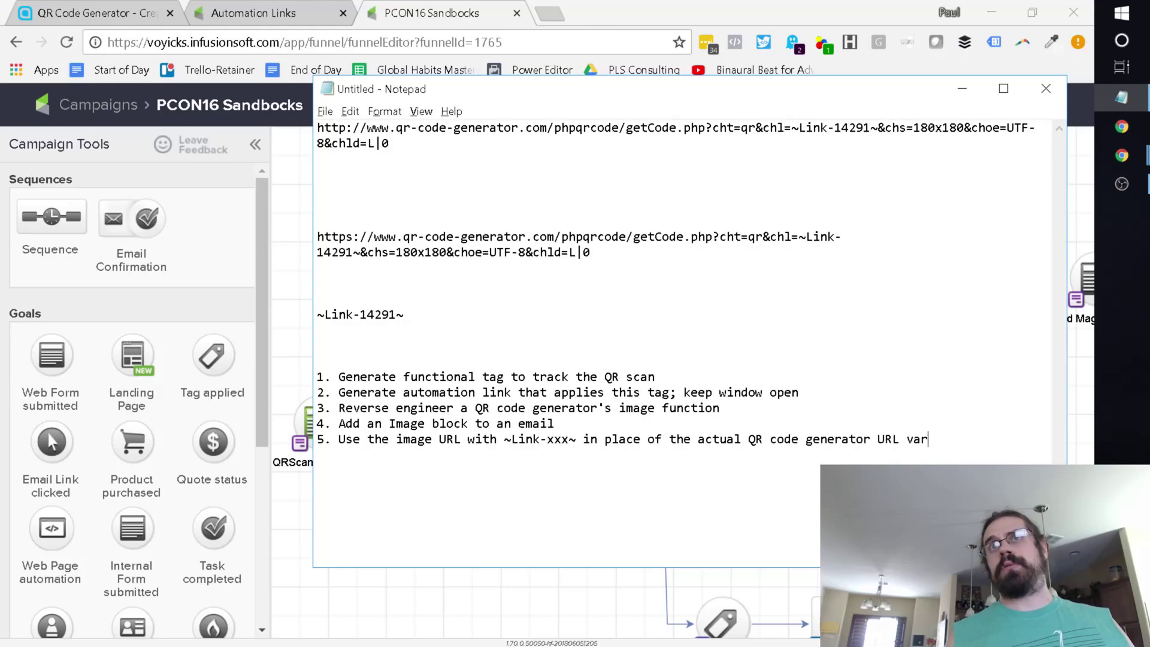
pyautogui.write('iable')
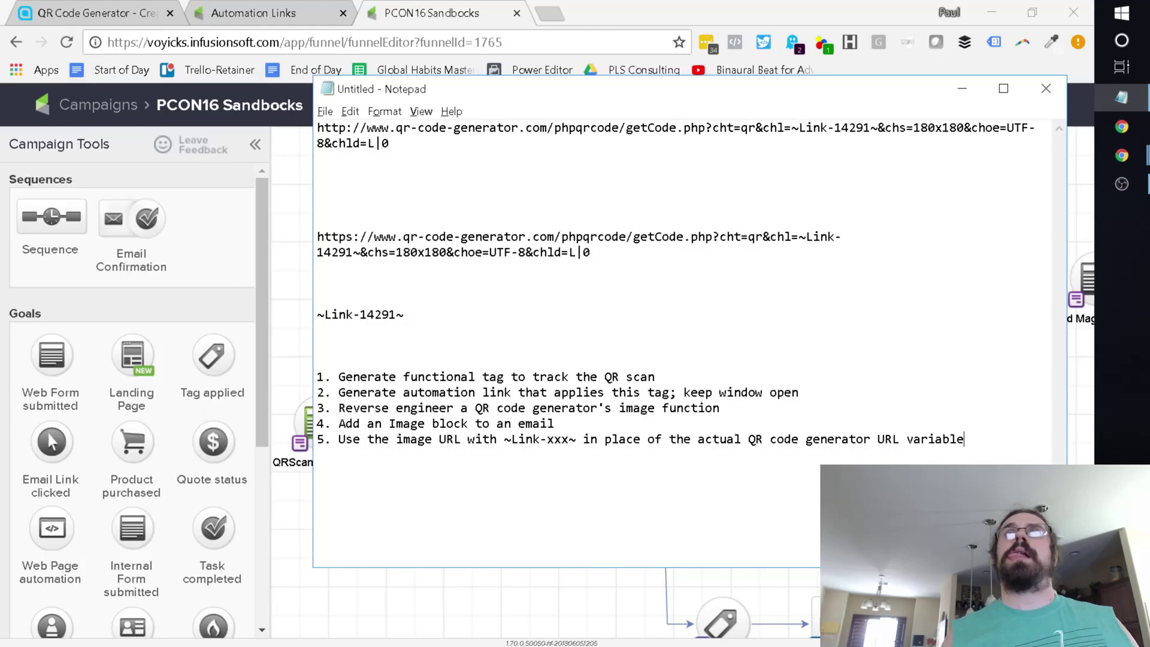
pyautogui.moveTo(799, 237); pyautogui.dragTo(591, 252)
pyautogui.click(318, 282)
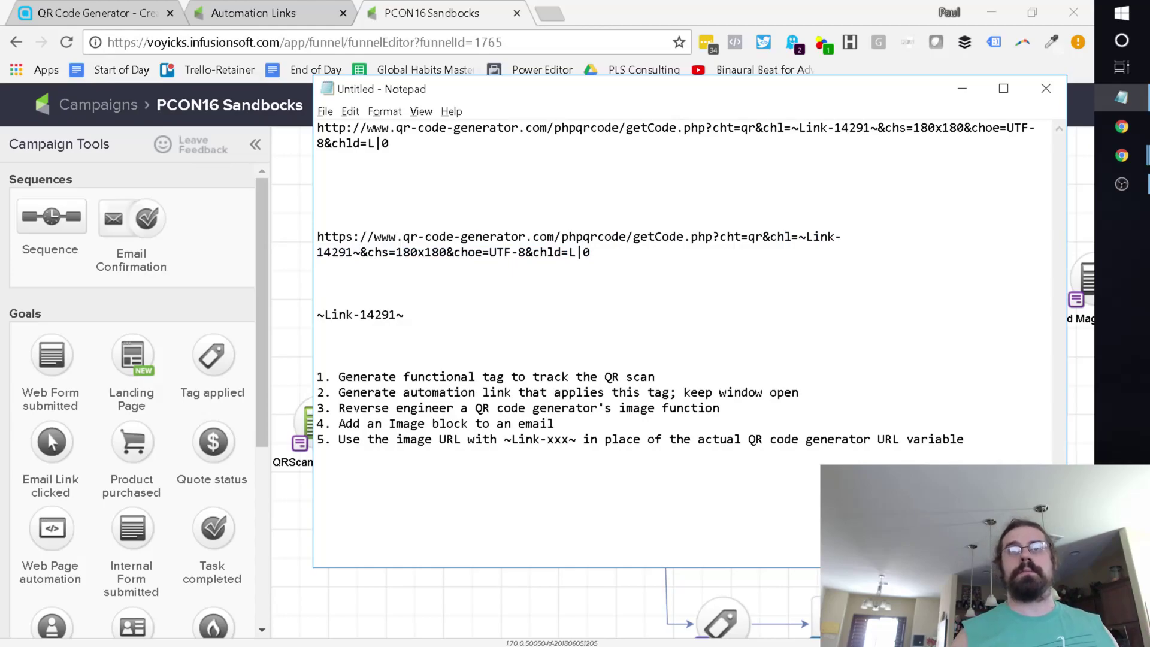
# Add step 6 'Scan the QR code at the appropriate time in the customer journey' and return to the campaign
pyautogui.write('6. ')
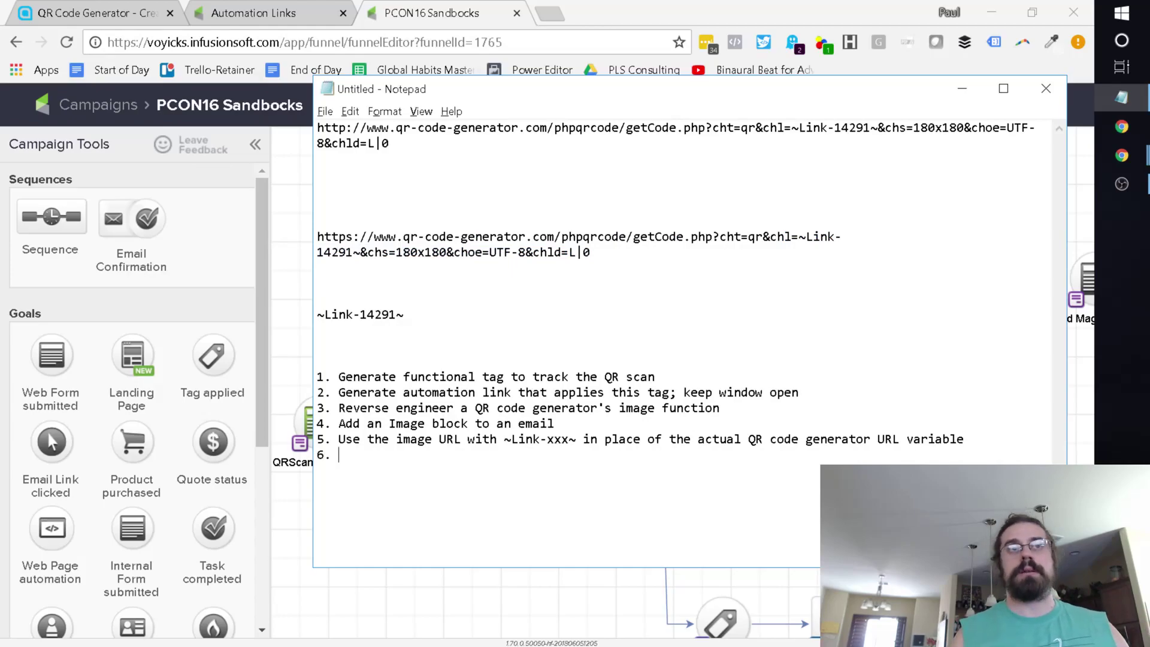
pyautogui.write('Scan the QR code')
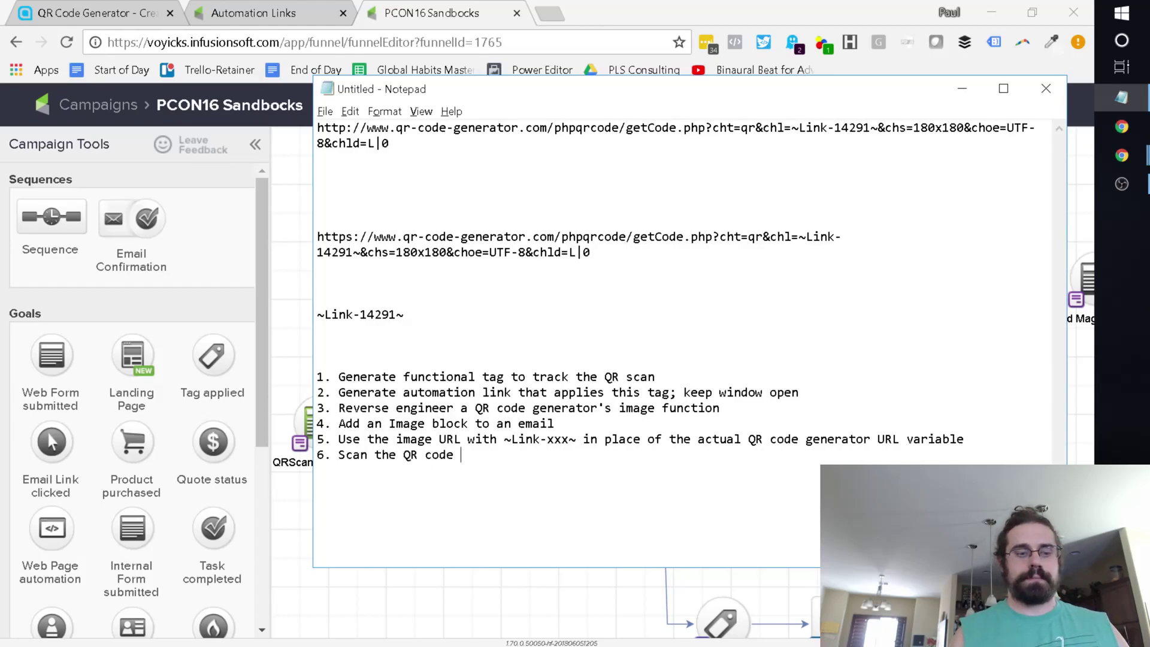
pyautogui.write(' at the appr')
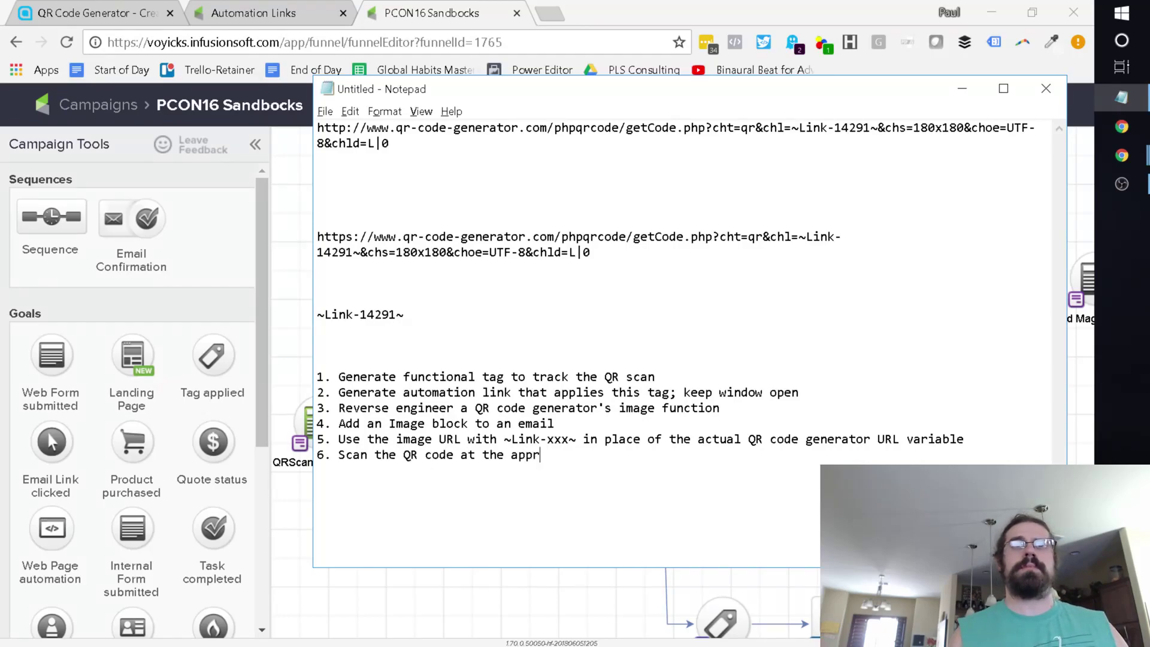
pyautogui.write('opriate time in the ')
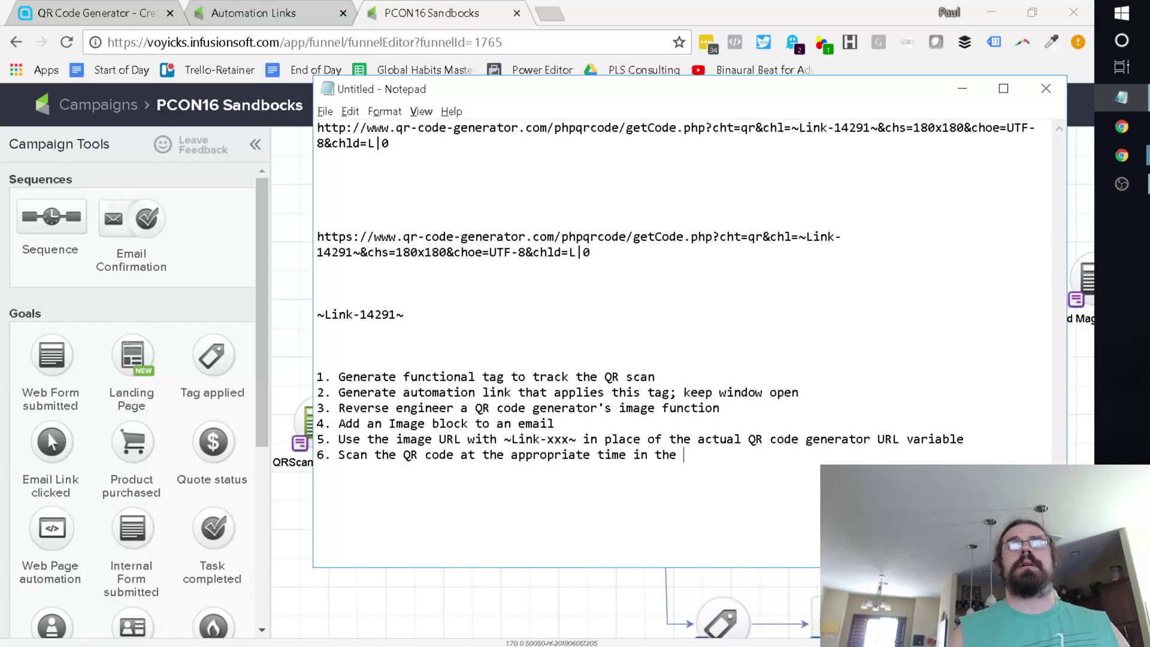
pyautogui.write('customer journey')
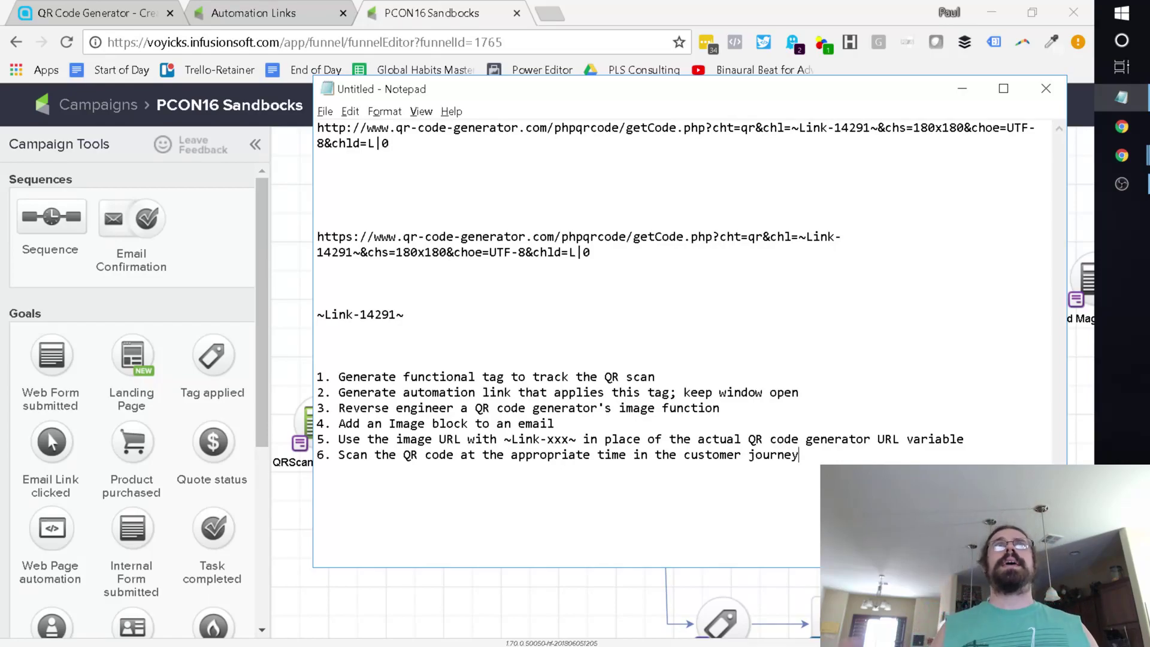
pyautogui.hotkey('alt', 'Tab')
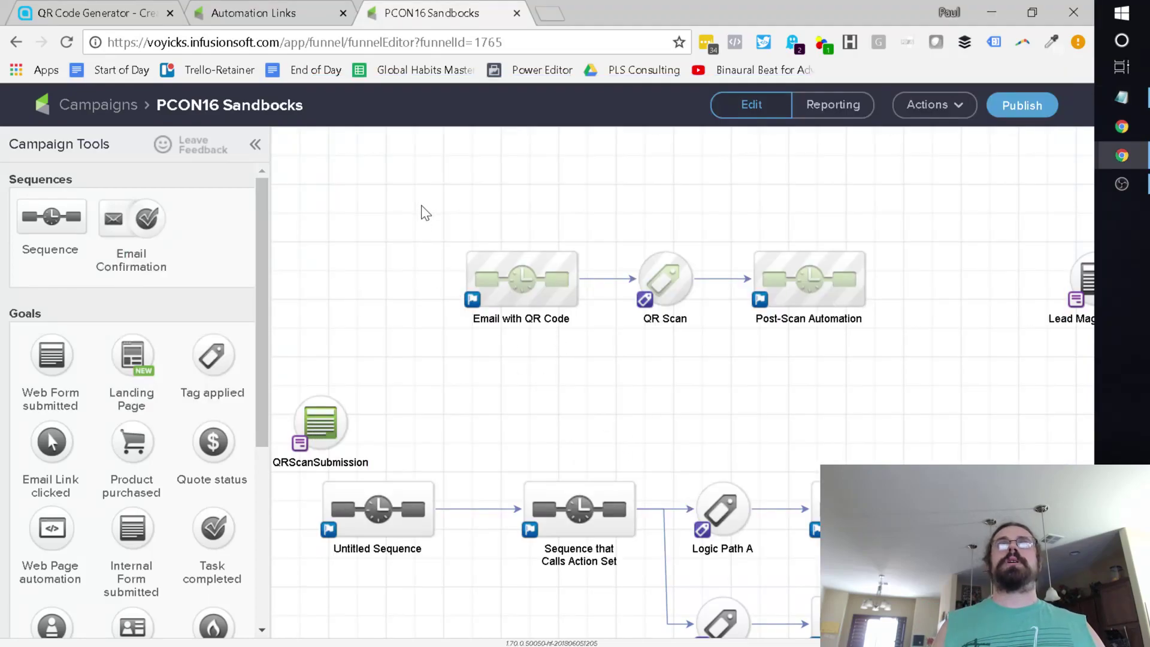
pyautogui.moveTo(422, 205); pyautogui.dragTo(599, 364)
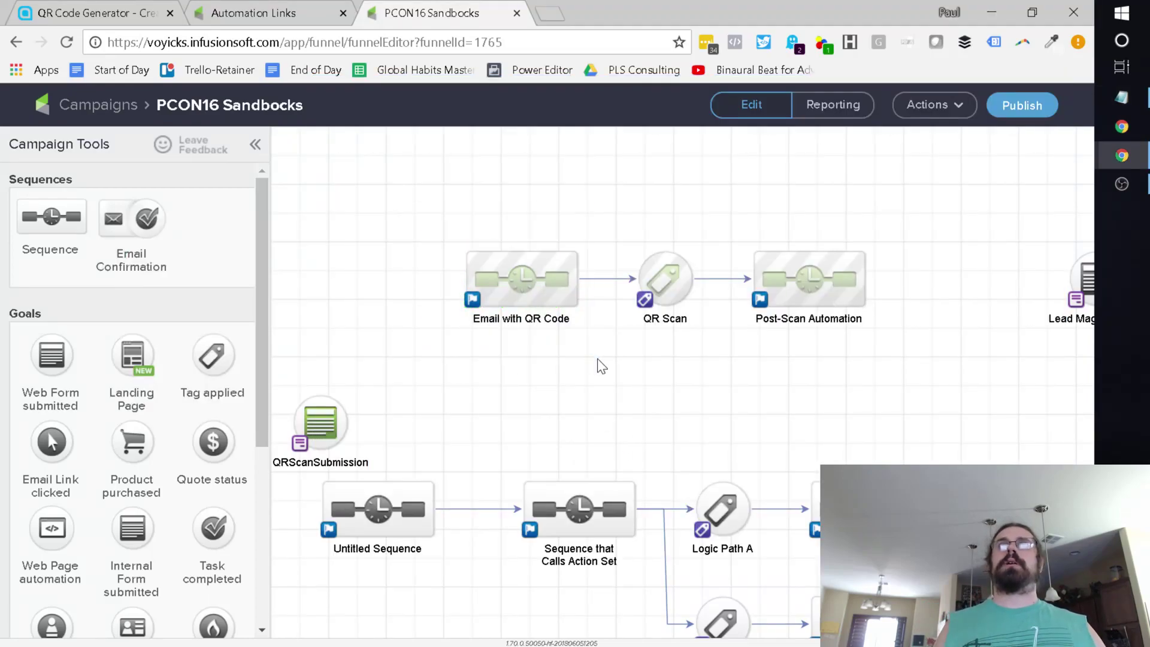
pyautogui.click(668, 289)
pyautogui.click(784, 306)
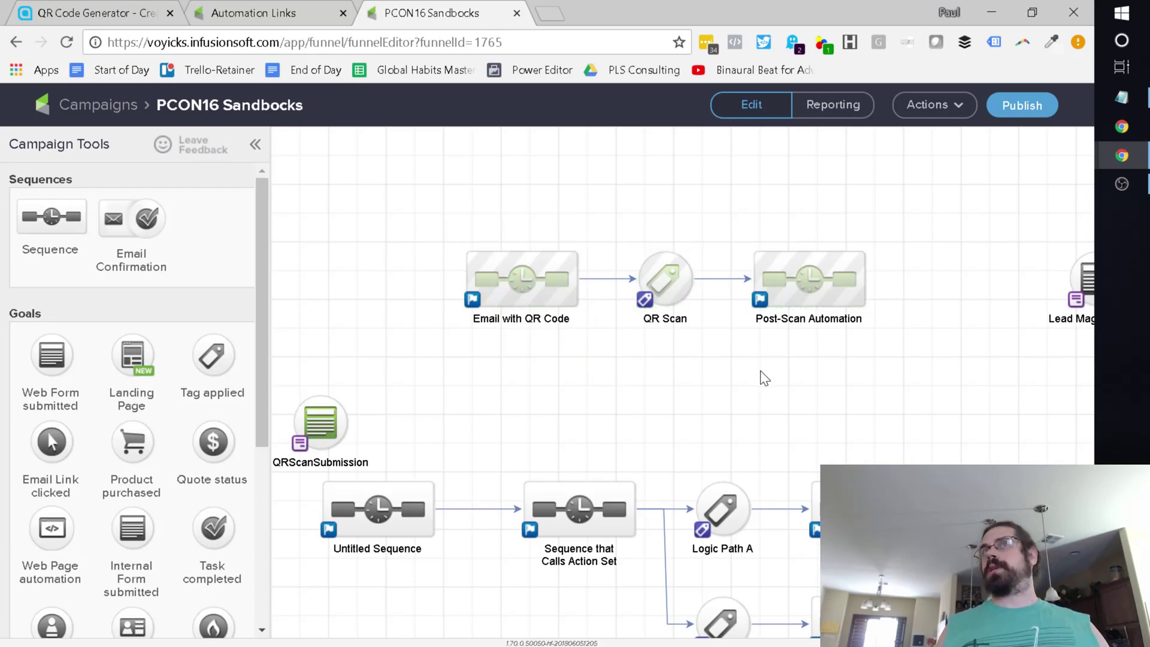